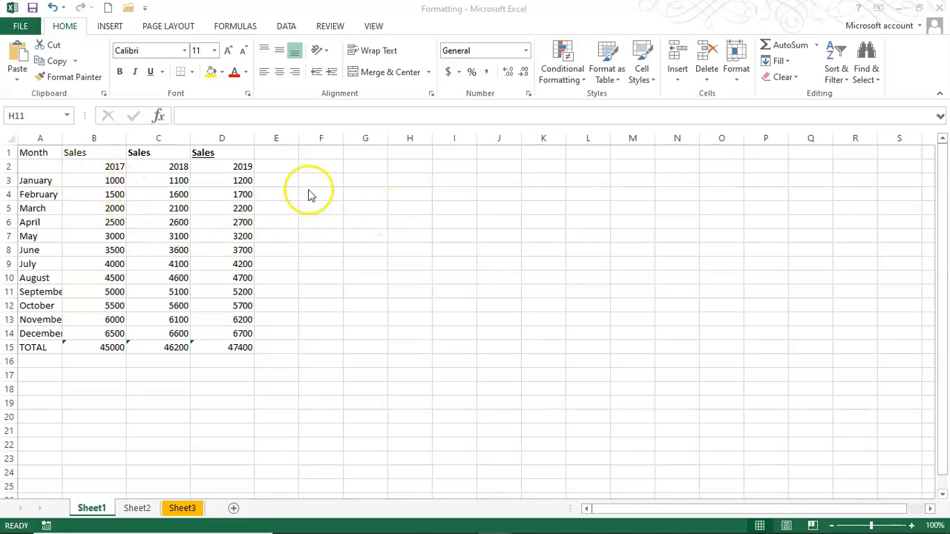
Open Format Cells on cell G4 and view its Number, then Font settings (Calibri, Regular, 11)
click(377, 174)
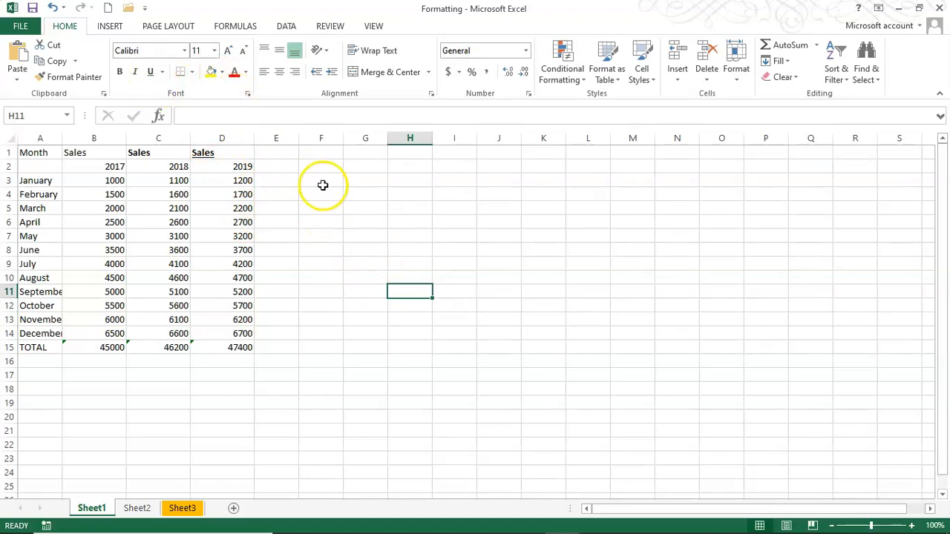
click(367, 193)
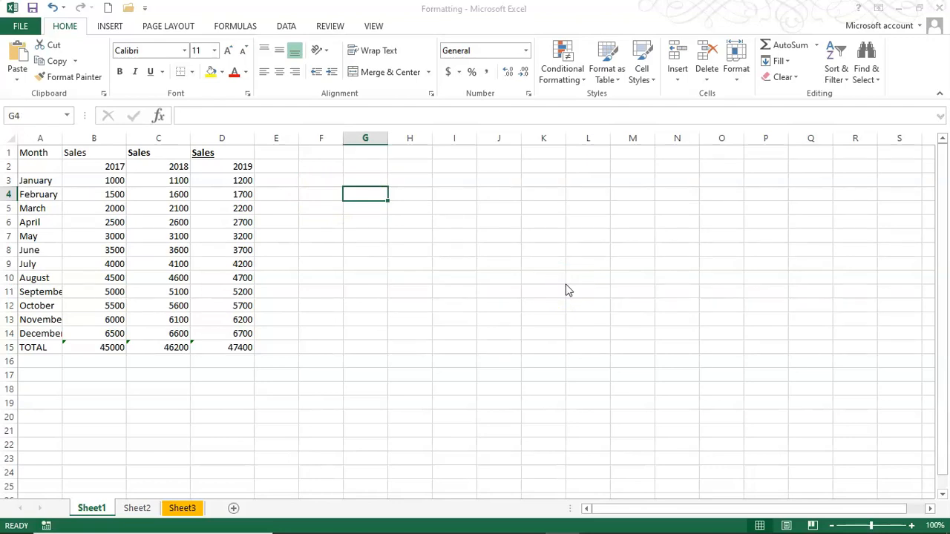
key(ctrl+1)
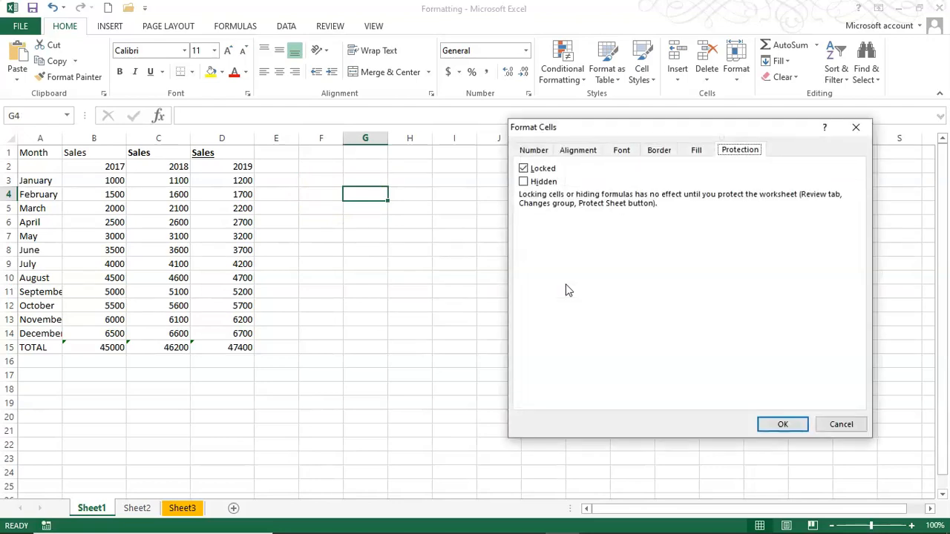
click(534, 151)
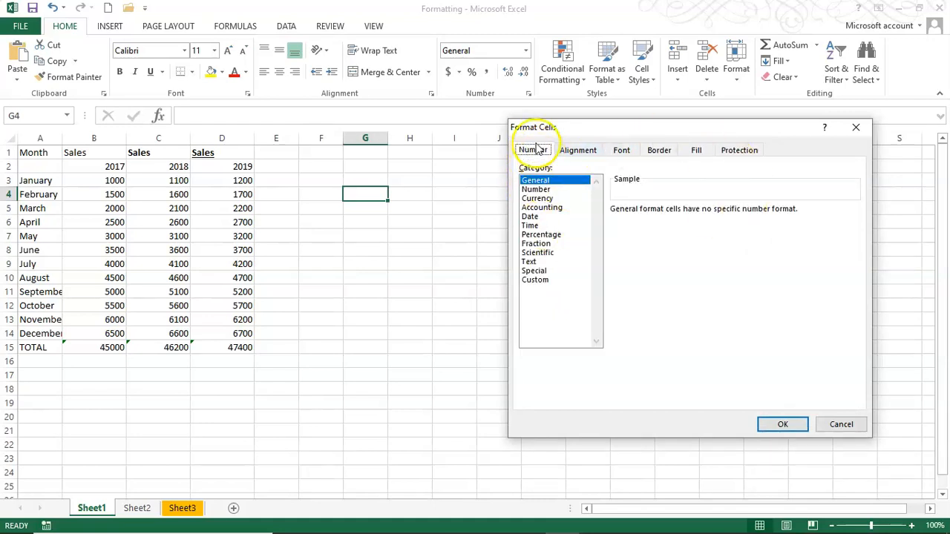
drag(609, 131, 496, 157)
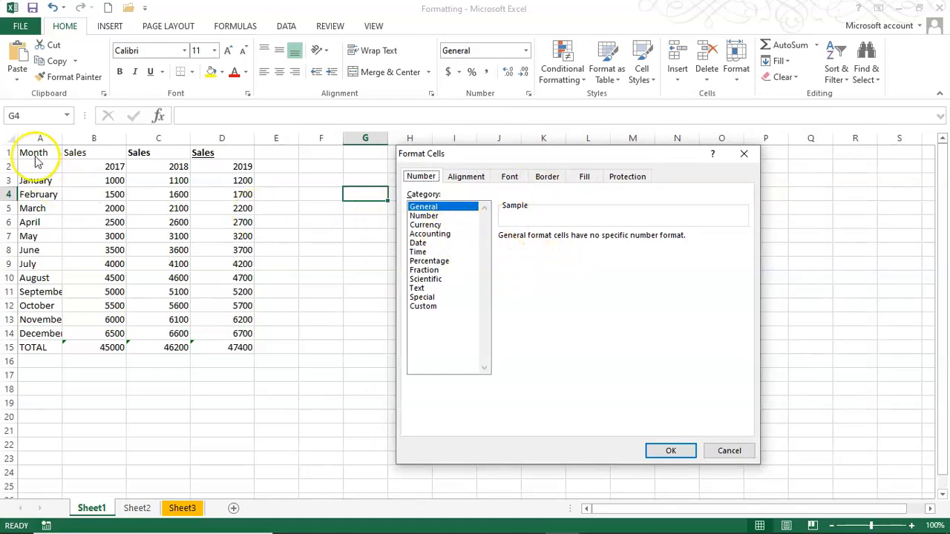
click(509, 181)
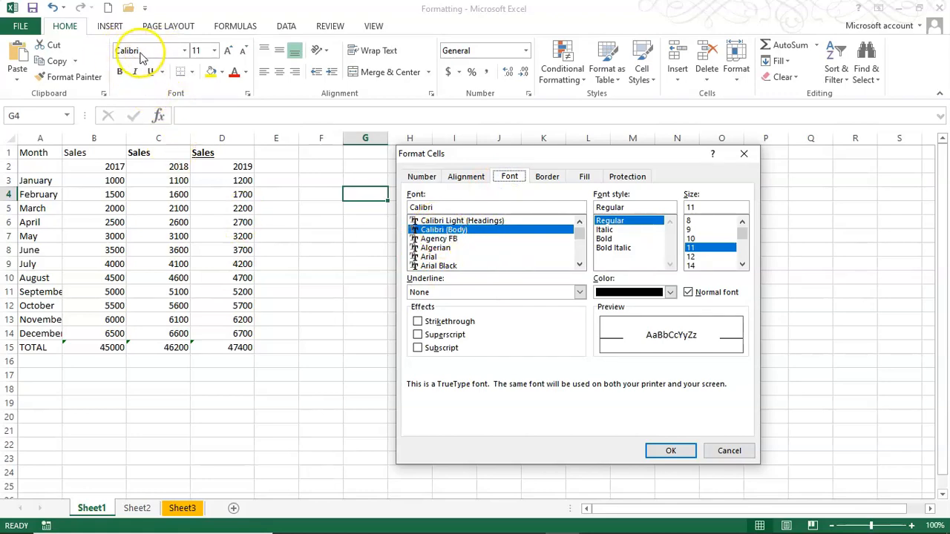
Cancel Format Cells and glance at the font list without choosing a font
click(729, 450)
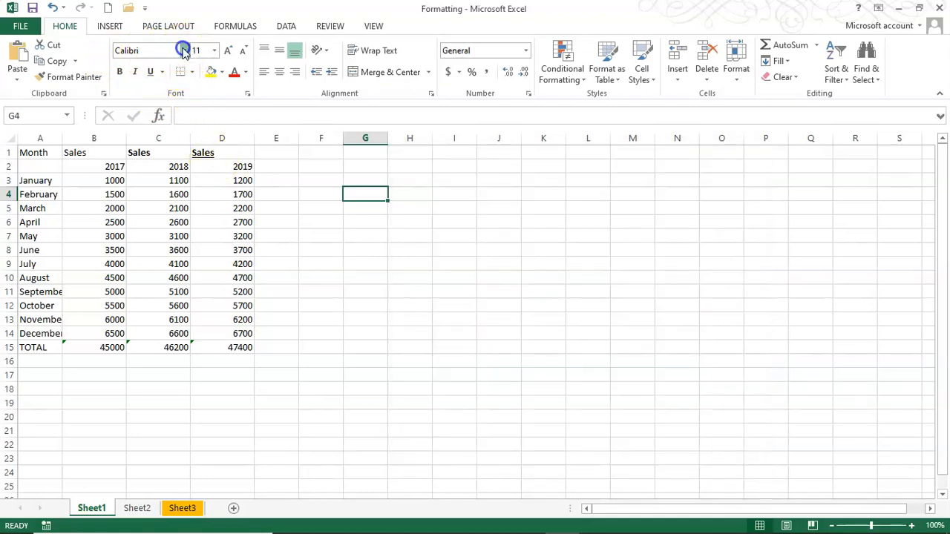
click(184, 49)
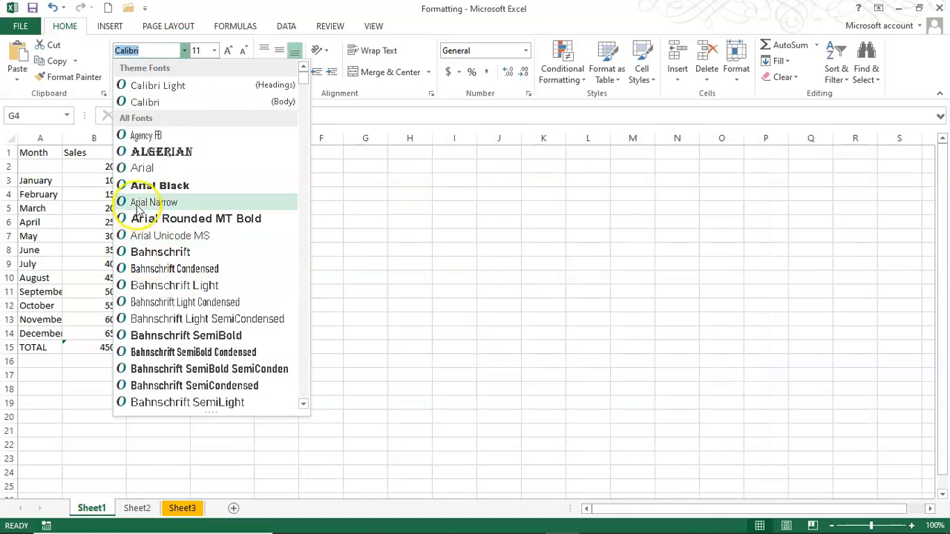
click(64, 162)
Select the sales data A3:D15 and preview other fonts, leaving it in Calibri
drag(45, 181, 252, 348)
click(180, 58)
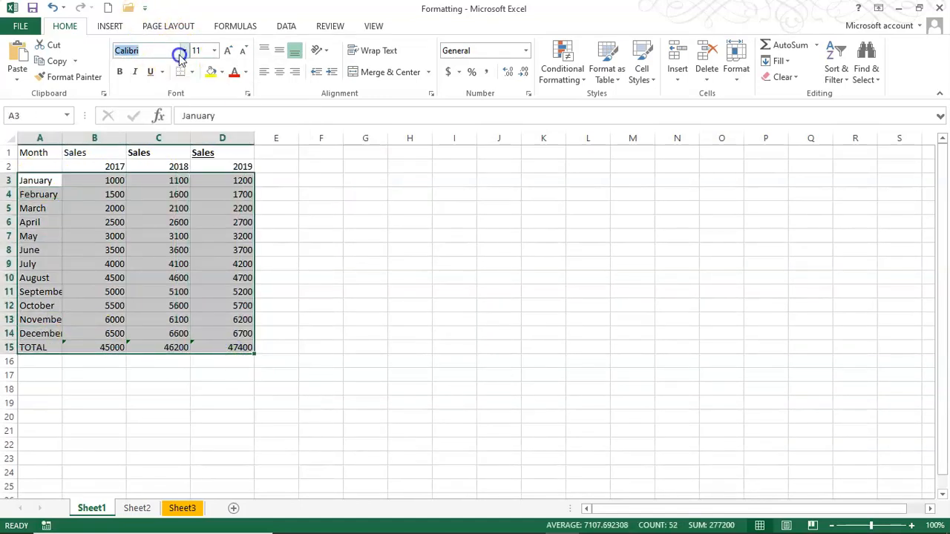
click(184, 50)
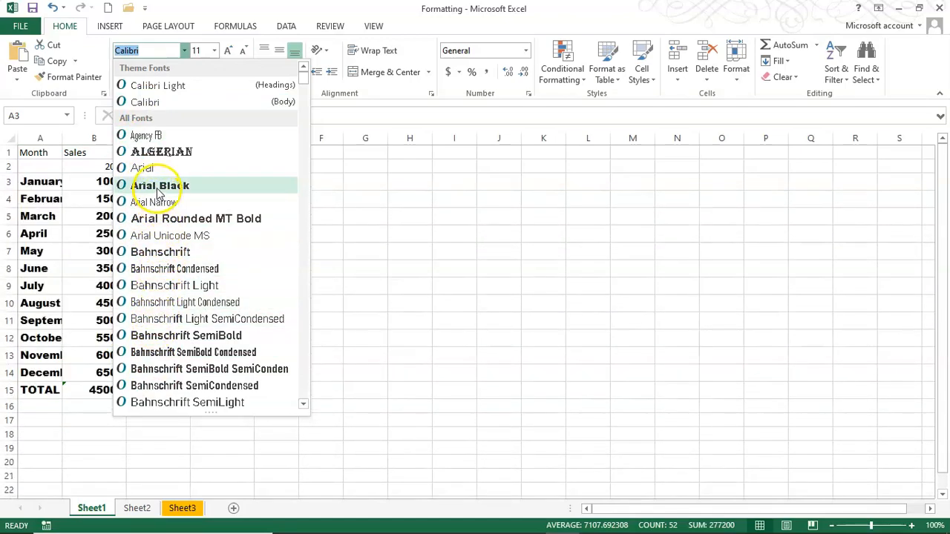
click(422, 231)
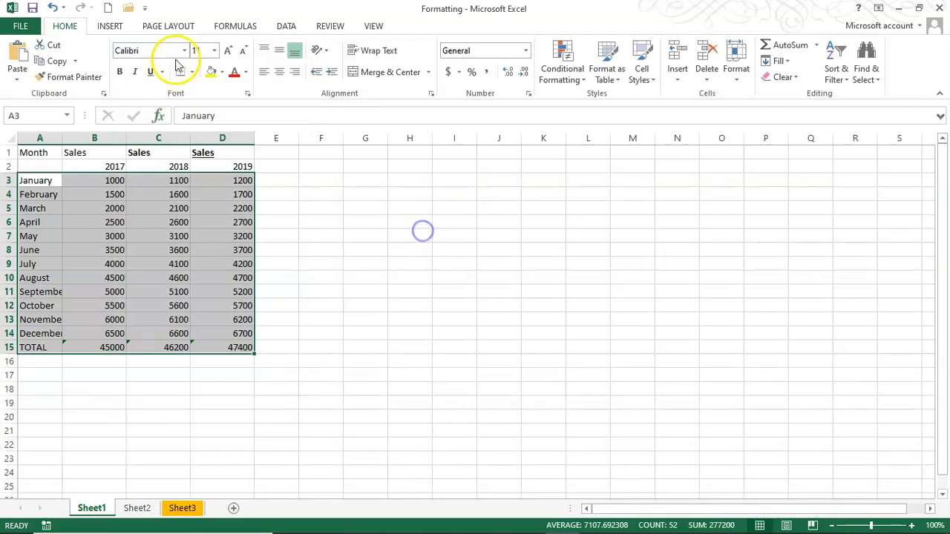
Bring the A3:D15 font size to 12 point, overshooting once before settling, then deselect
click(214, 49)
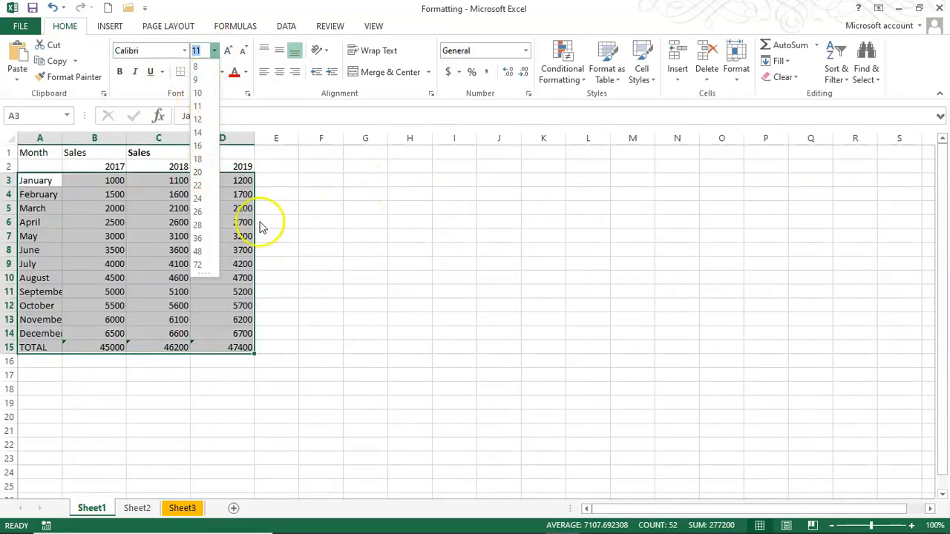
click(320, 210)
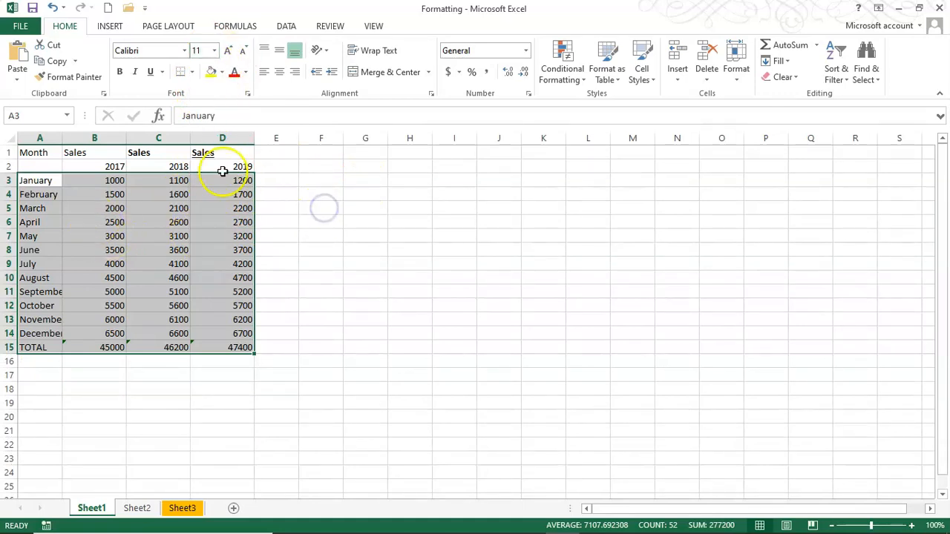
click(230, 53)
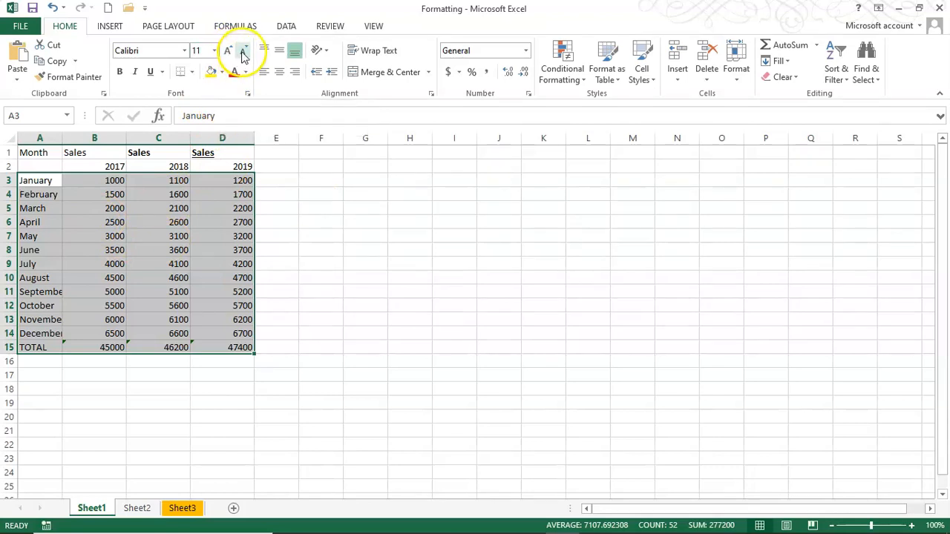
click(228, 52)
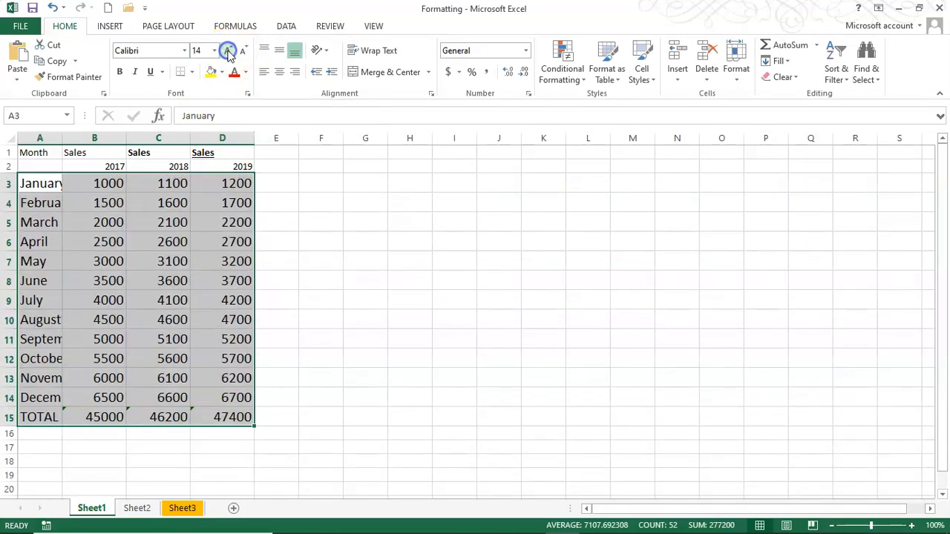
click(242, 54)
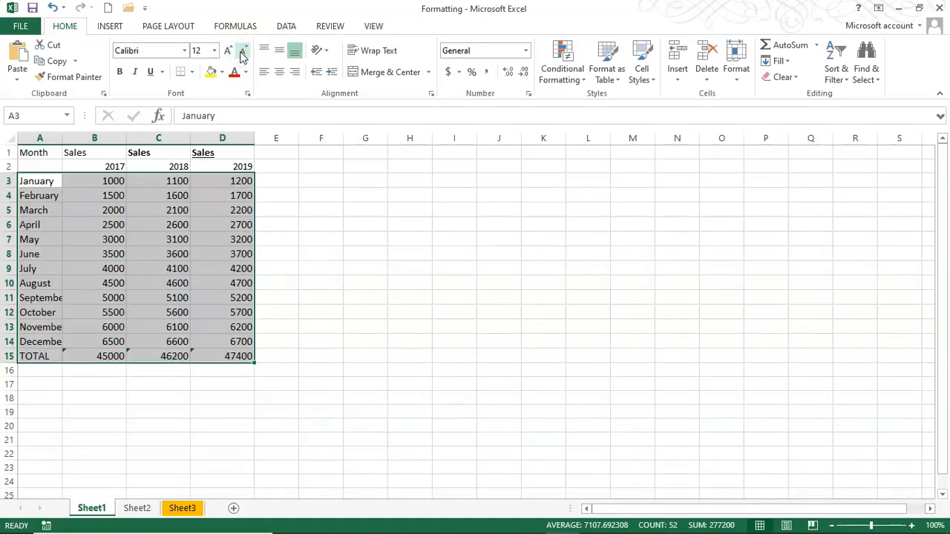
click(319, 181)
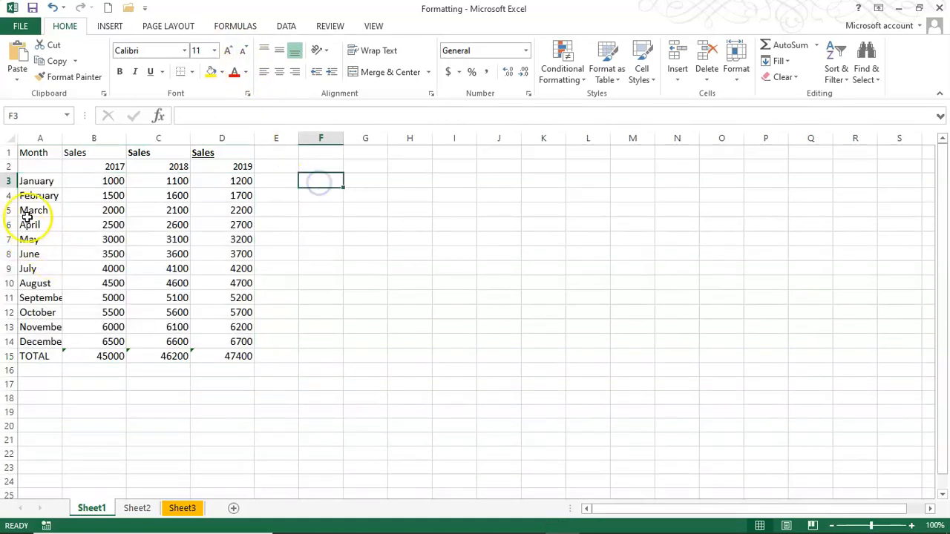
drag(35, 185, 52, 356)
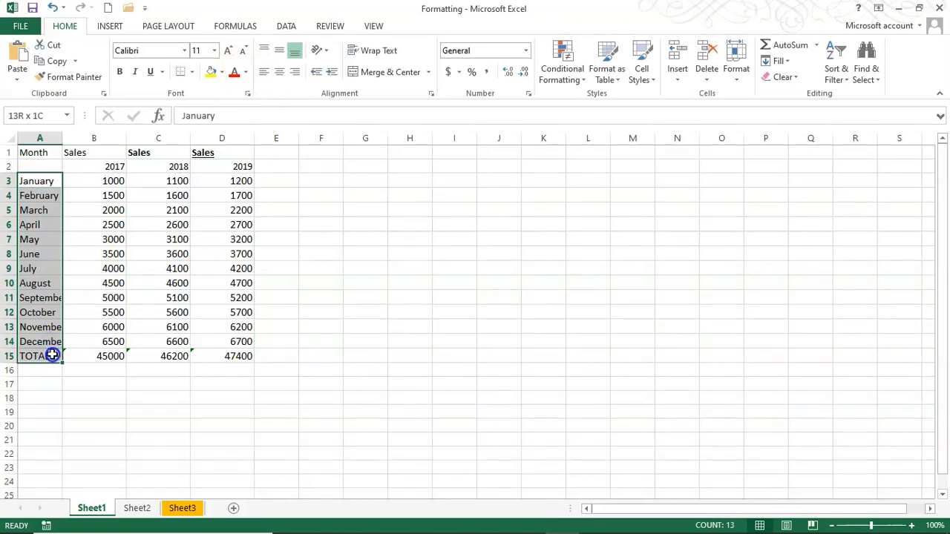
click(121, 71)
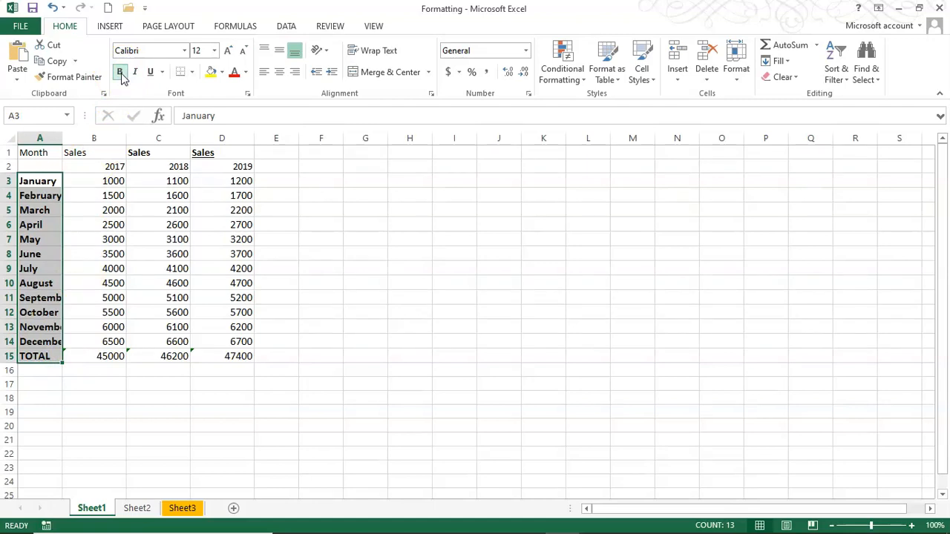
click(135, 72)
click(152, 72)
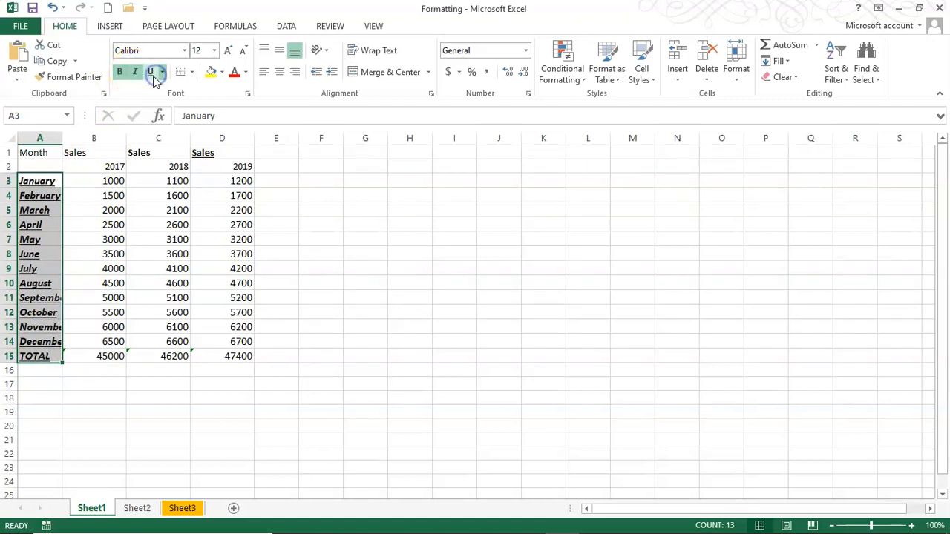
click(153, 74)
click(134, 72)
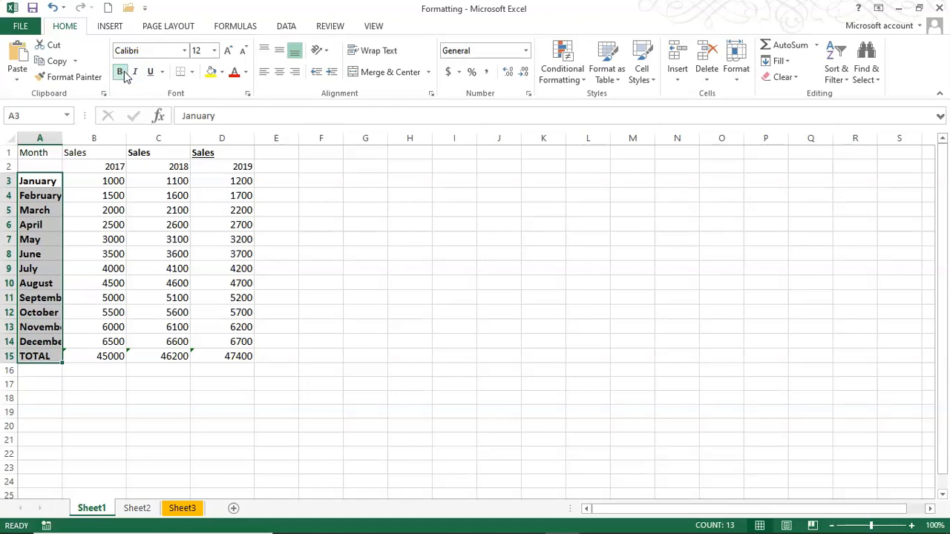
click(121, 73)
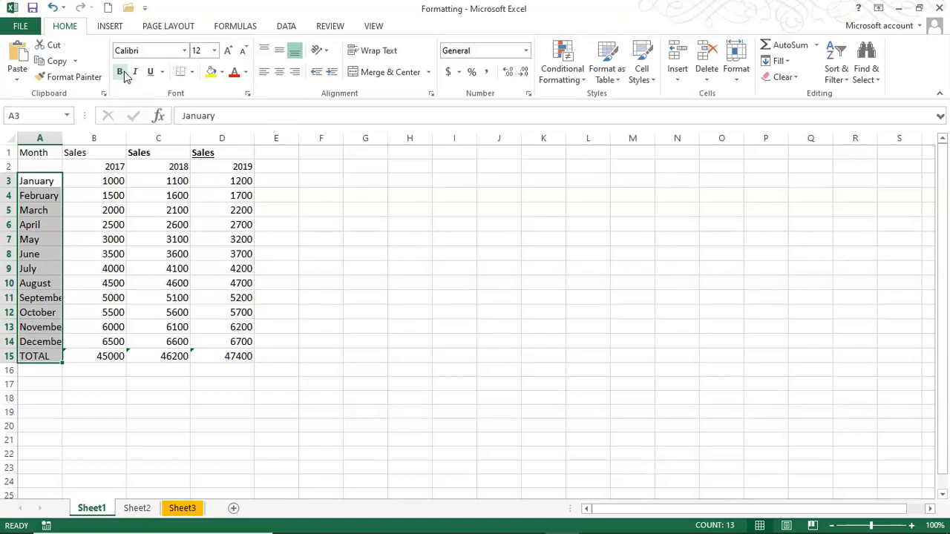
click(333, 242)
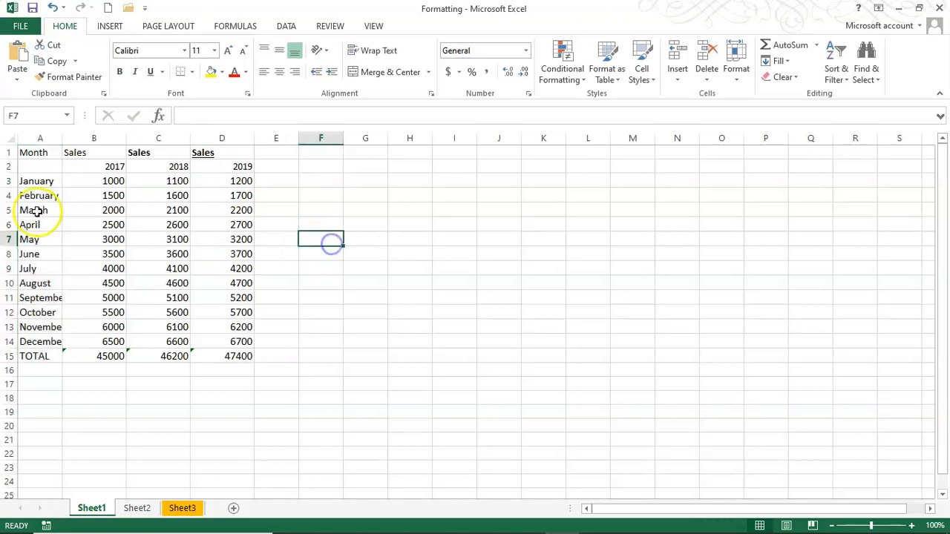
Give the whole sales table All Borders plus a thick outside border
click(38, 181)
drag(27, 152, 234, 354)
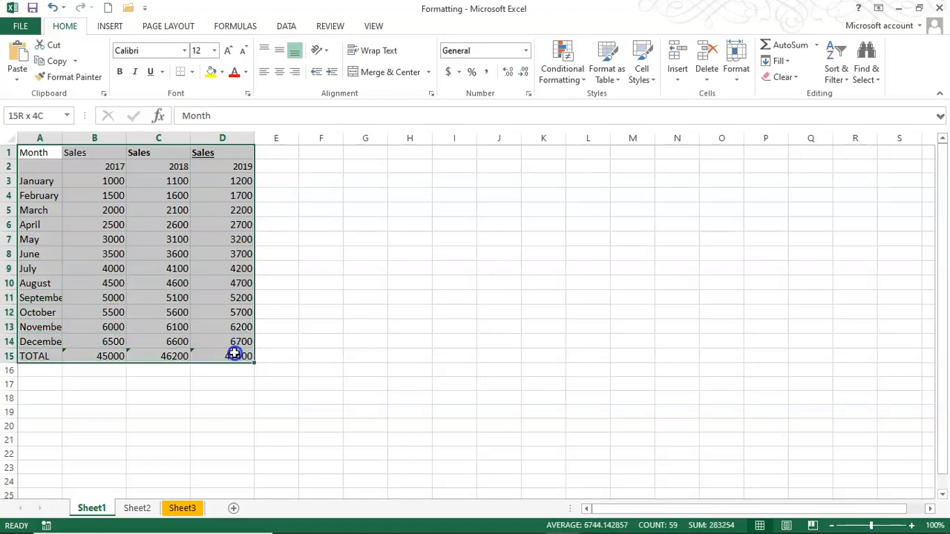
click(191, 74)
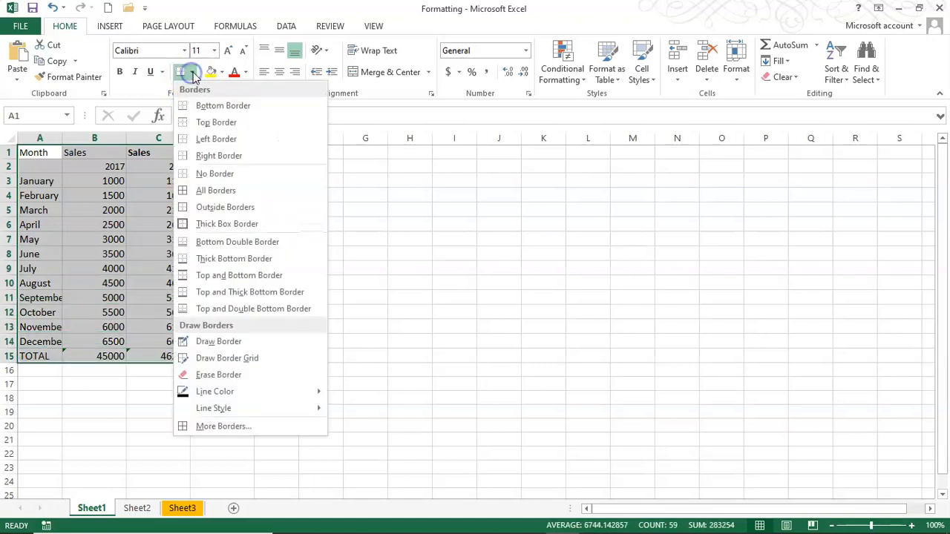
click(221, 193)
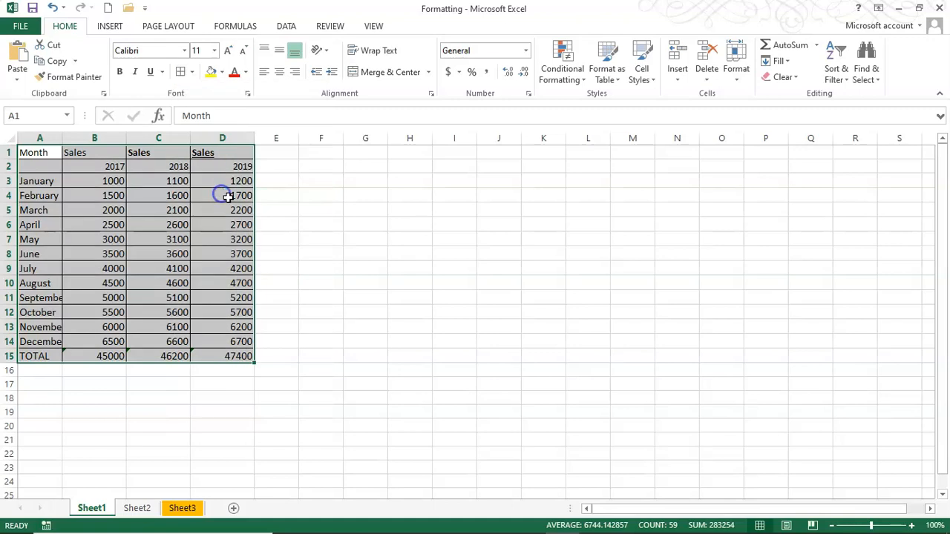
click(192, 74)
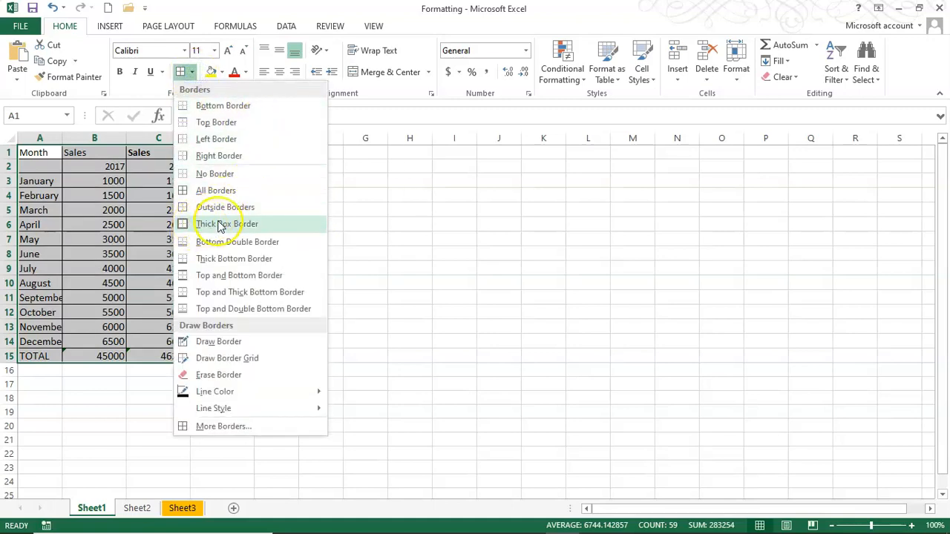
click(221, 224)
click(332, 240)
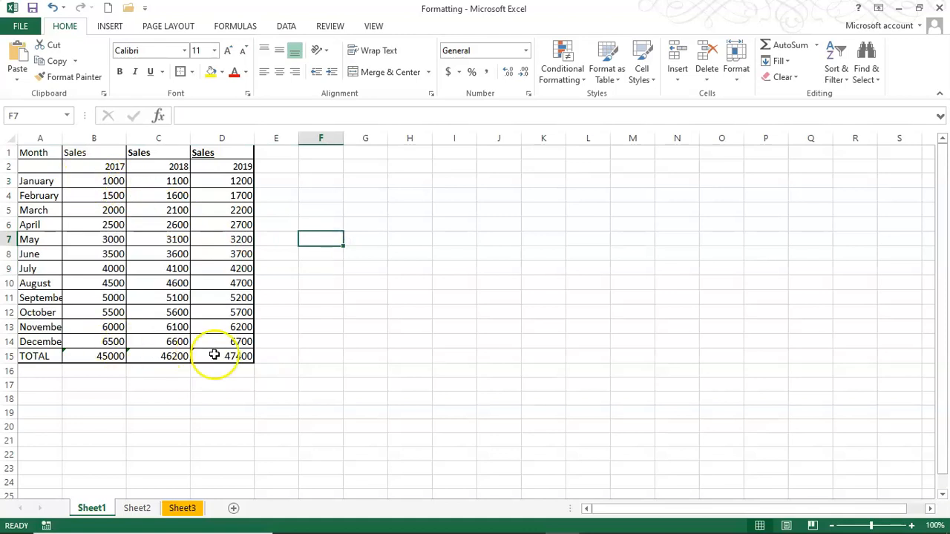
Draw a border grid on the TOTAL row, then apply Top and Double Bottom Border
click(192, 72)
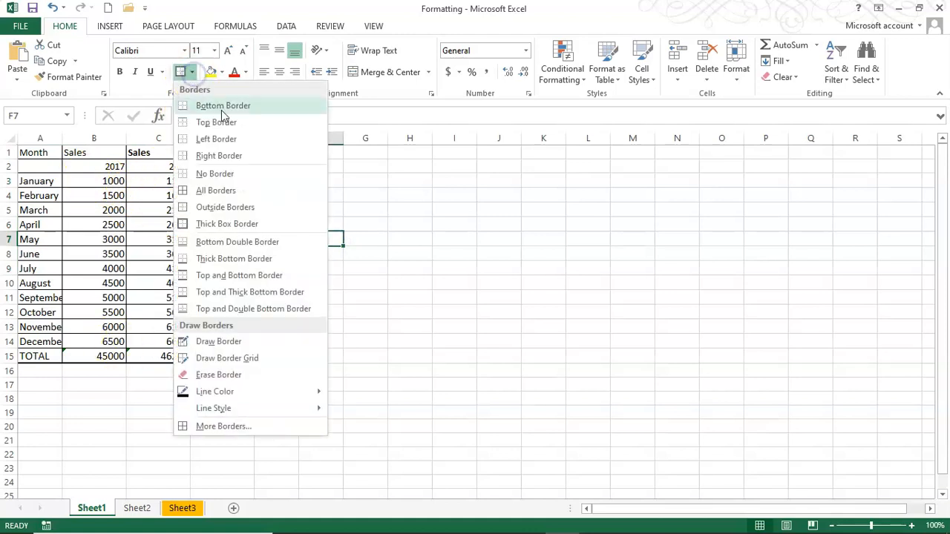
click(300, 358)
drag(38, 355, 231, 357)
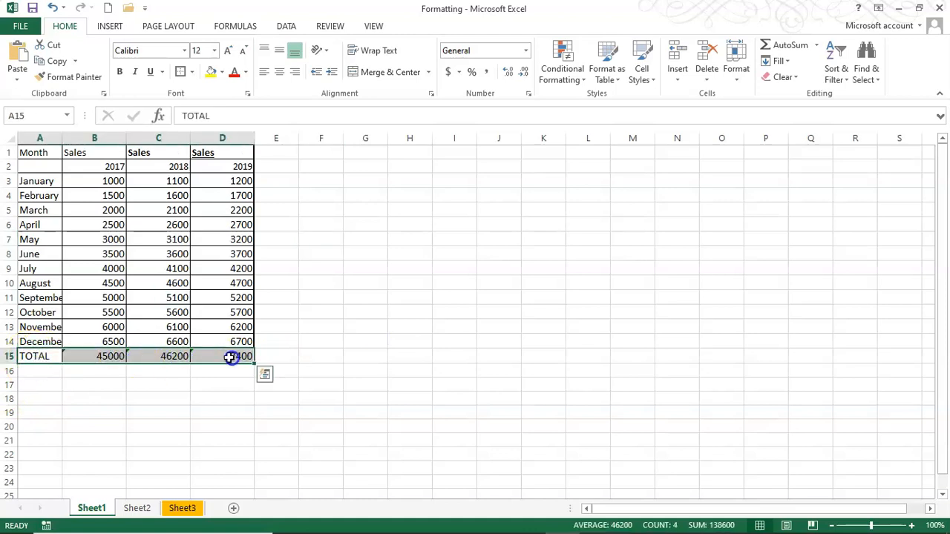
click(193, 72)
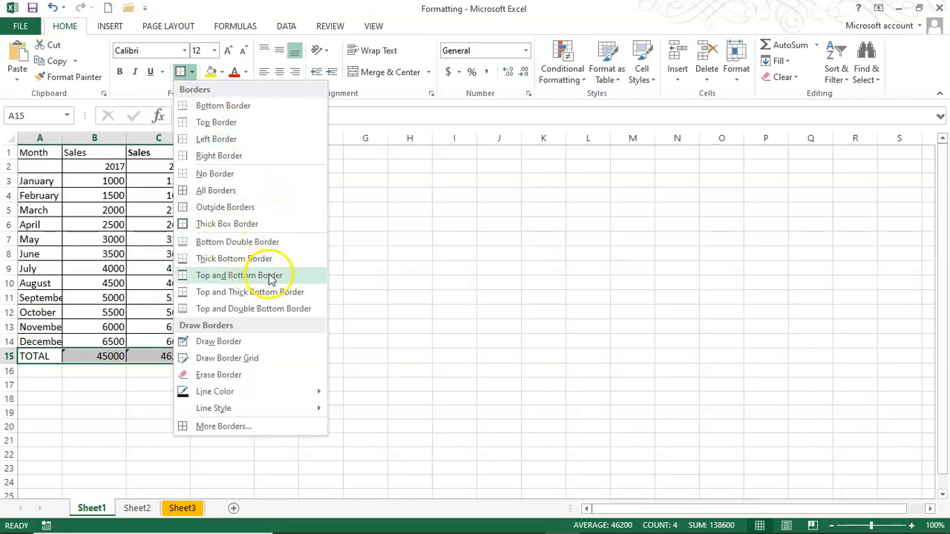
click(247, 310)
click(304, 325)
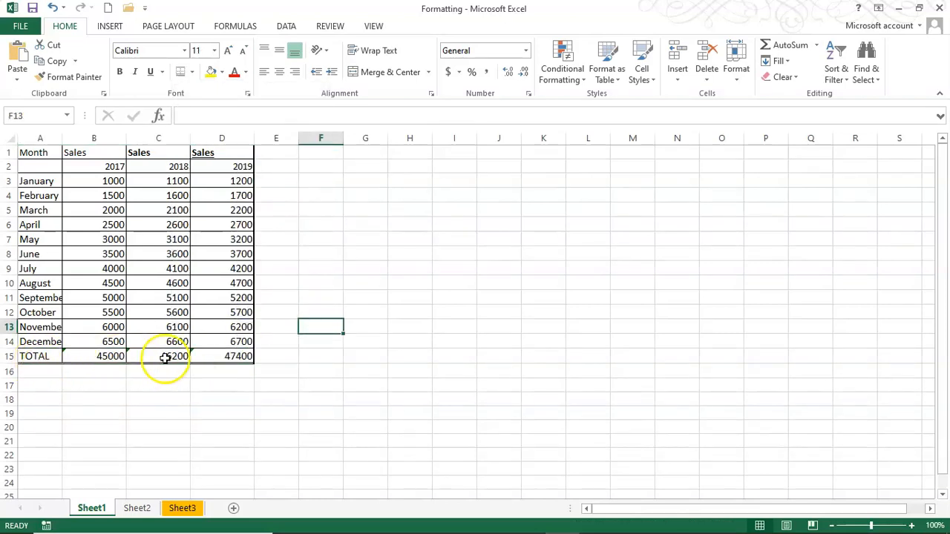
click(329, 295)
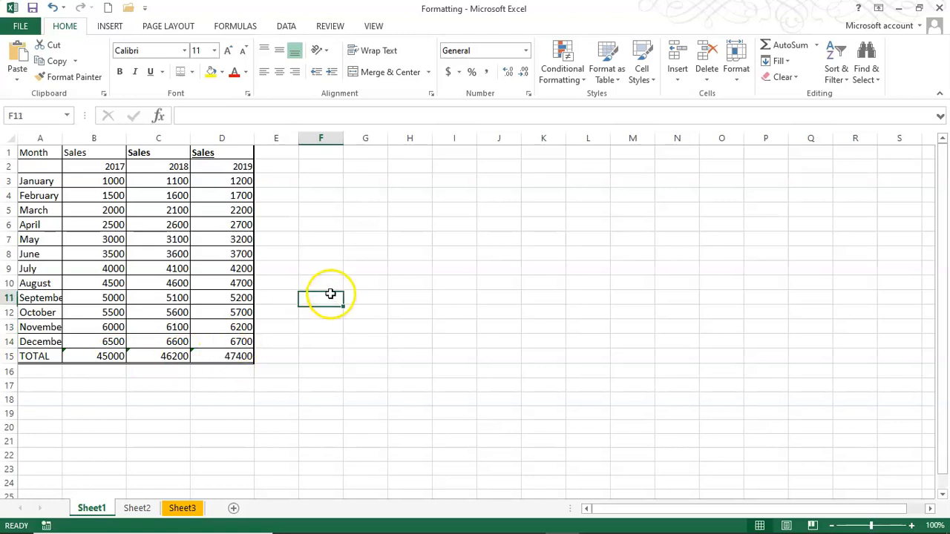
click(74, 209)
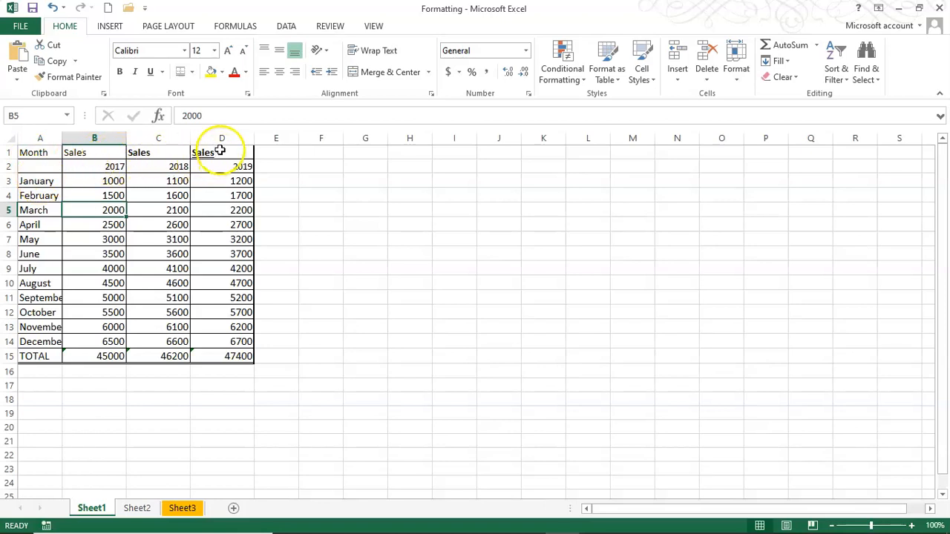
Give the year headings in B2:D2 a yellow fill and red font colour
drag(78, 167, 251, 164)
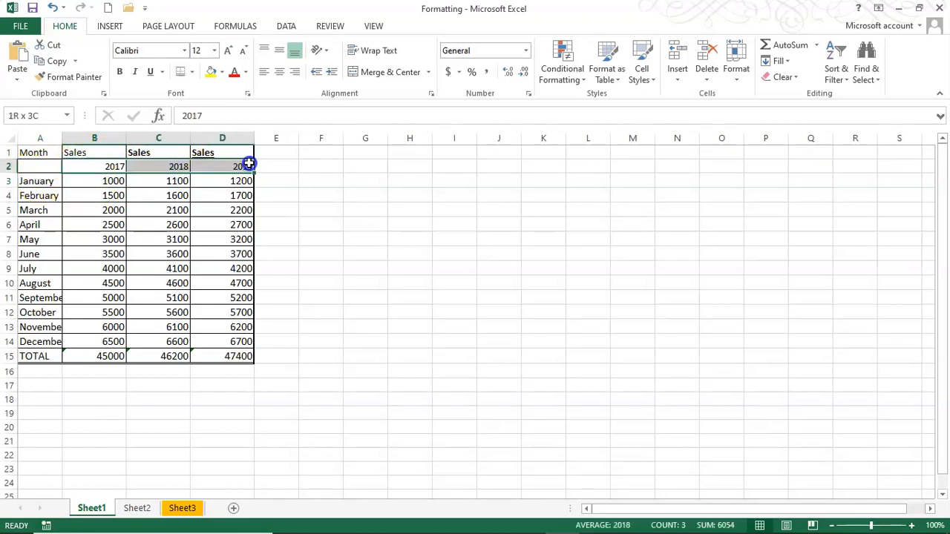
click(212, 72)
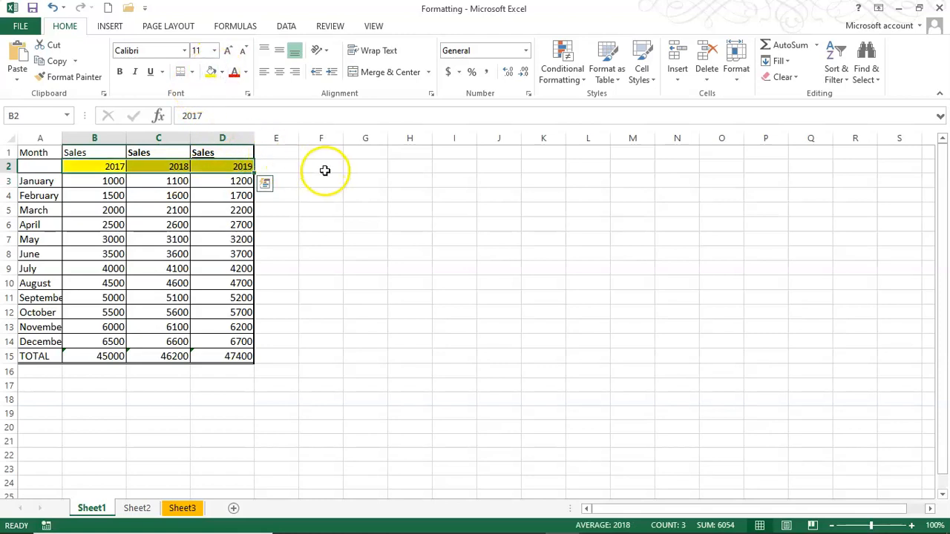
click(235, 75)
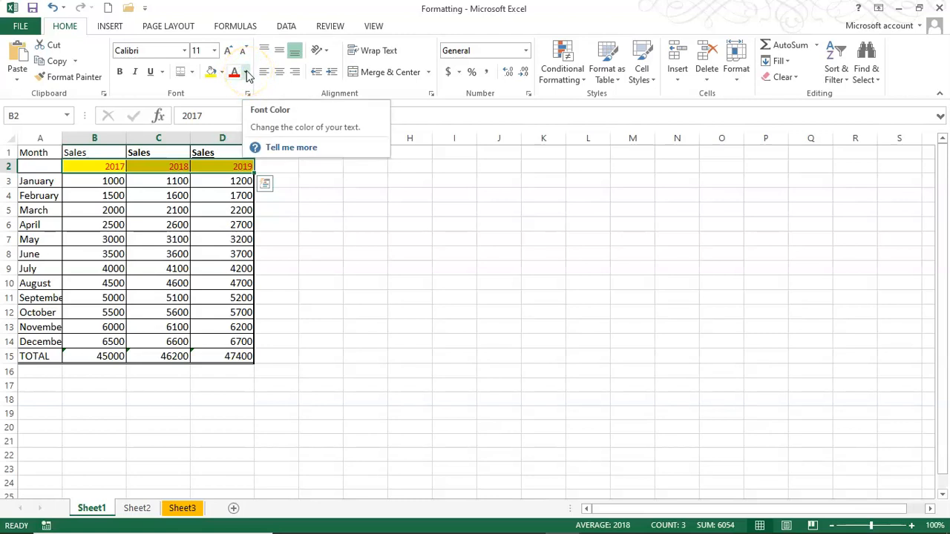
click(247, 74)
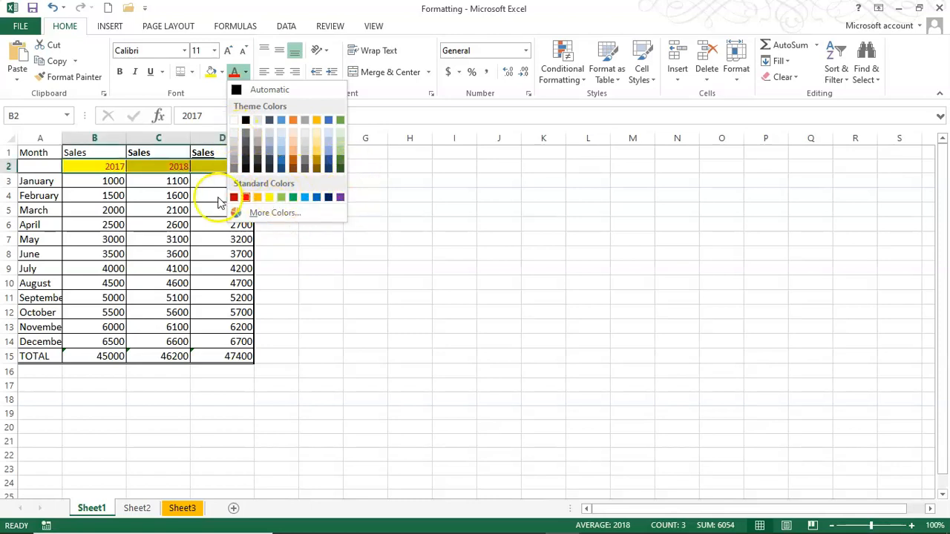
click(279, 214)
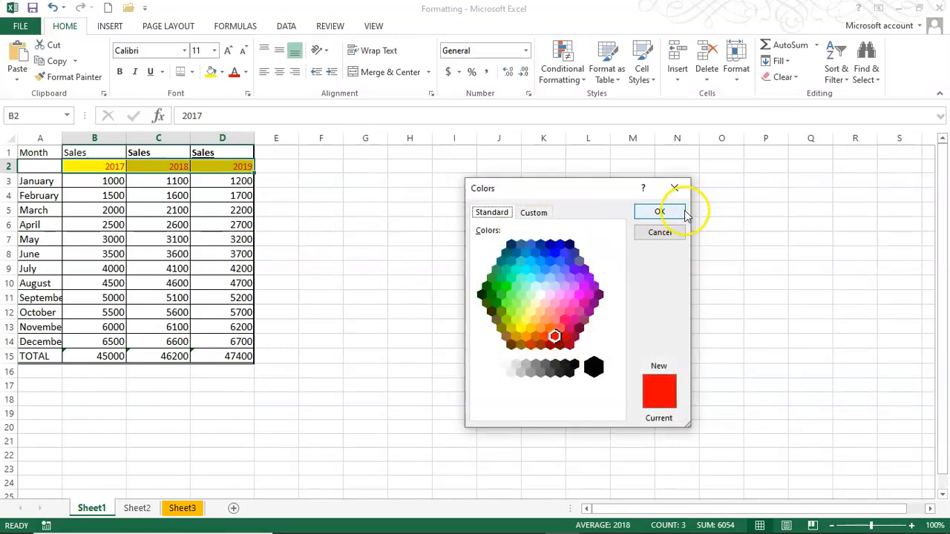
click(535, 213)
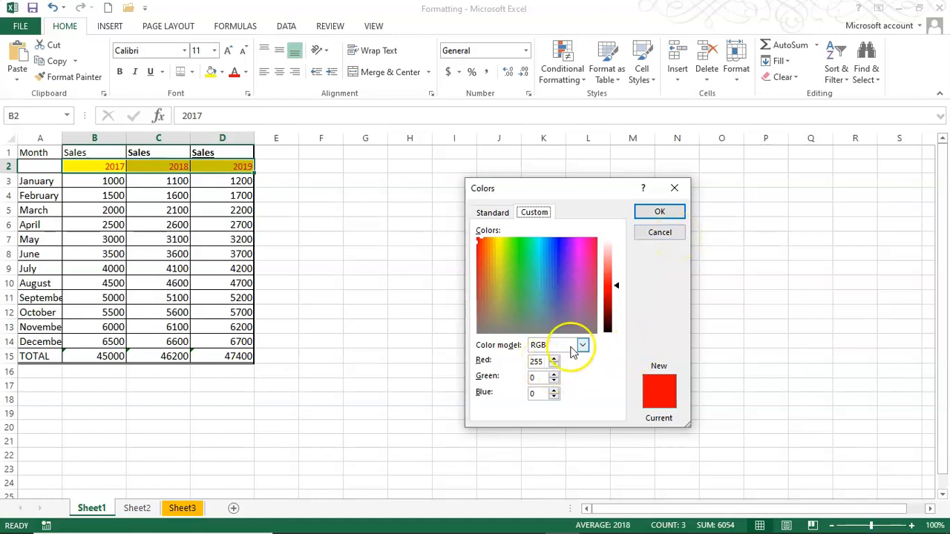
click(659, 233)
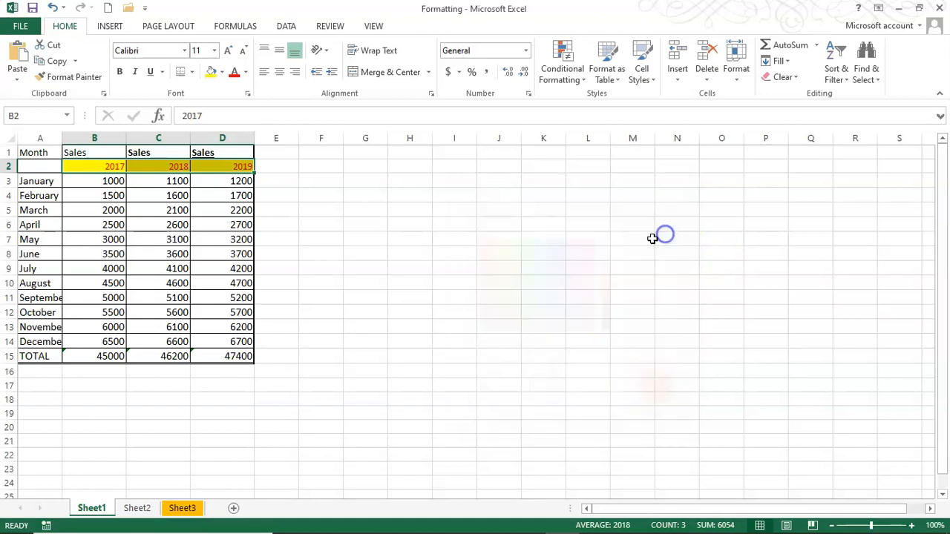
click(364, 268)
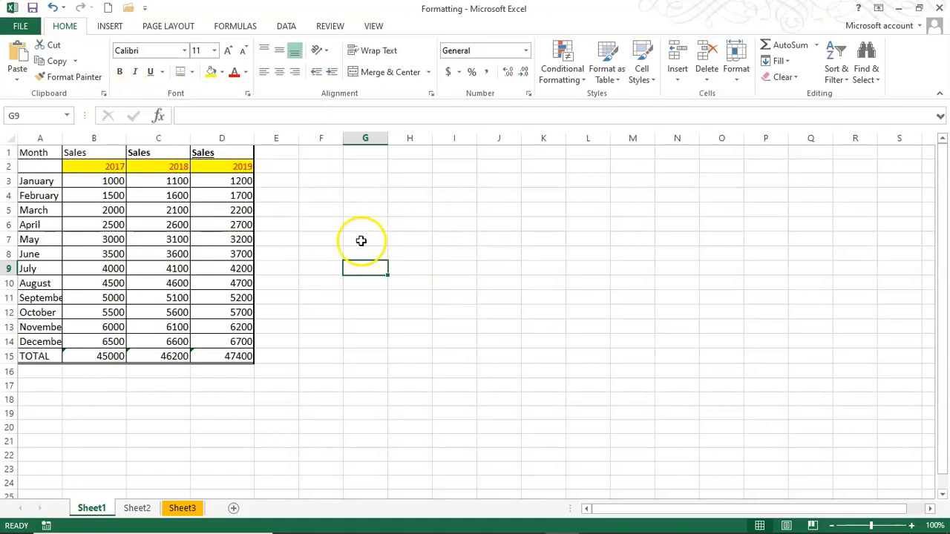
click(398, 225)
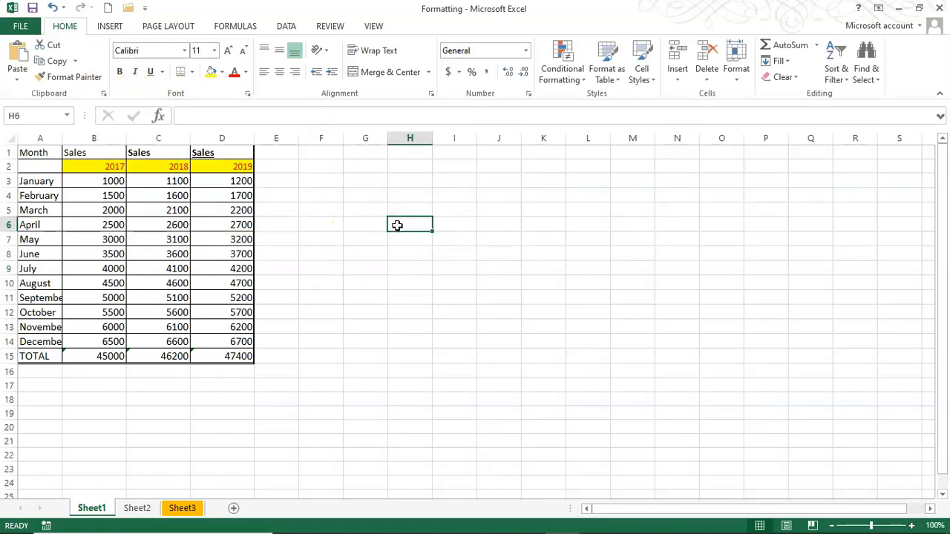
key(ctrl+1)
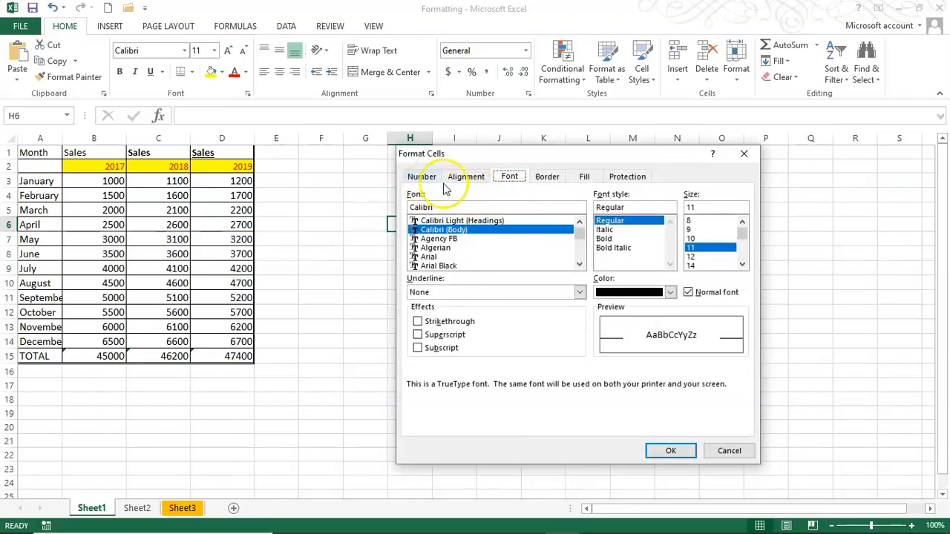
drag(520, 154, 410, 156)
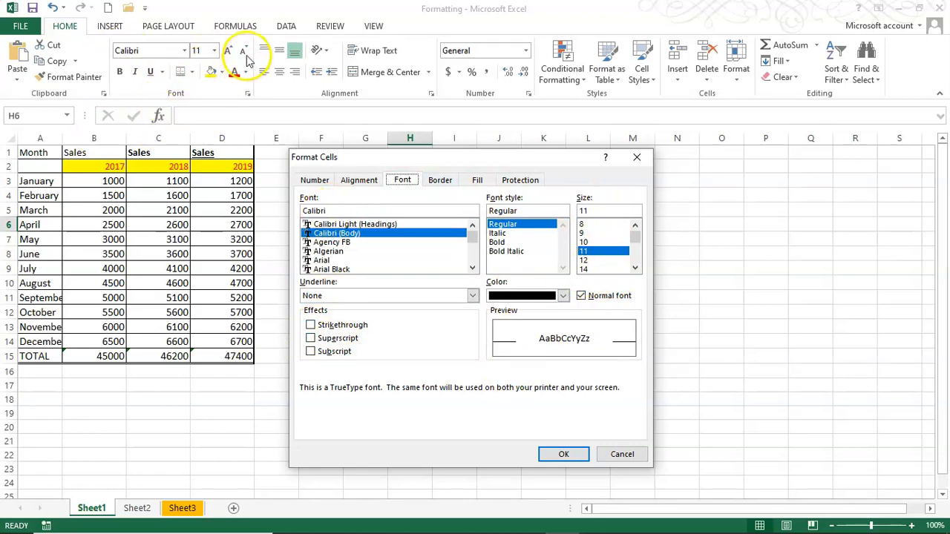
drag(538, 161, 744, 154)
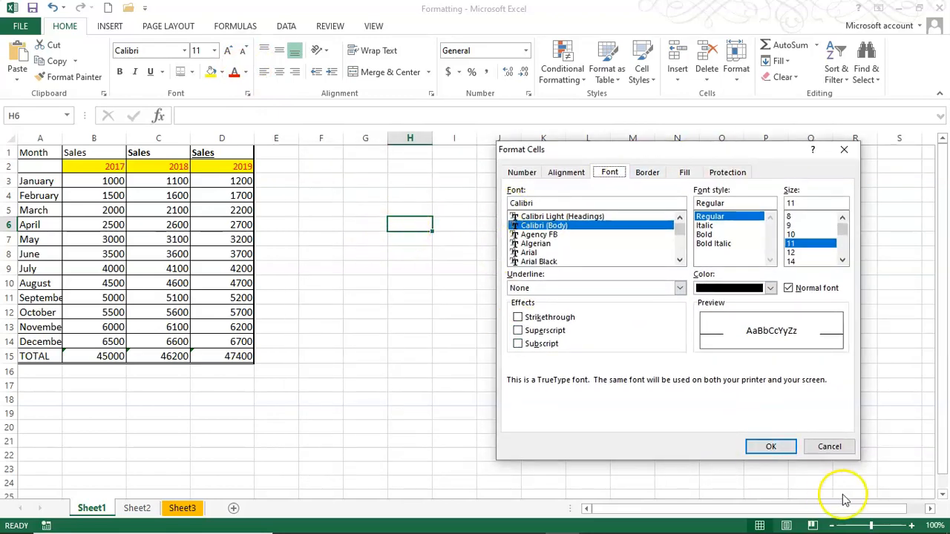
click(829, 446)
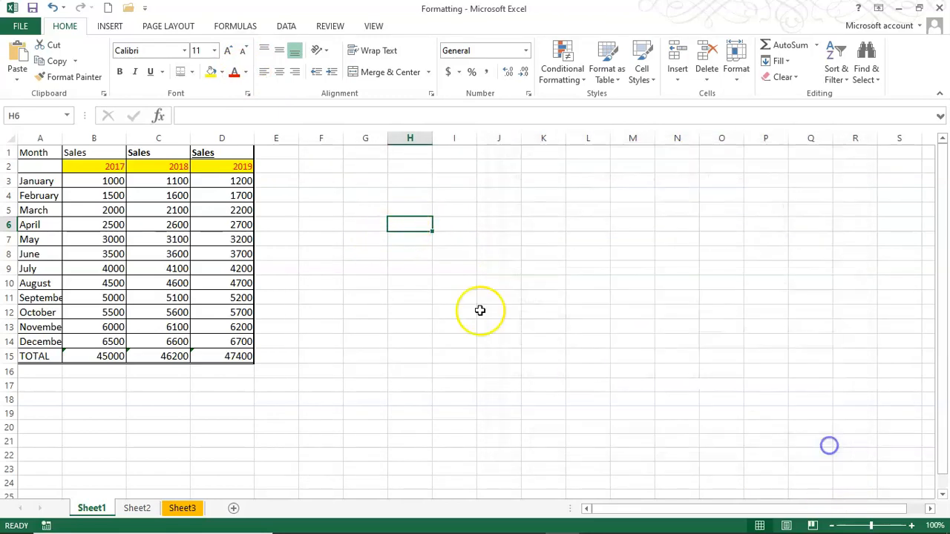
Enter a person's name in cell F3
click(333, 185)
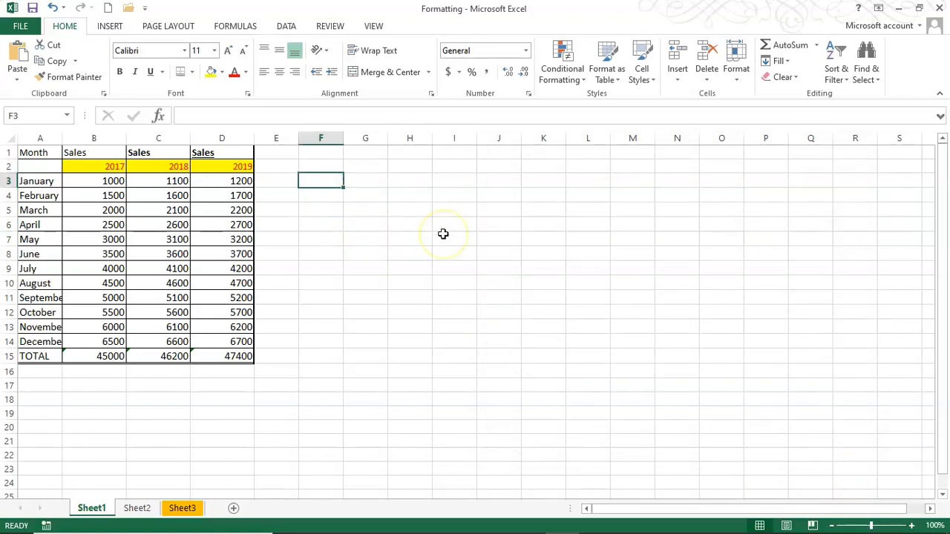
text(Rajesh D)
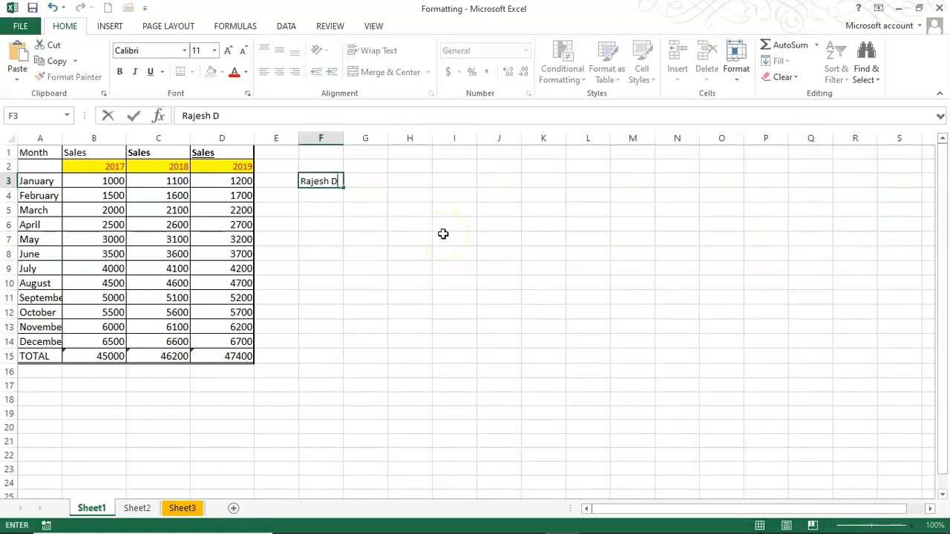
key(Return)
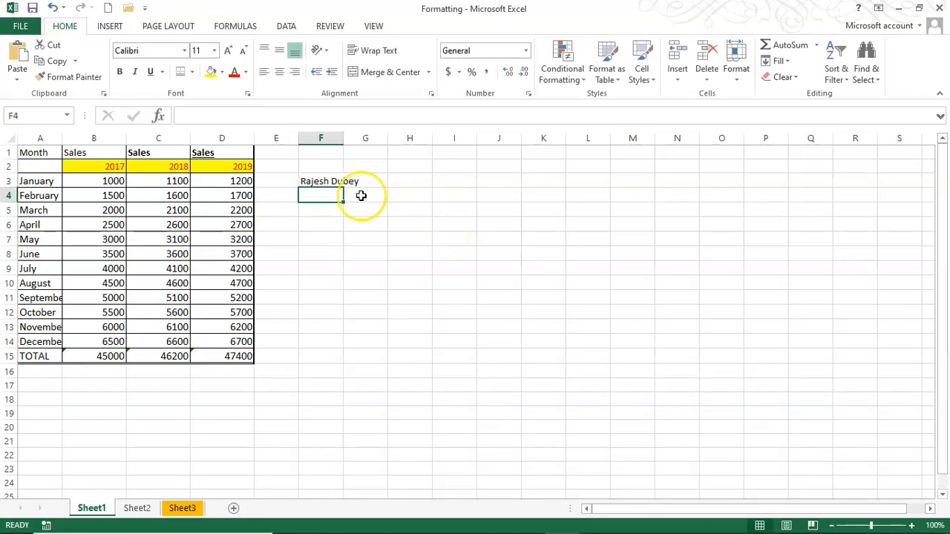
Apply strikethrough to the name in F3 through Format Cells, then undo it
click(341, 184)
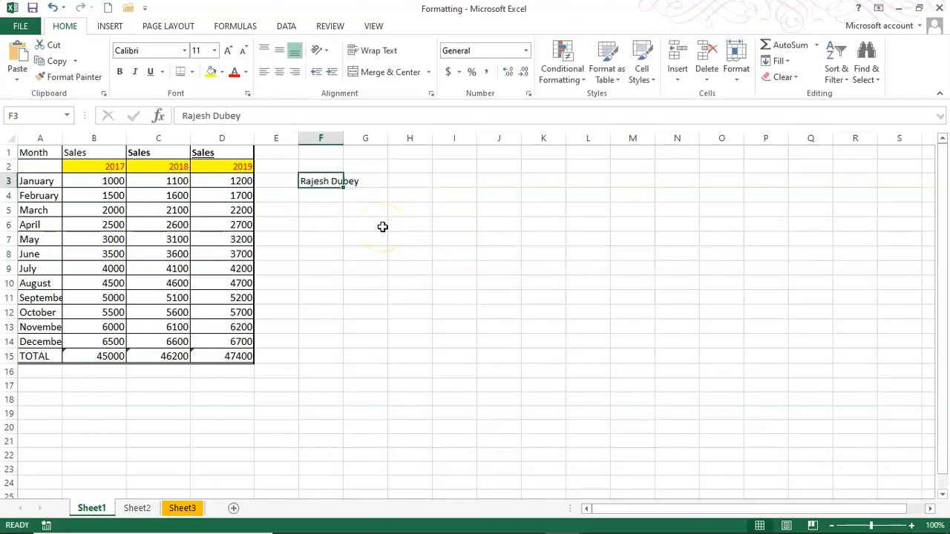
key(ctrl+1)
drag(685, 149, 618, 127)
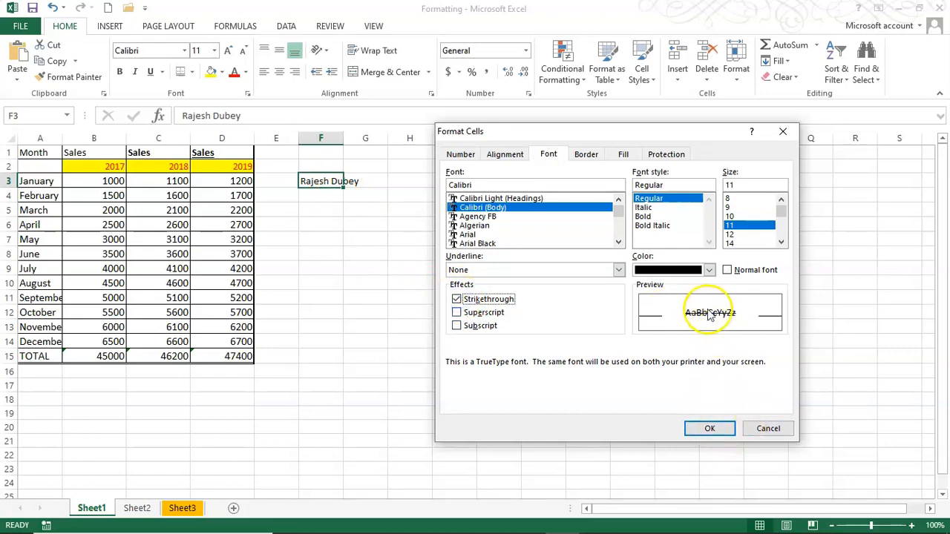
click(714, 428)
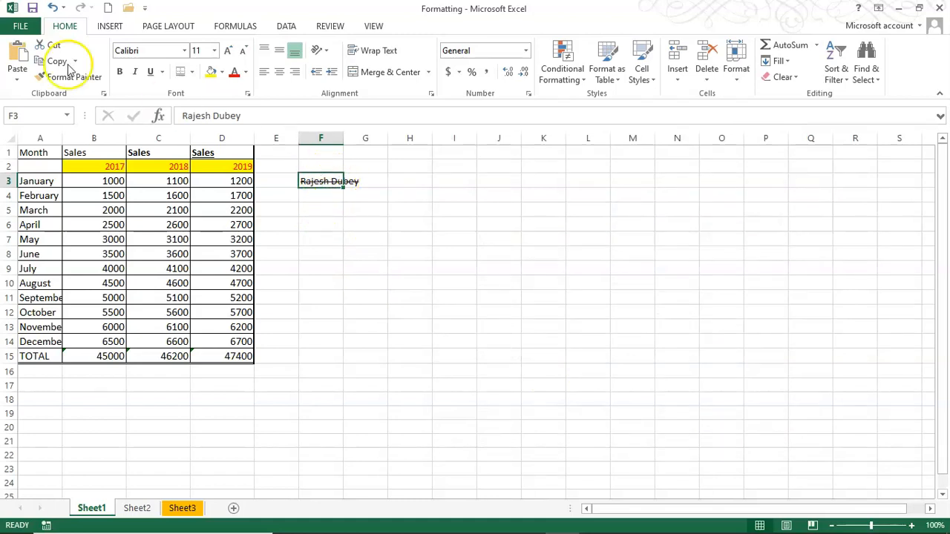
click(53, 7)
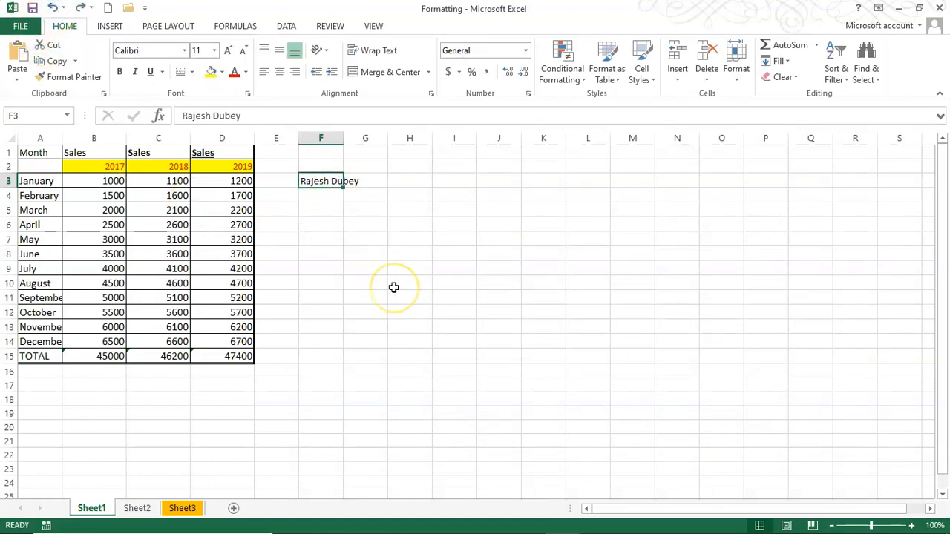
Dismiss Format Cells and enter the value 2 in cell G6
key(ctrl+1)
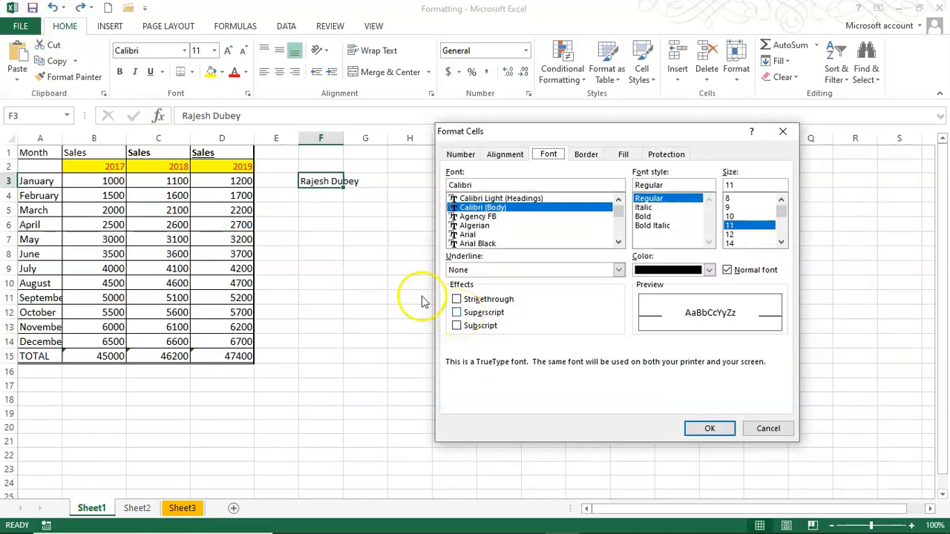
click(791, 433)
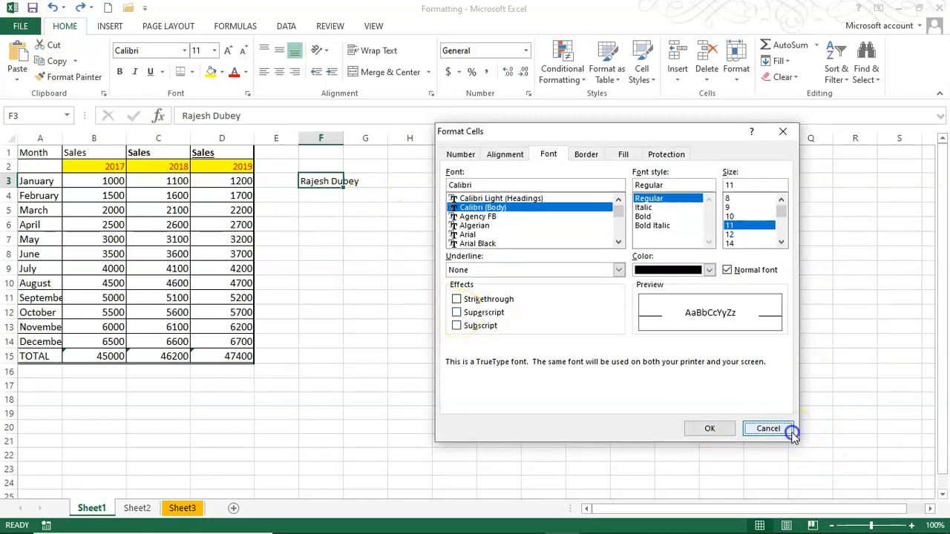
click(378, 222)
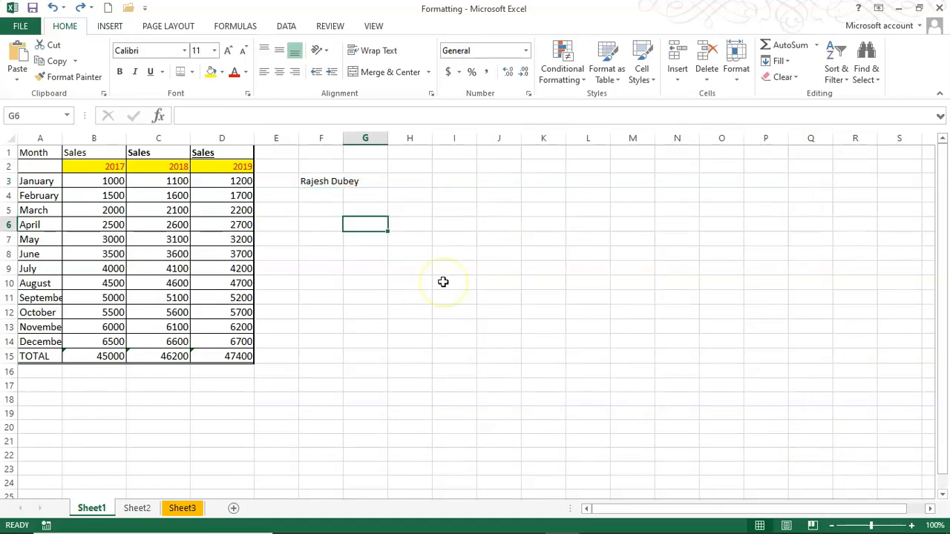
text(2)
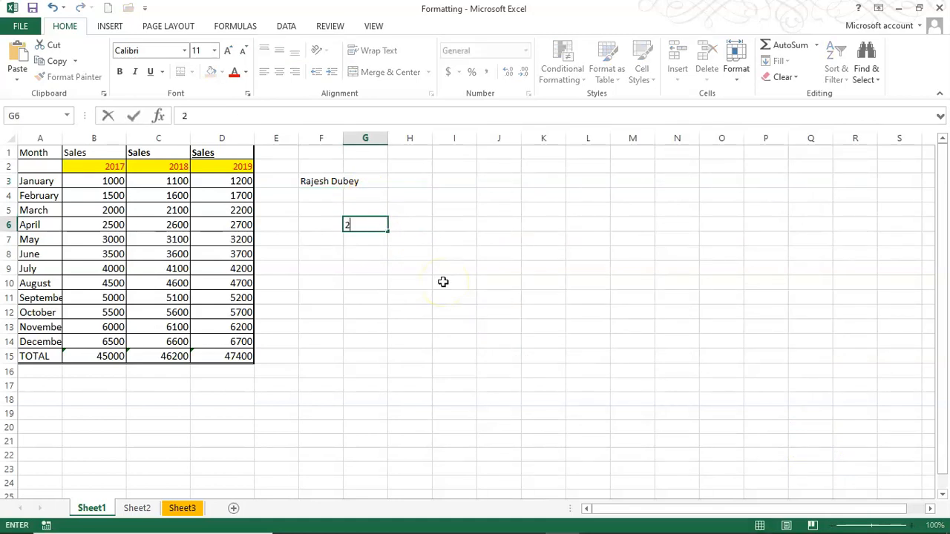
key(Return)
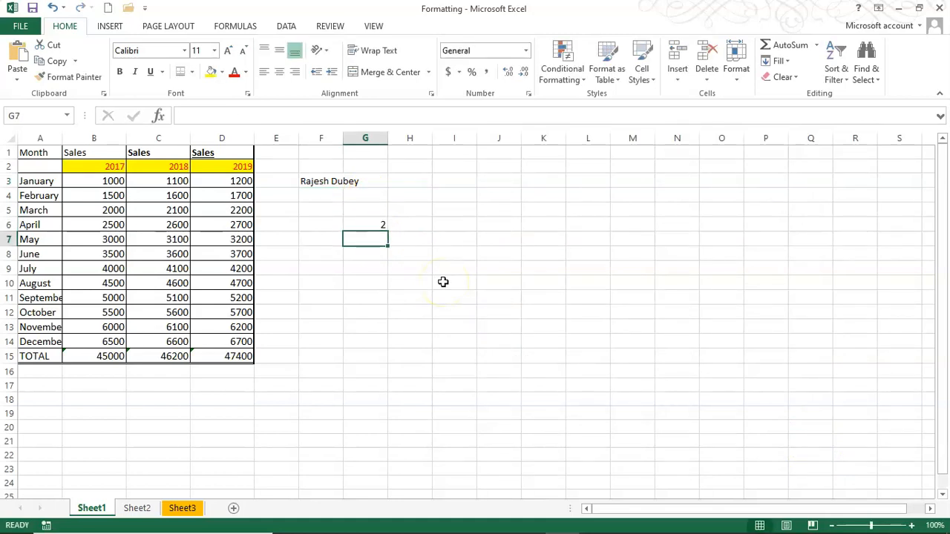
Format the 2 in G6 as superscript
click(373, 221)
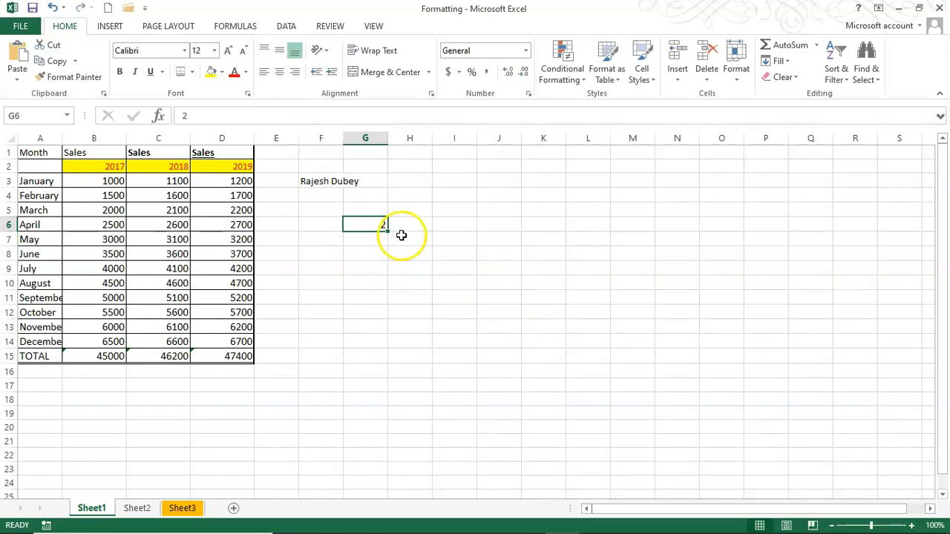
key(ctrl+1)
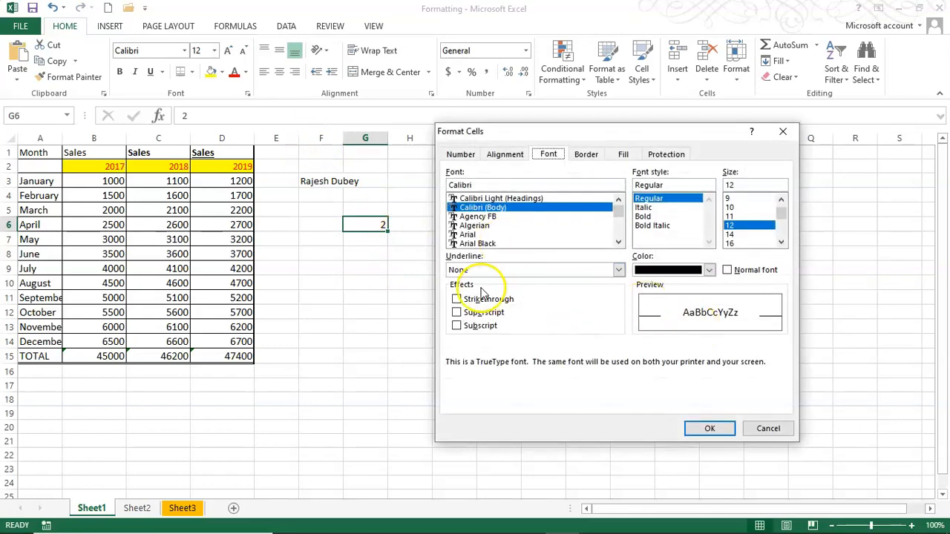
click(456, 312)
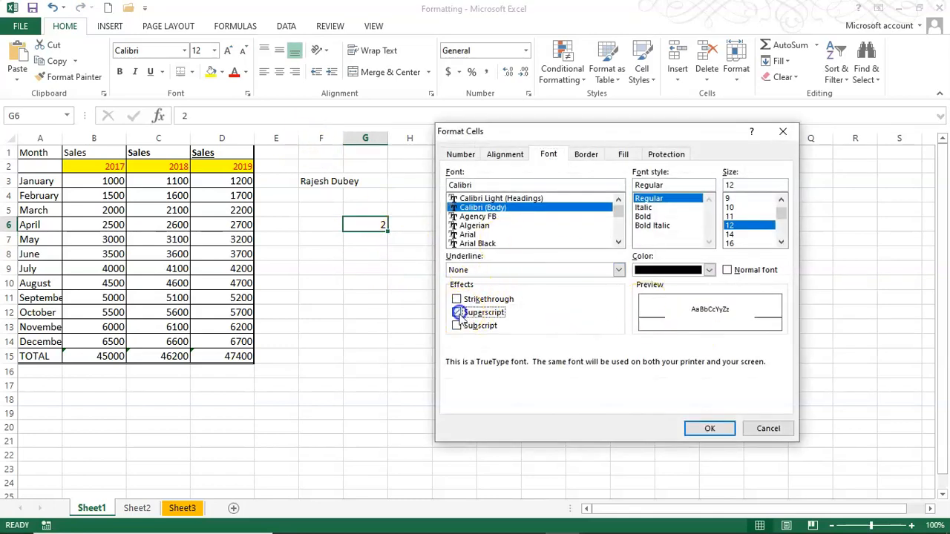
click(709, 427)
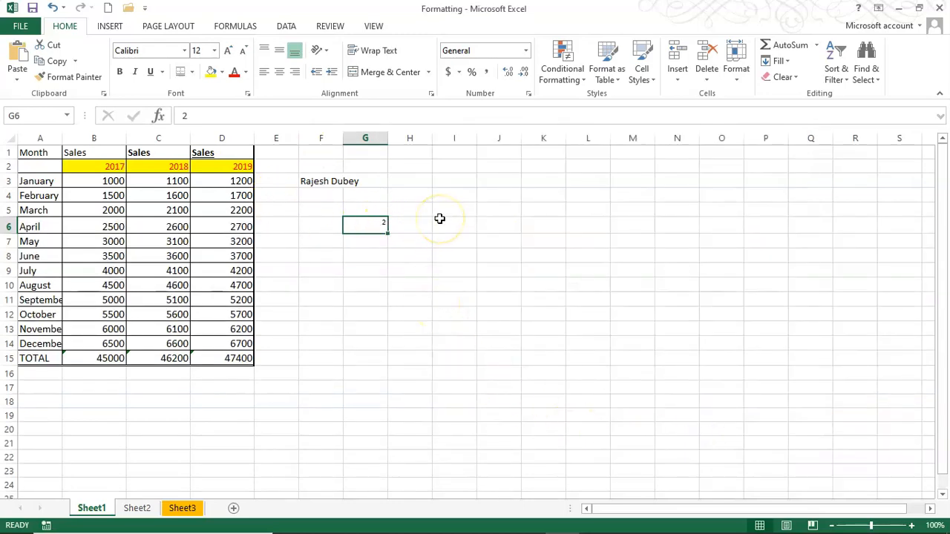
Switch the 2 in G6 from superscript to subscript
key(ctrl+1)
click(456, 312)
click(456, 326)
click(709, 428)
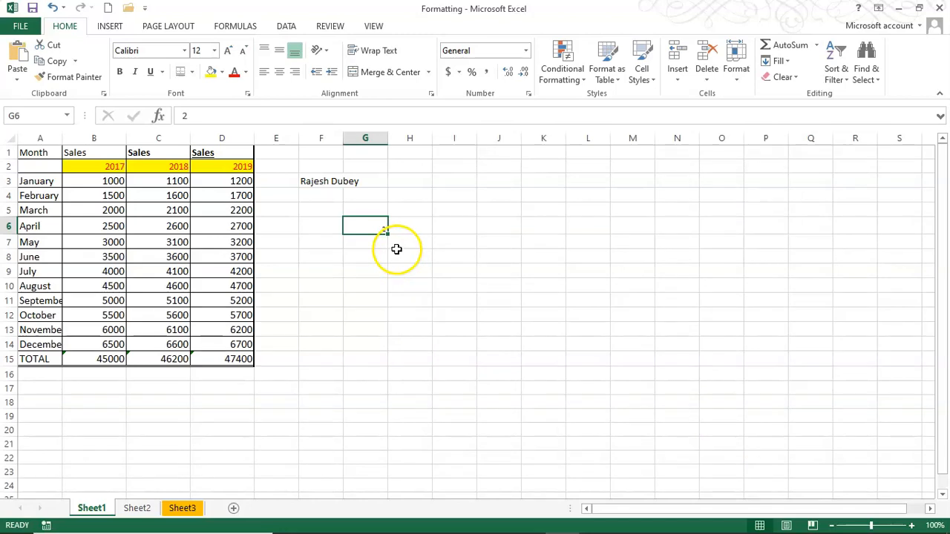
Undo the G6 subscript change, cancel Format Cells, and select cell L12
click(54, 7)
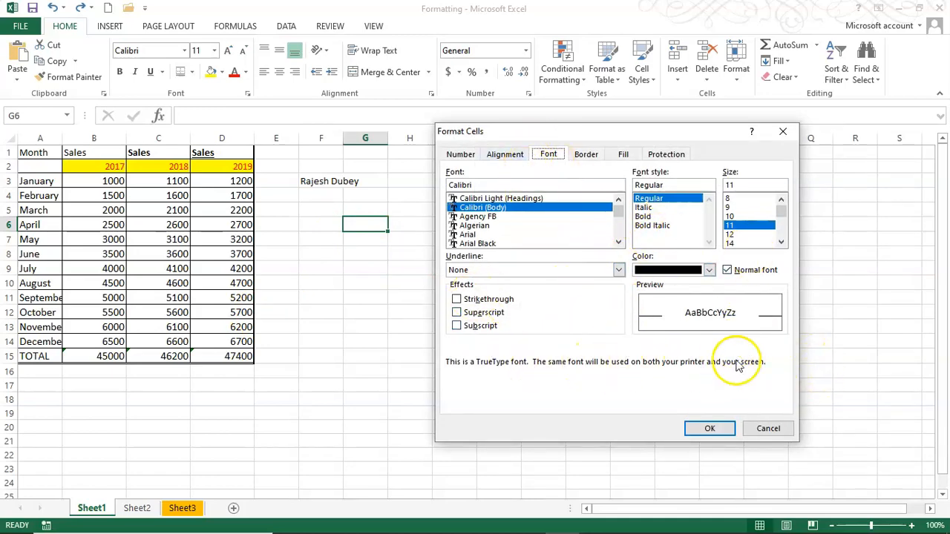
click(768, 429)
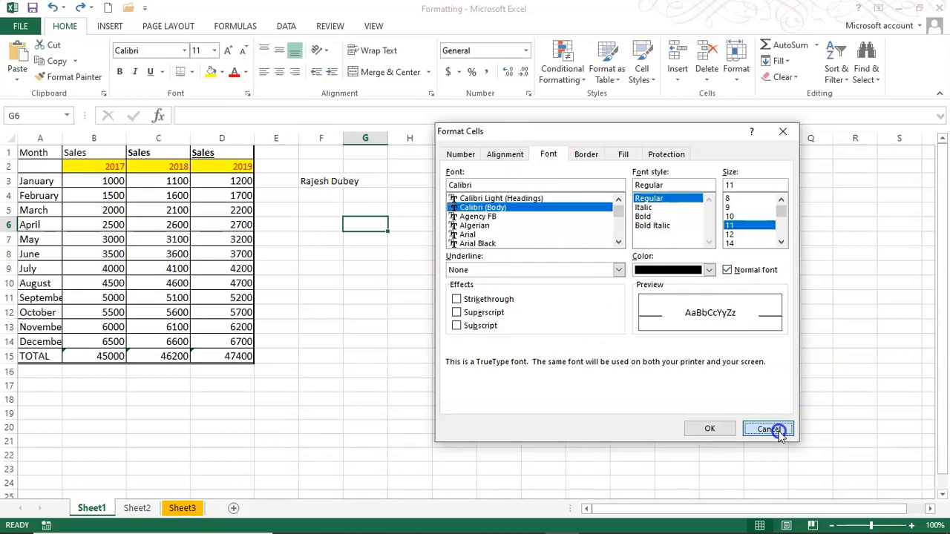
click(588, 310)
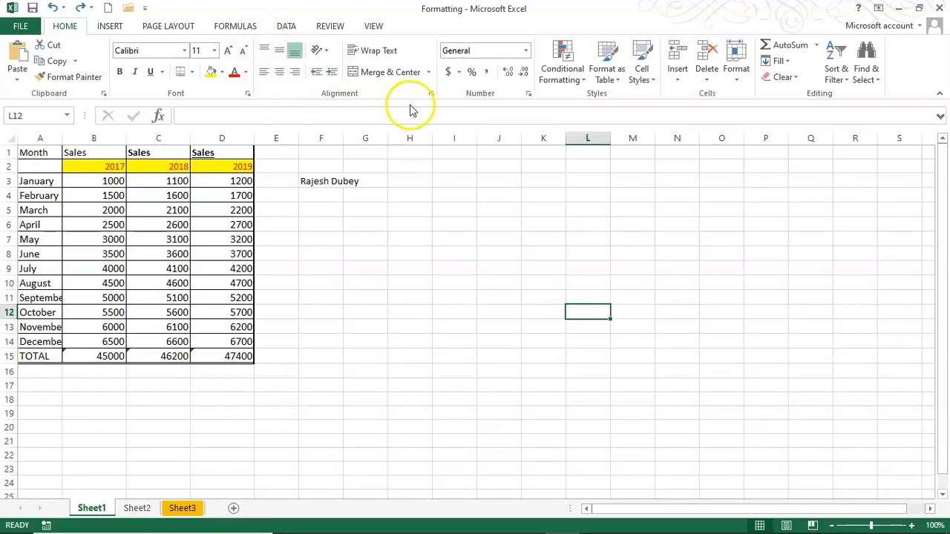
Left-align the name in F3 and widen column F to fit it
click(335, 183)
click(269, 72)
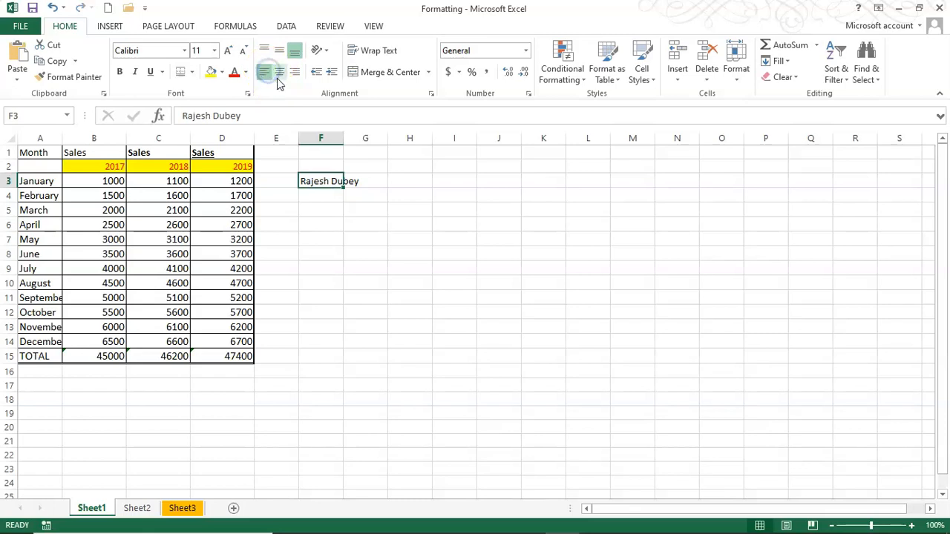
click(404, 169)
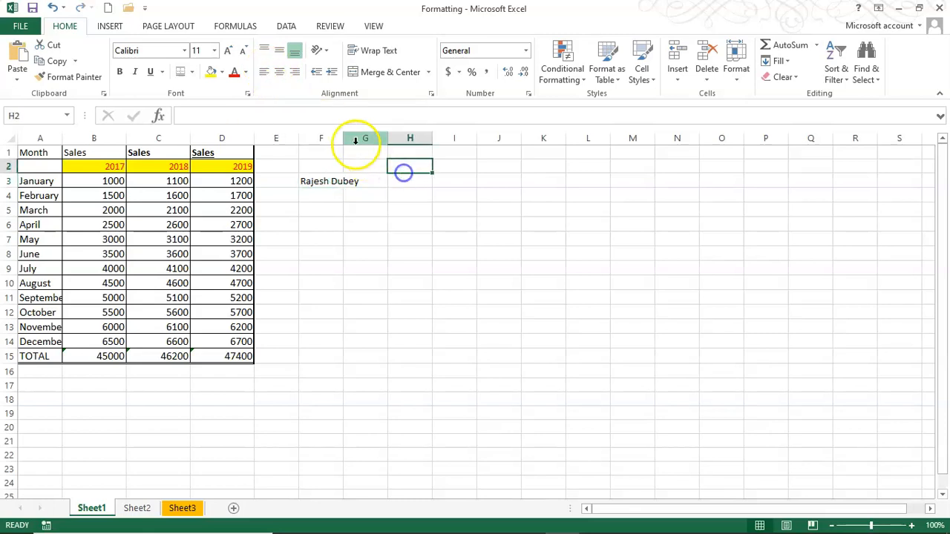
drag(348, 138, 461, 139)
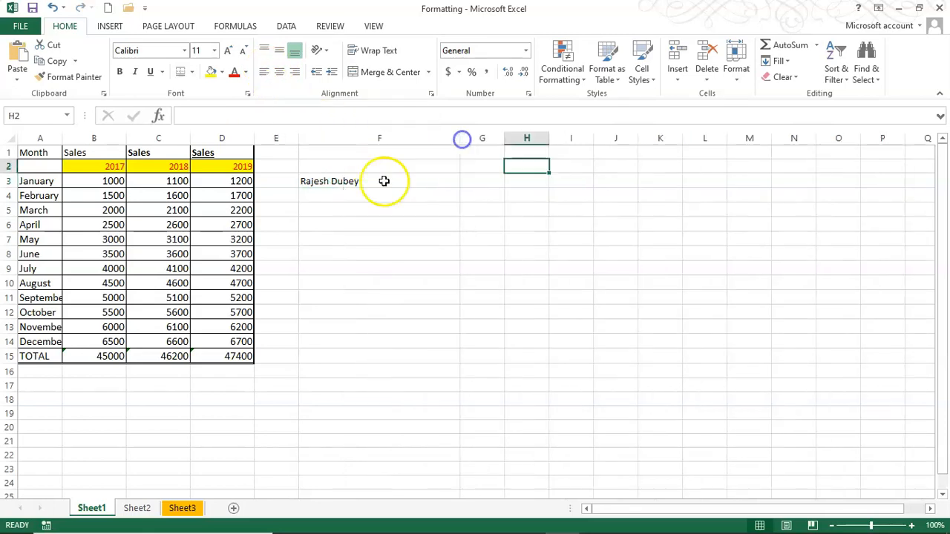
Try center, right, left, indent and outdent on F3, ending flush left with no indent
click(324, 182)
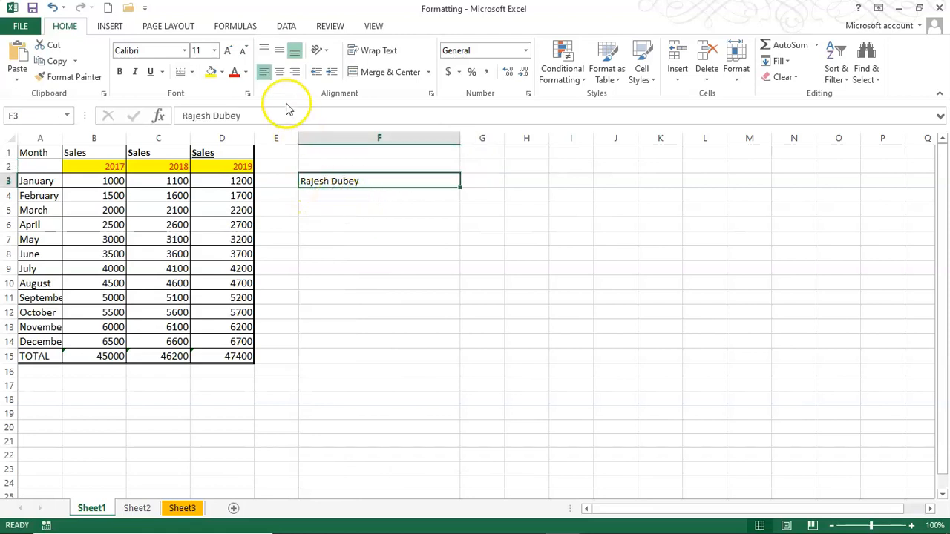
click(281, 73)
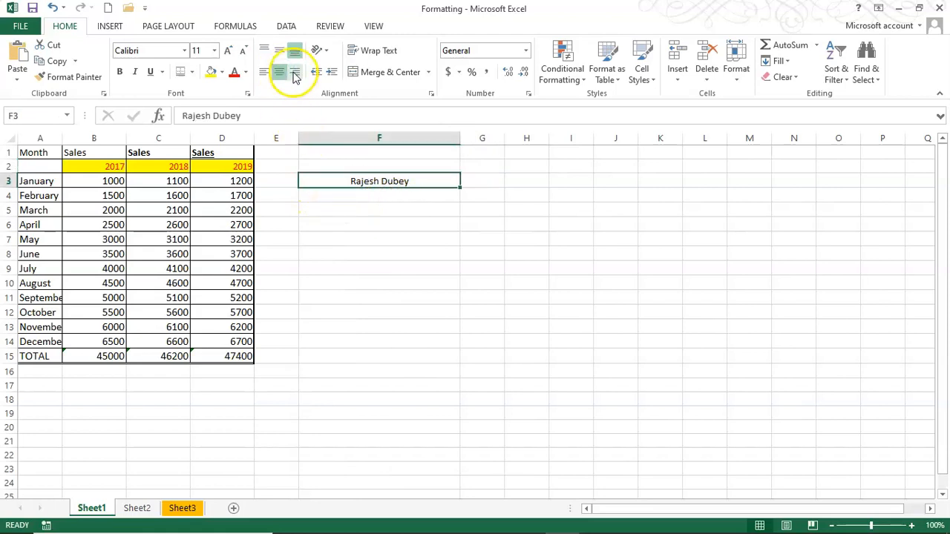
click(295, 73)
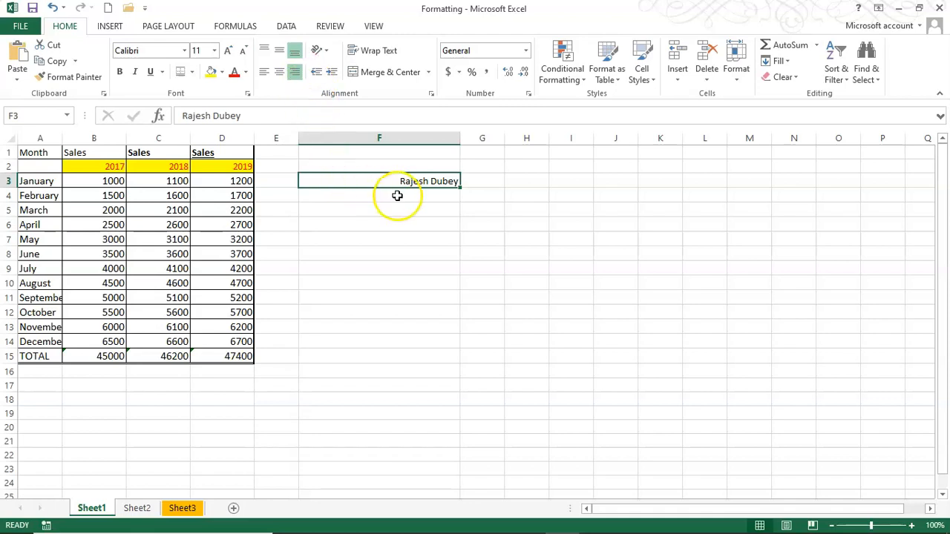
click(265, 74)
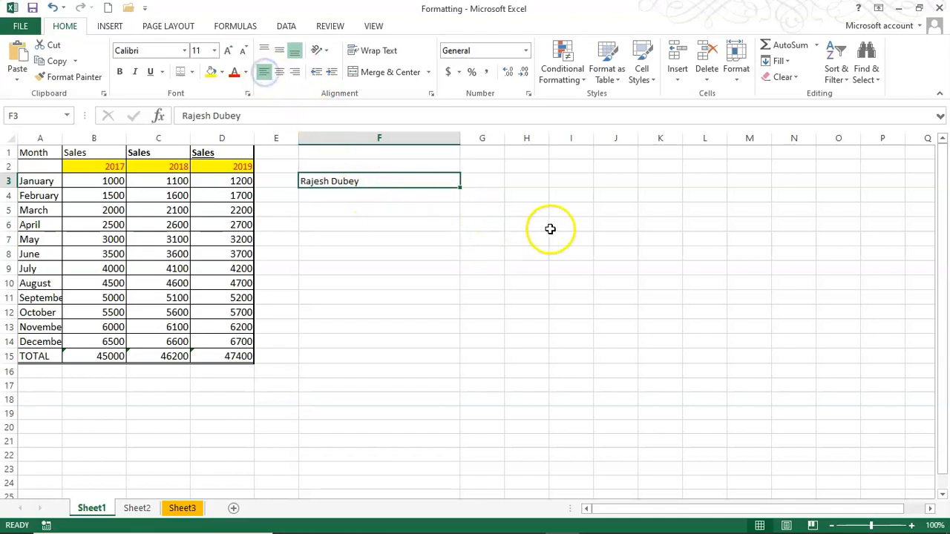
click(333, 74)
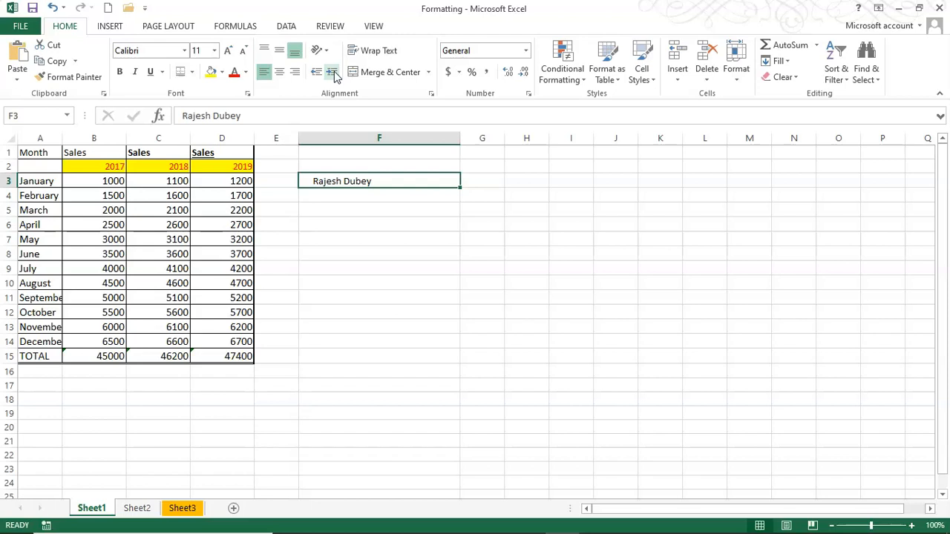
click(314, 74)
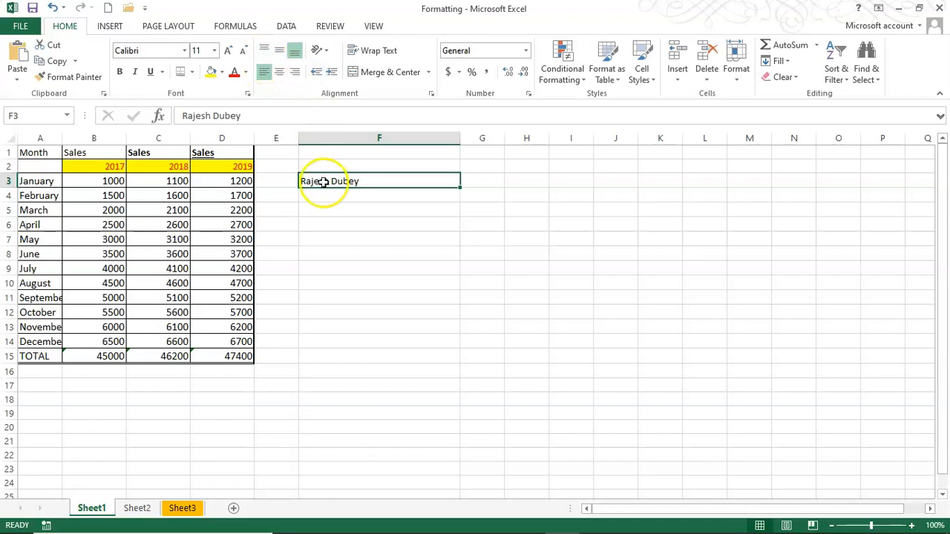
Make row 3 about 59.25 tall and top-align the name in F3 after trying middle
drag(11, 188, 14, 228)
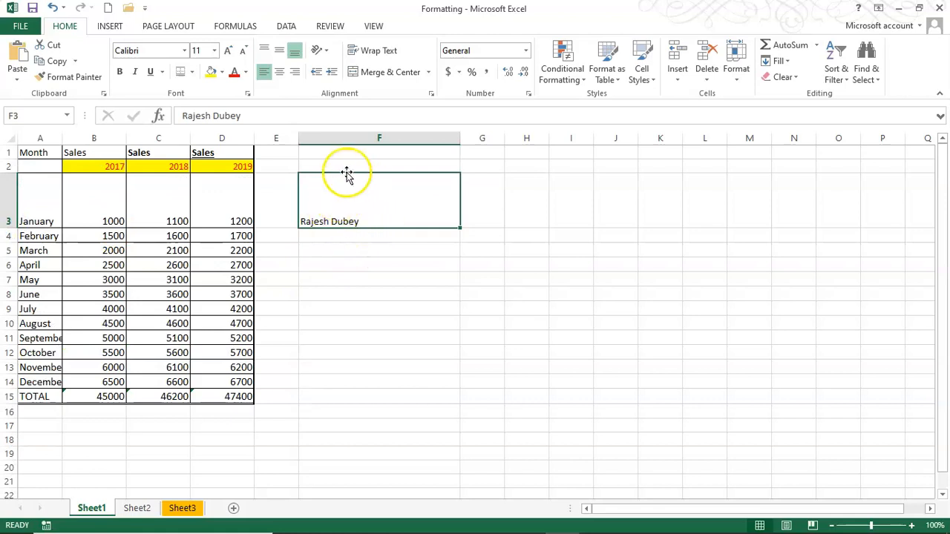
click(282, 51)
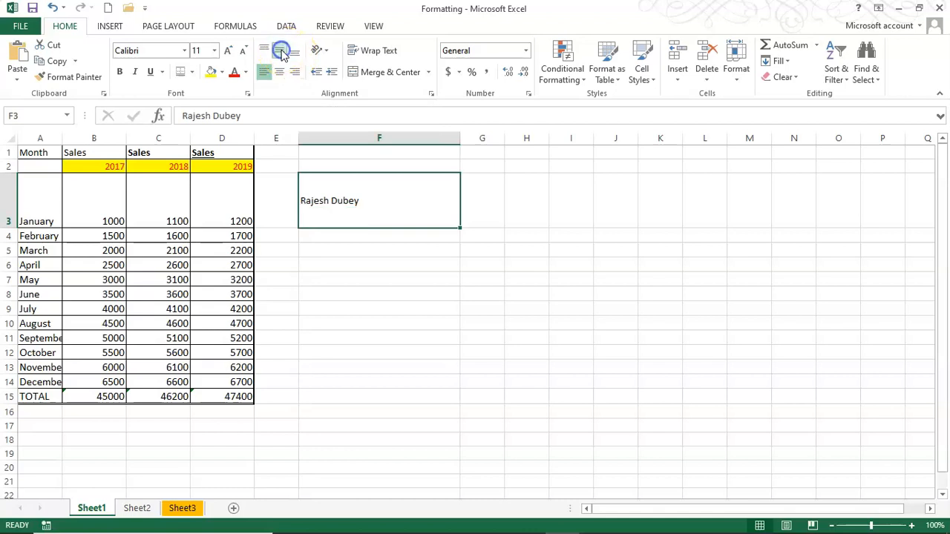
click(265, 51)
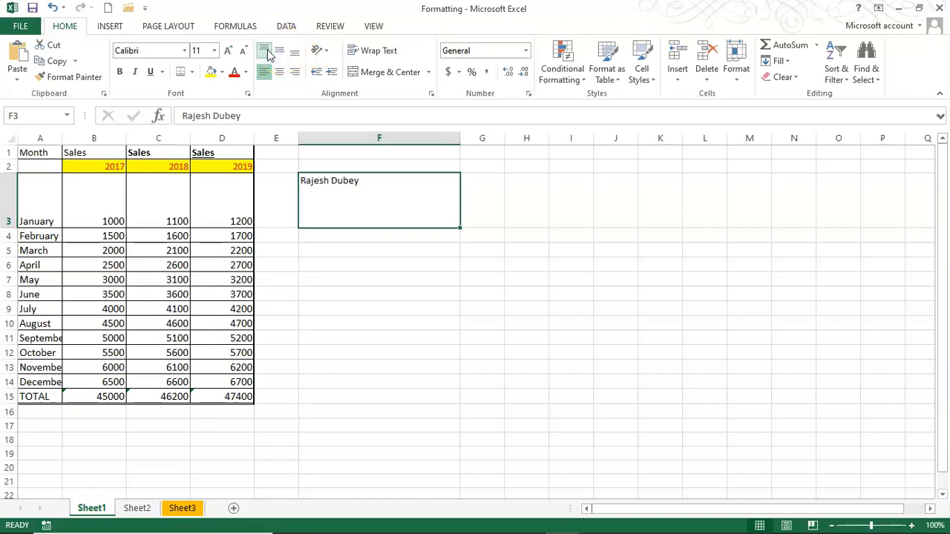
Rotate the name in F3 Angle Counterclockwise, then Angle Clockwise, then Rotate Text Up
click(327, 58)
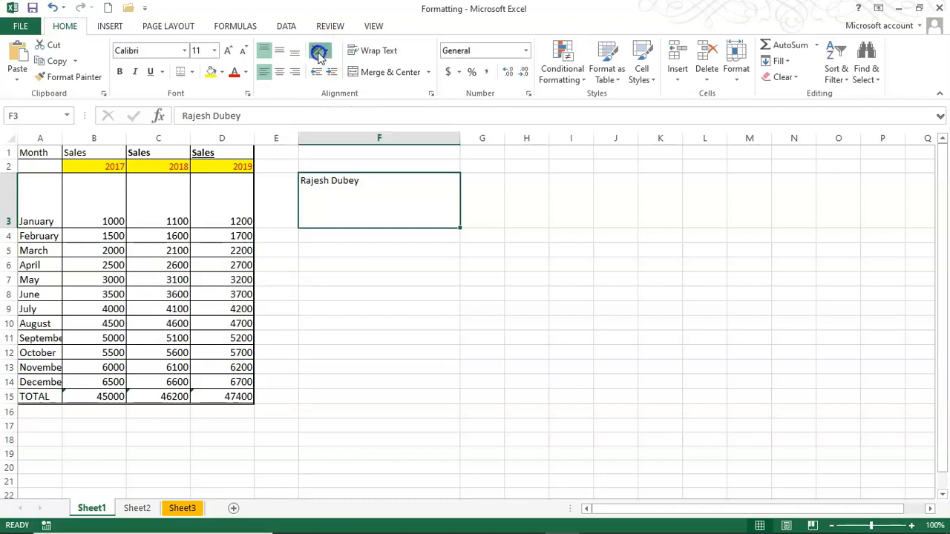
click(340, 77)
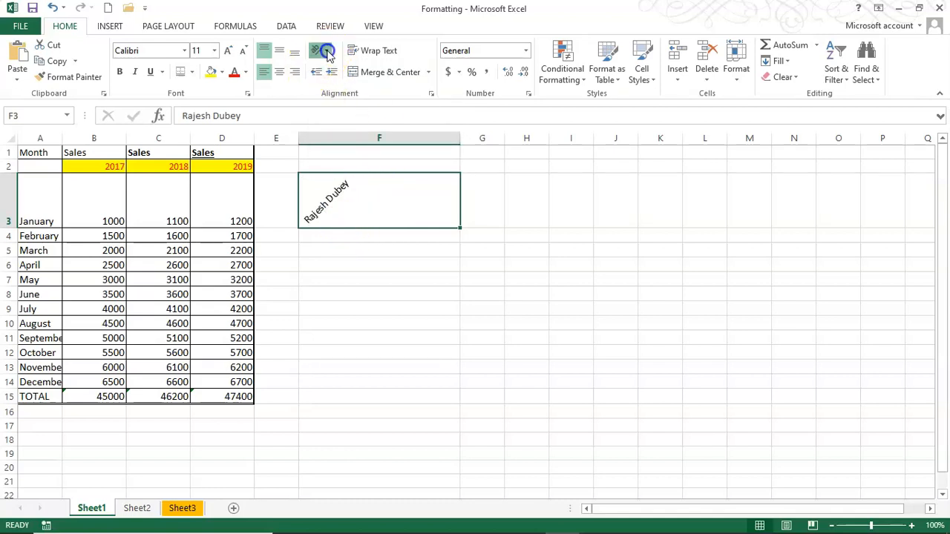
click(329, 56)
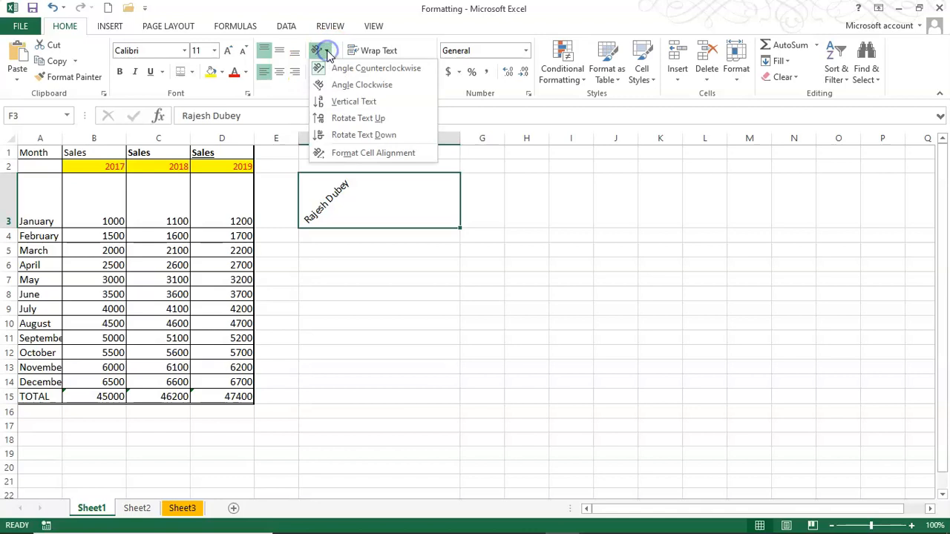
click(344, 87)
click(325, 56)
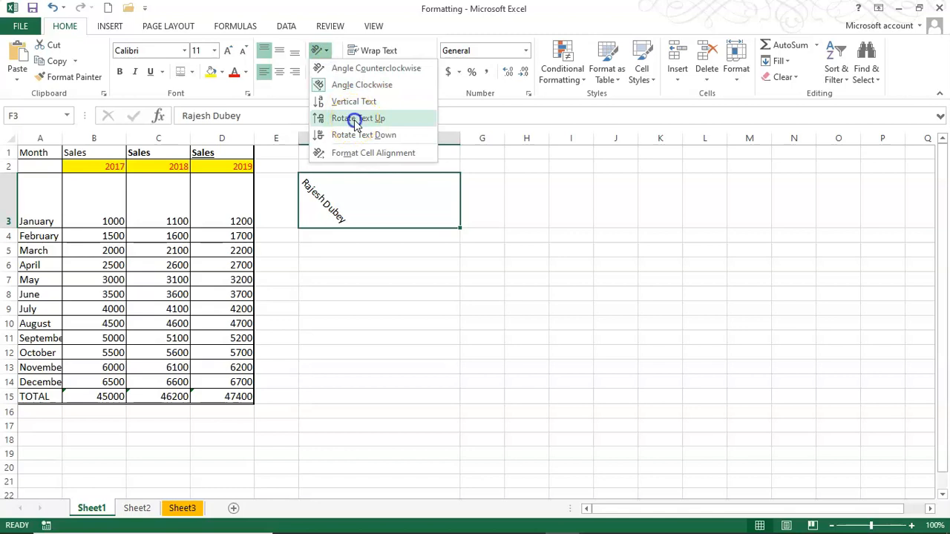
click(356, 121)
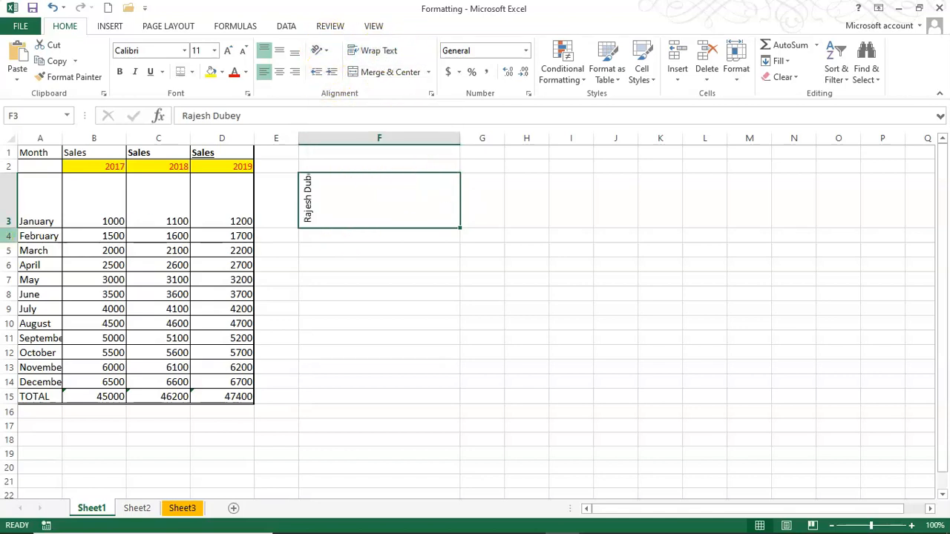
Undo the rotations, vertical alignment changes and row 3 height, then reselect F3
click(53, 8)
click(53, 8)
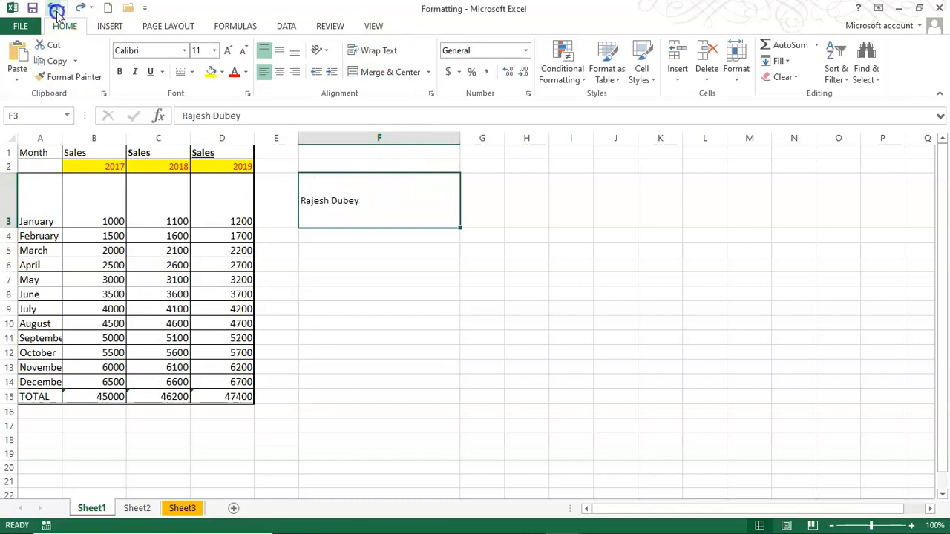
click(55, 8)
click(55, 8)
click(55, 9)
click(375, 203)
click(335, 185)
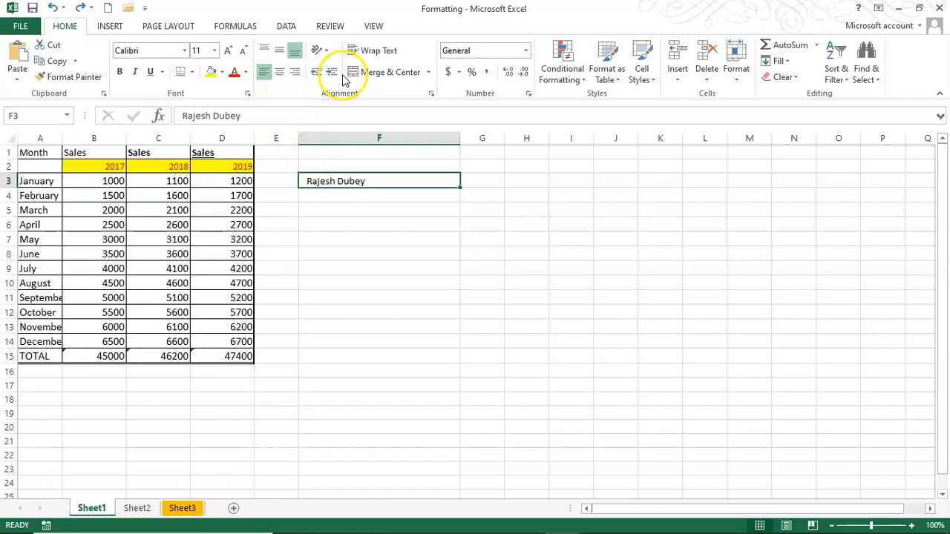
Drag column F back to about 8.71 wide so the name in F3 overflows into G
click(407, 239)
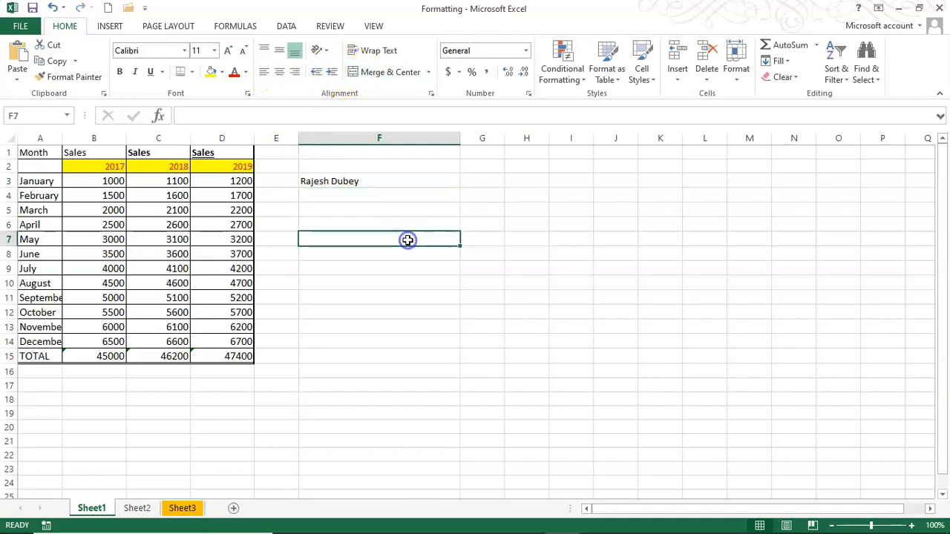
drag(460, 141, 349, 166)
drag(348, 166, 346, 167)
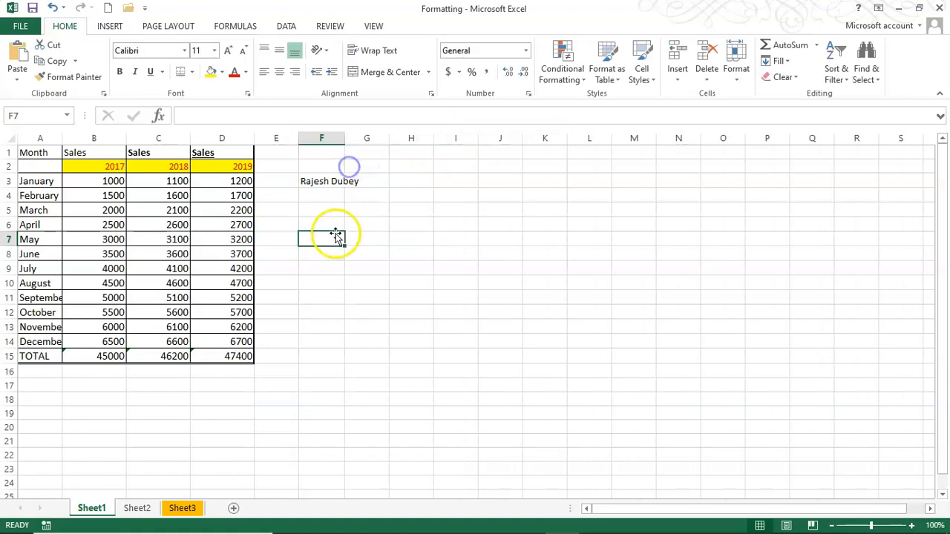
click(329, 181)
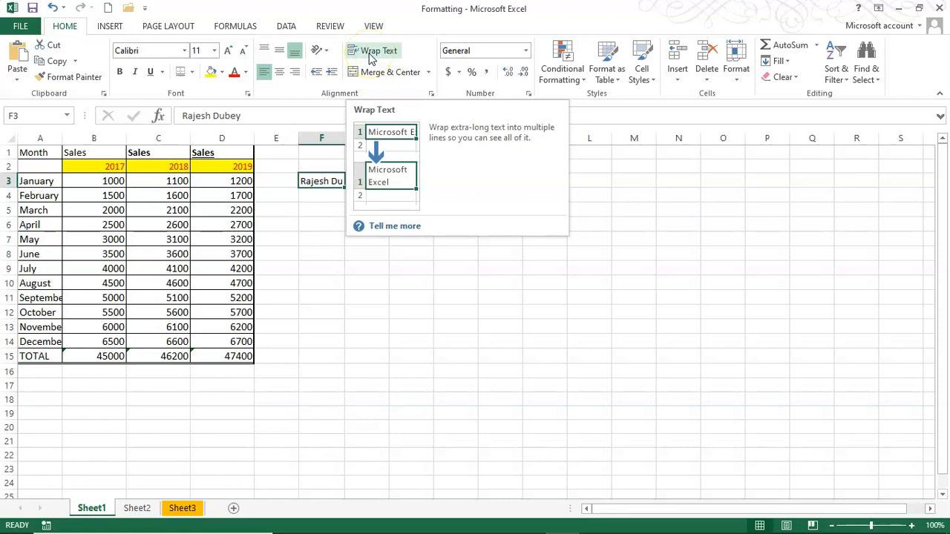
click(435, 272)
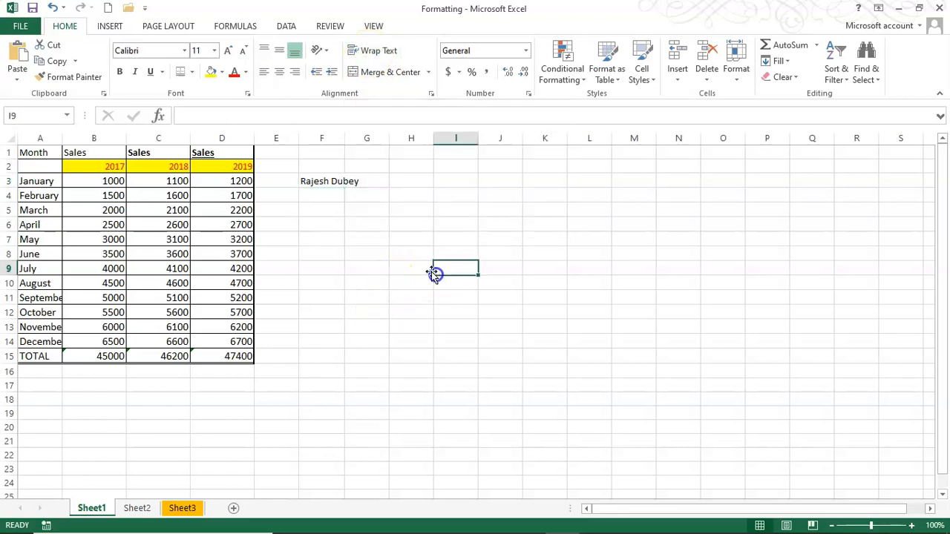
click(323, 181)
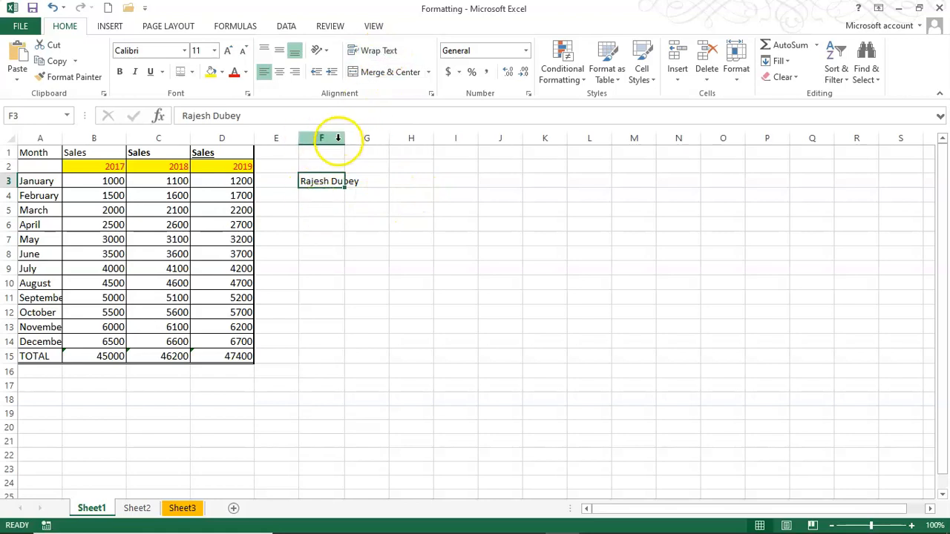
click(377, 58)
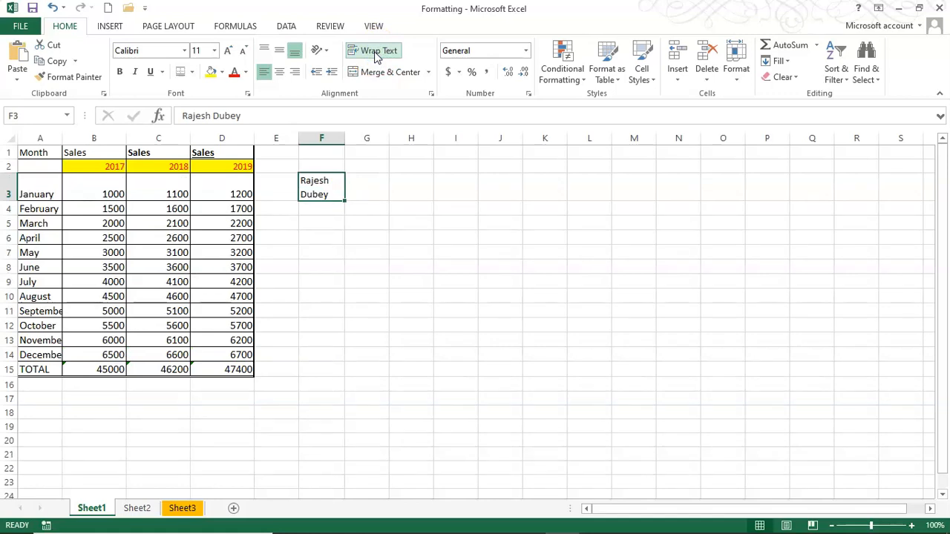
click(377, 57)
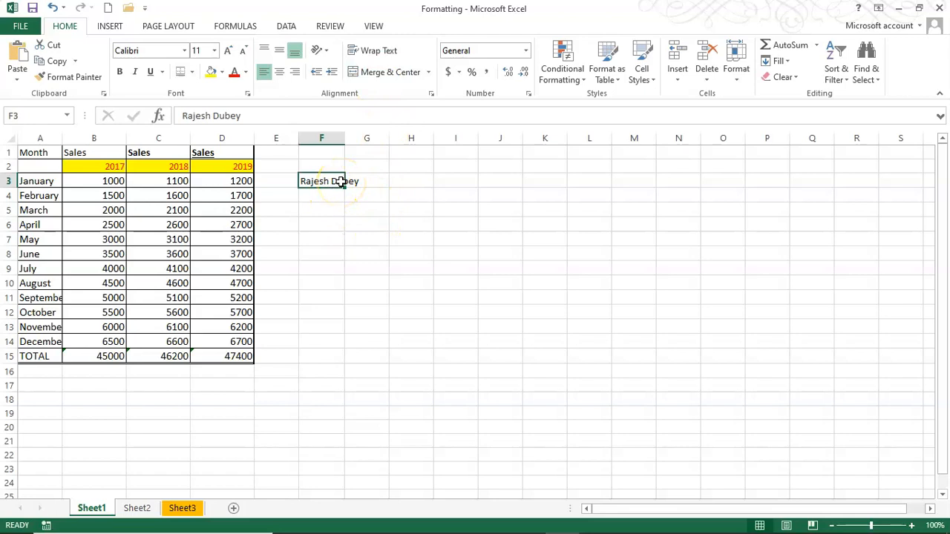
drag(337, 181, 449, 180)
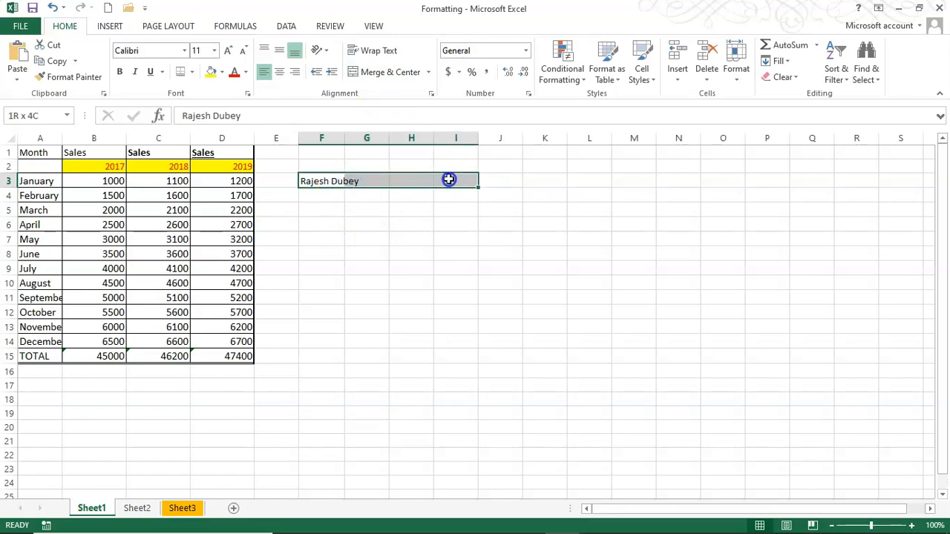
click(372, 72)
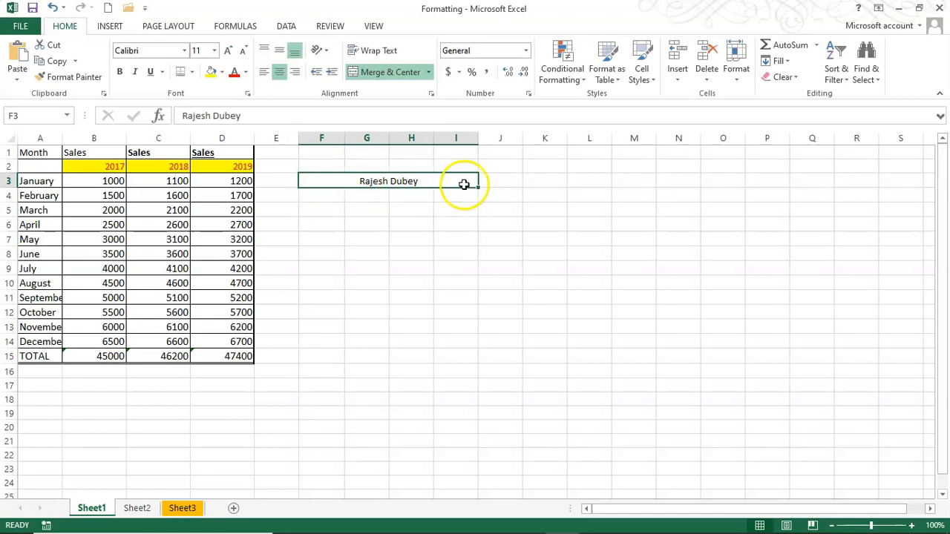
key(ctrl+z)
click(423, 223)
click(363, 160)
key(ctrl+y)
key(ctrl+z)
key(Down)
key(Down)
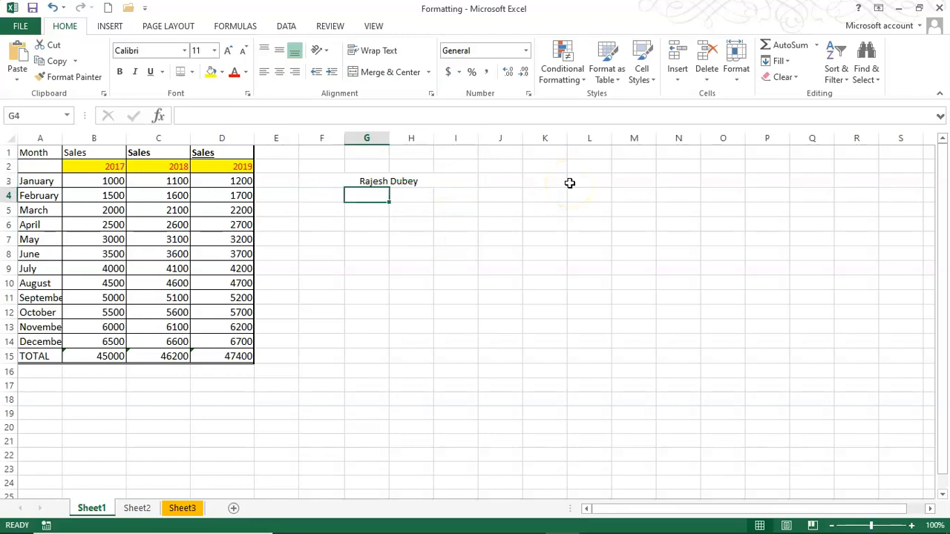
key(ctrl+y)
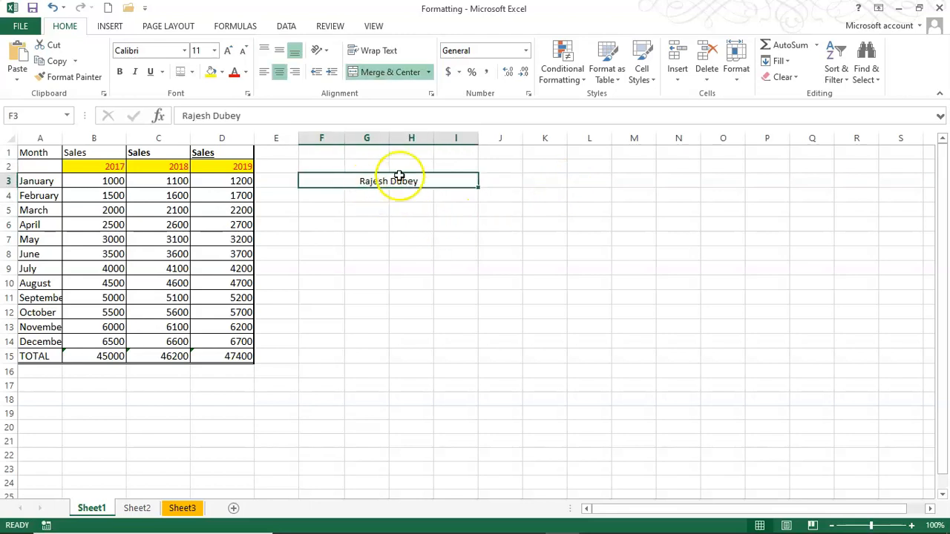
click(385, 73)
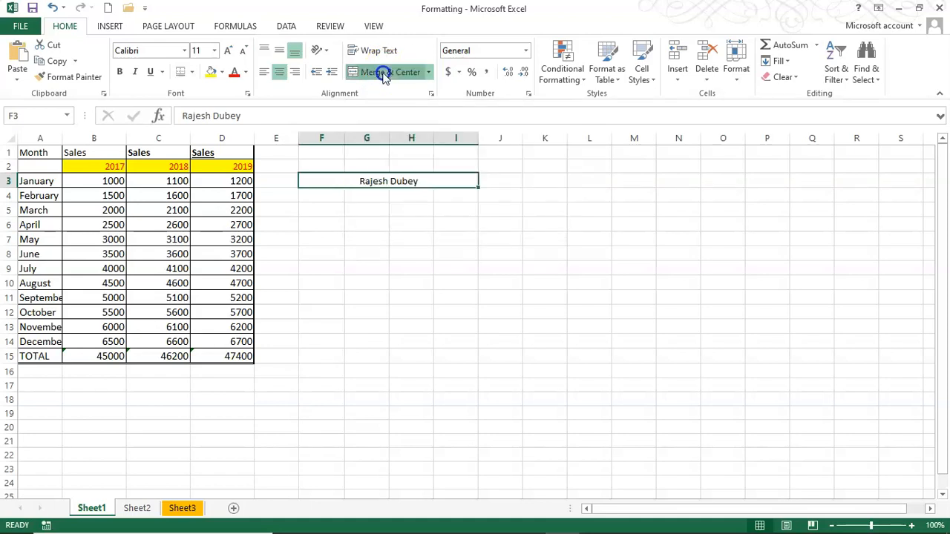
click(327, 185)
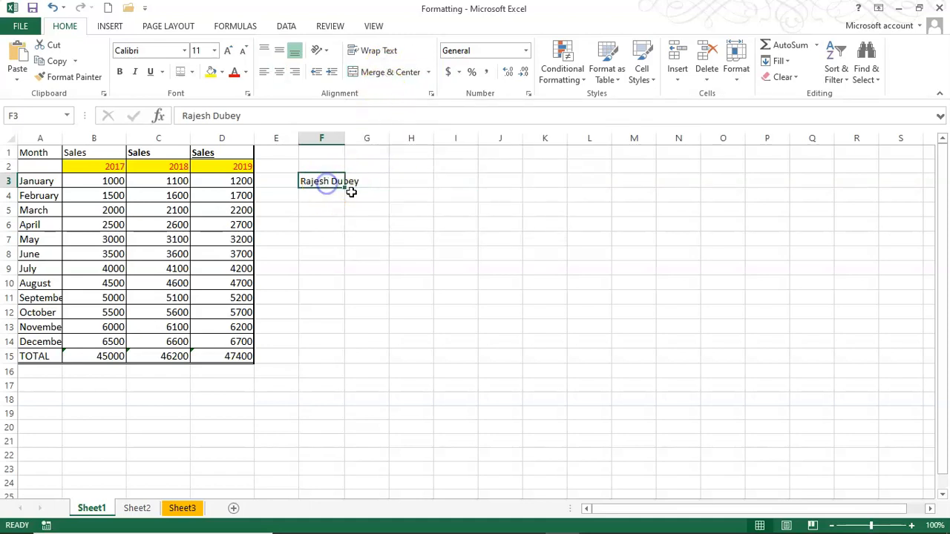
click(412, 209)
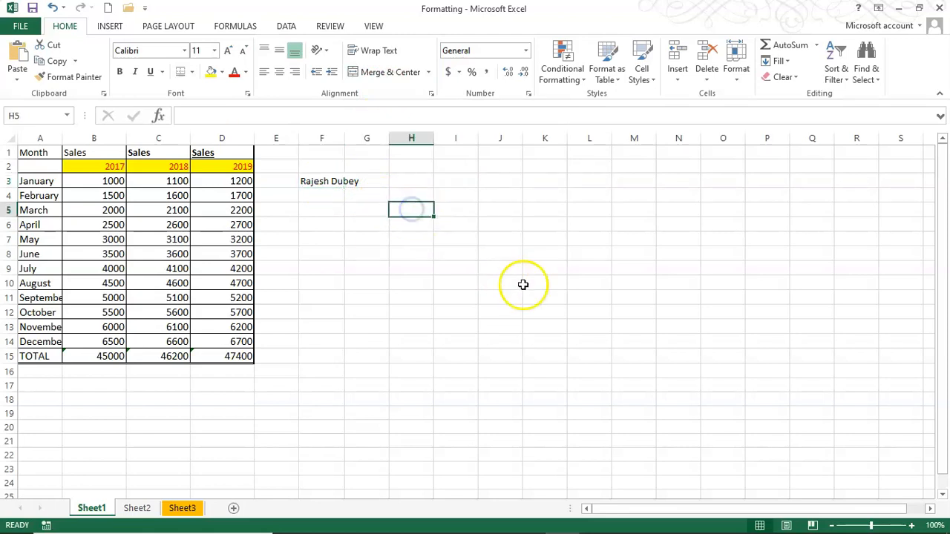
click(308, 184)
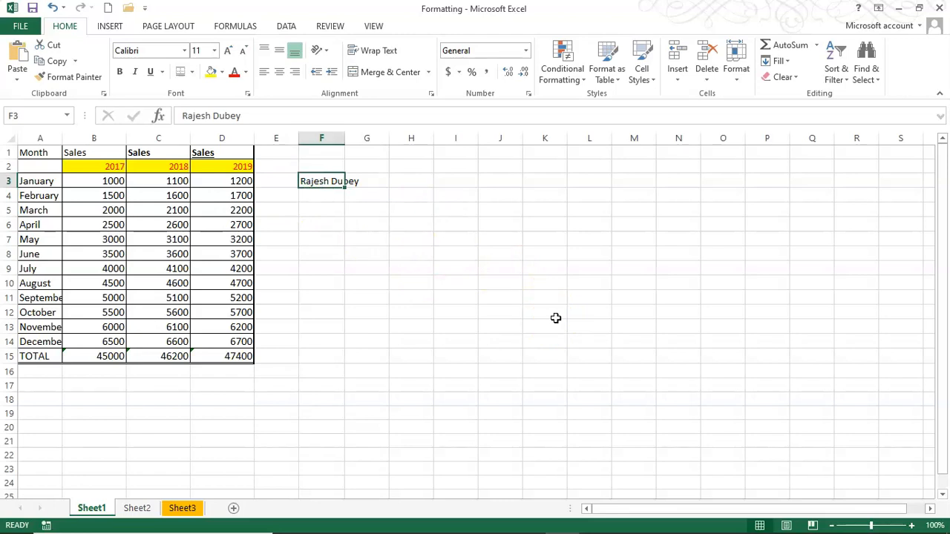
key(ctrl+1)
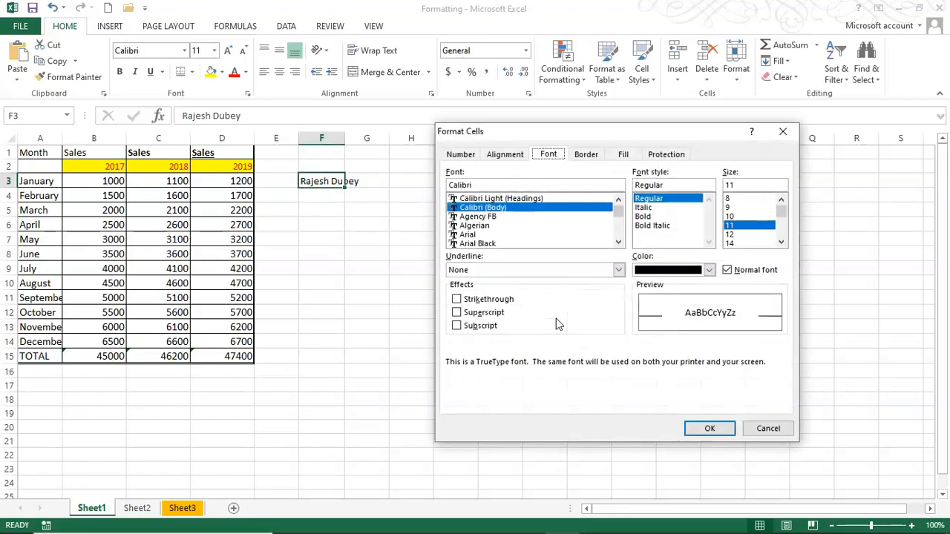
click(506, 155)
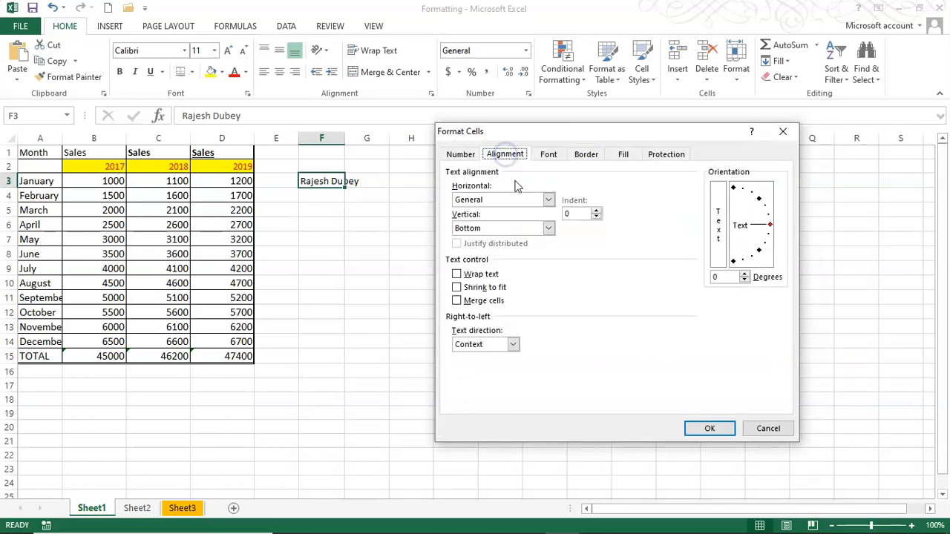
click(550, 202)
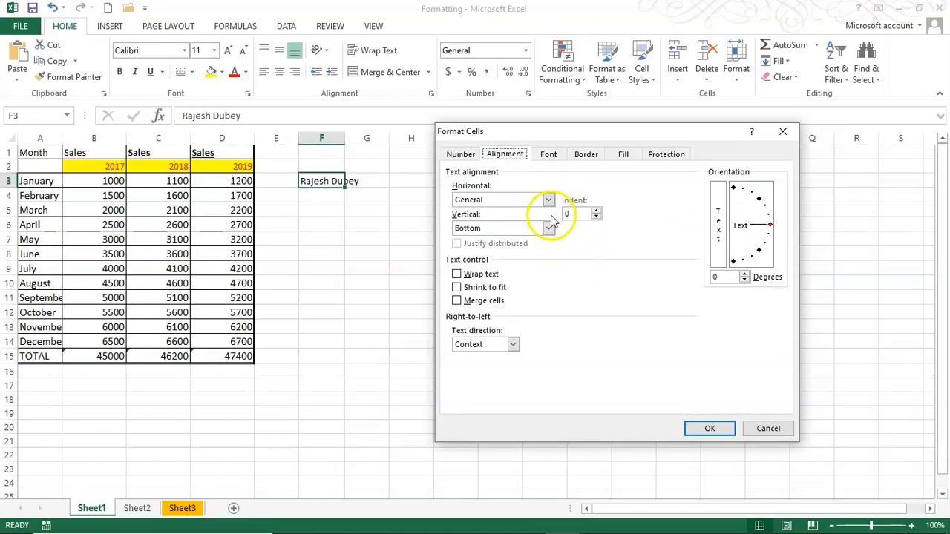
click(766, 216)
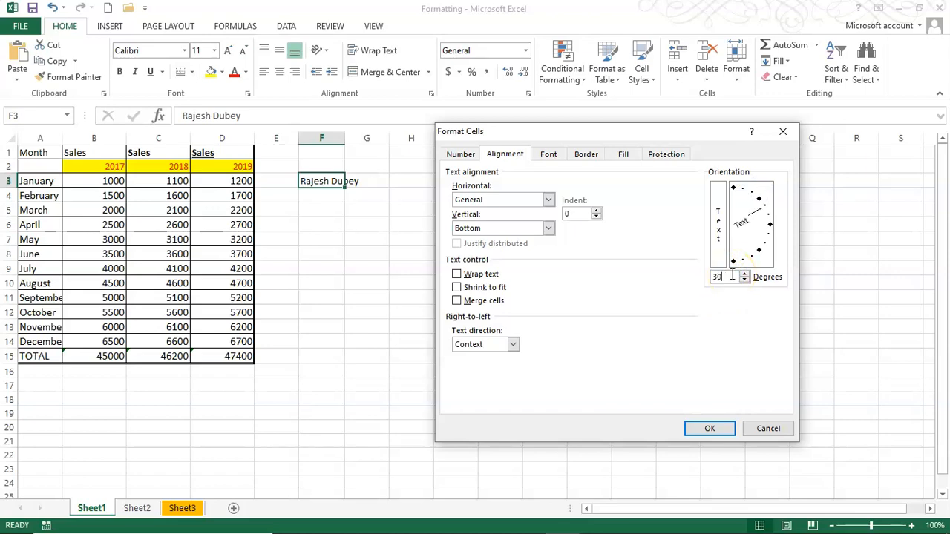
key(Return)
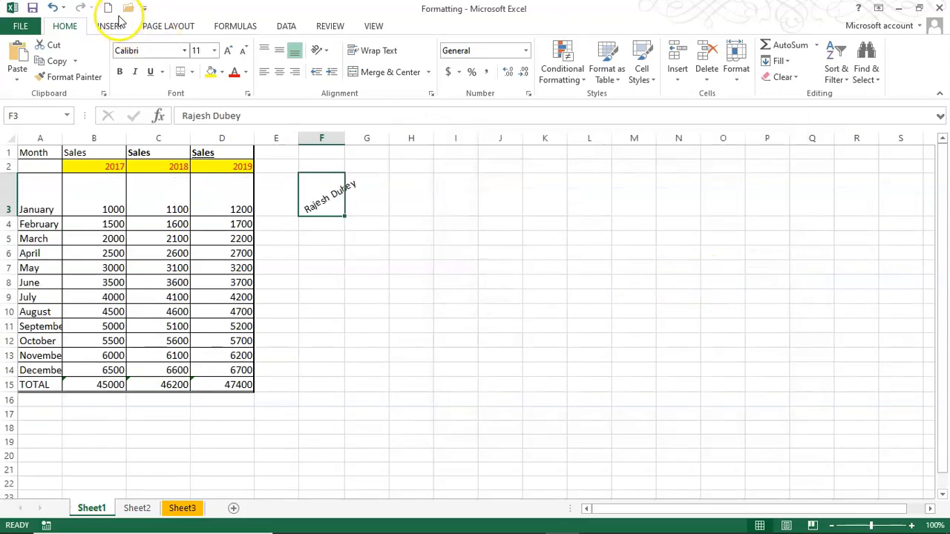
click(53, 9)
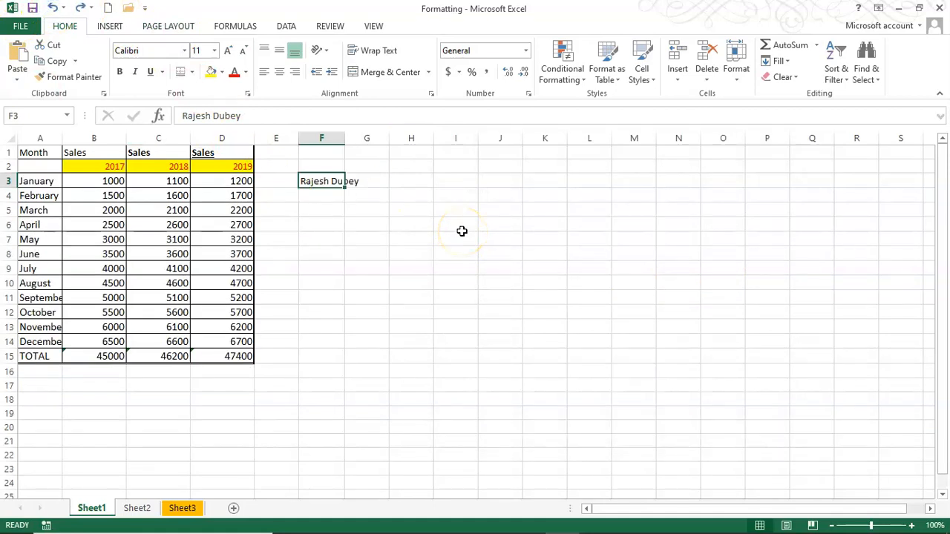
key(ctrl+1)
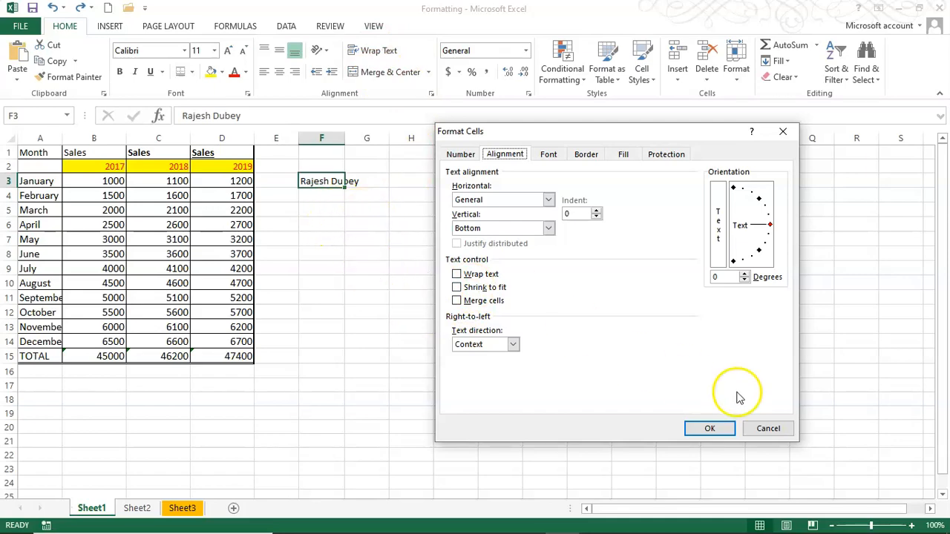
click(764, 429)
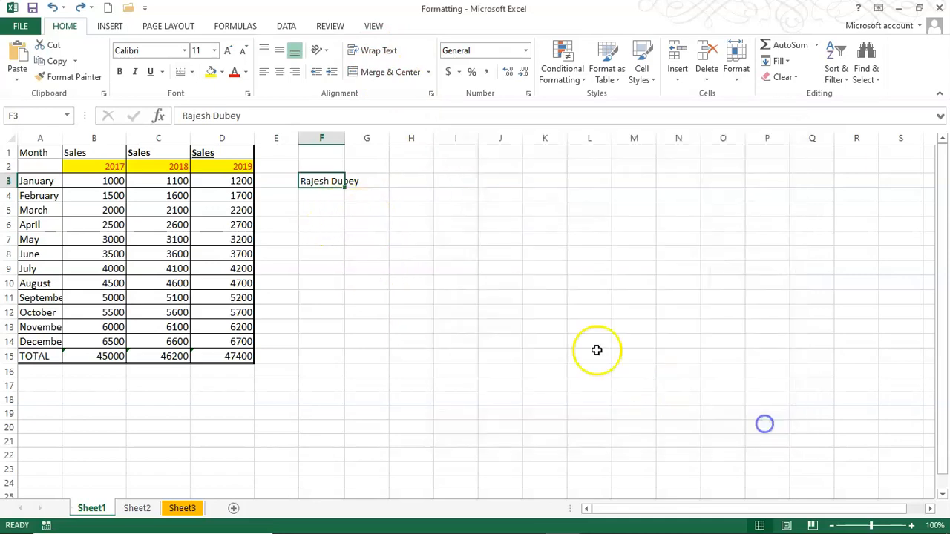
click(371, 50)
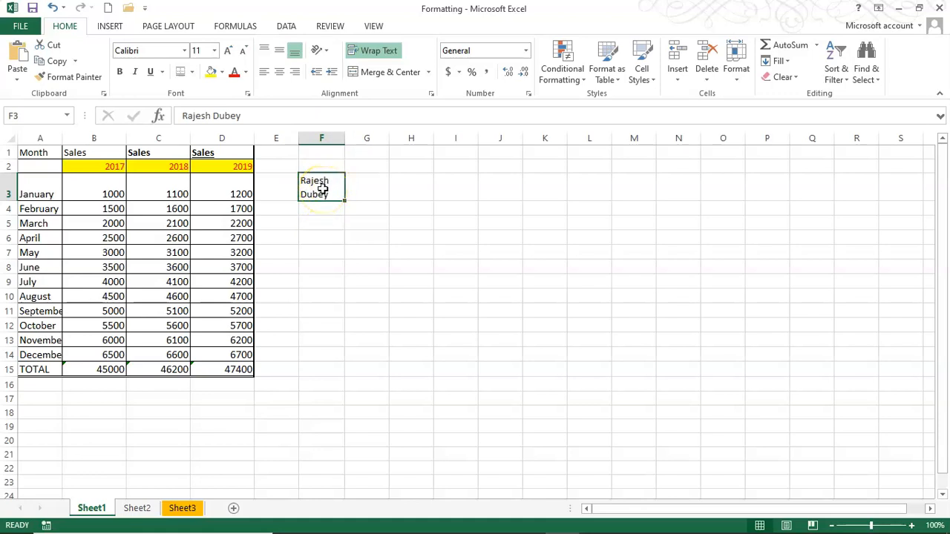
click(53, 7)
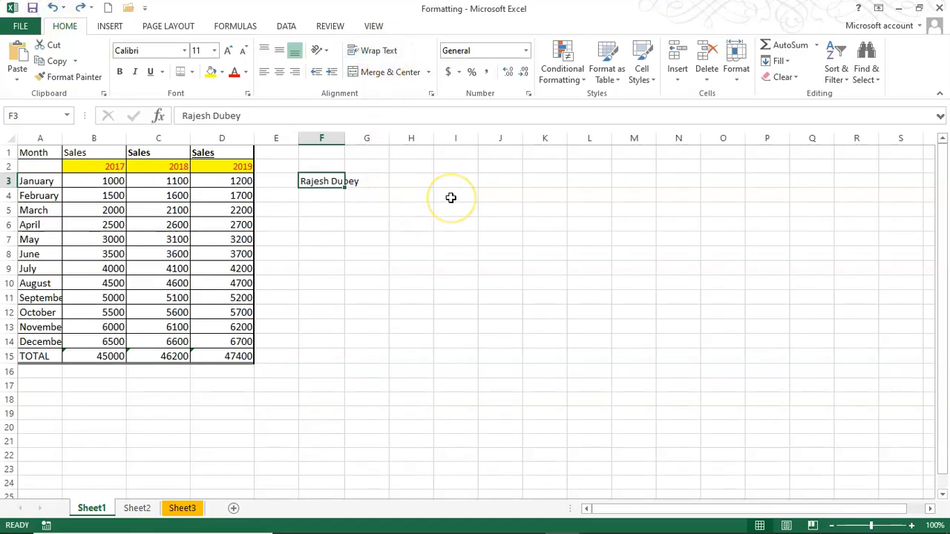
Turn on Shrink to fit for F3, then collapse and restore the ribbon
key(ctrl+1)
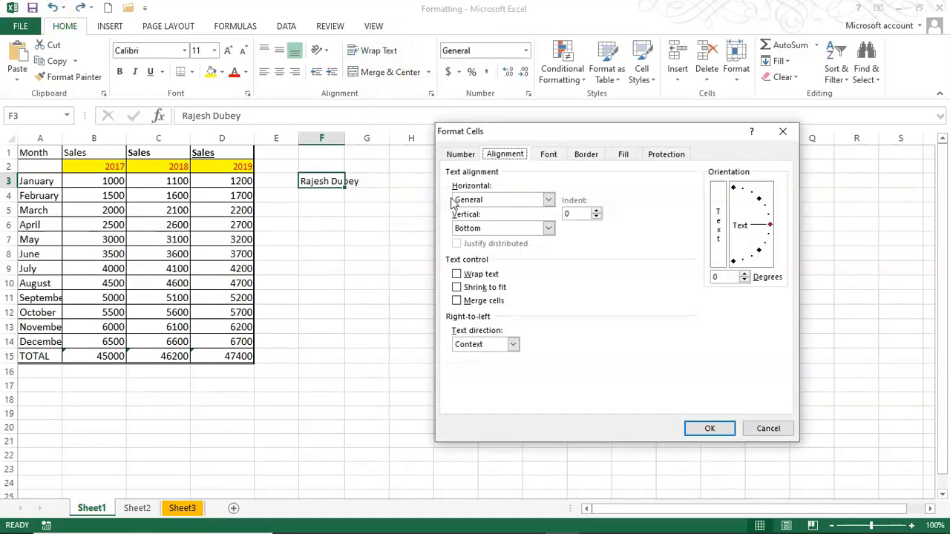
click(457, 289)
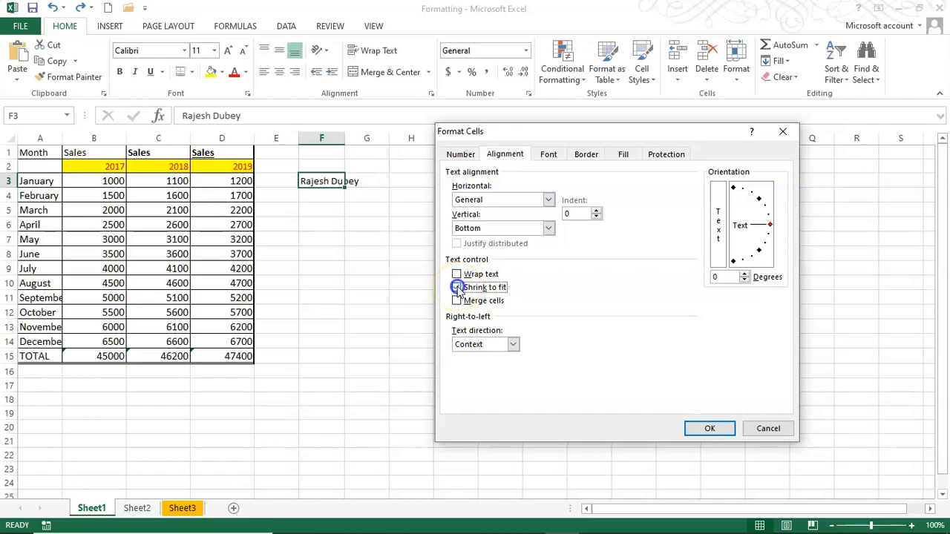
click(710, 430)
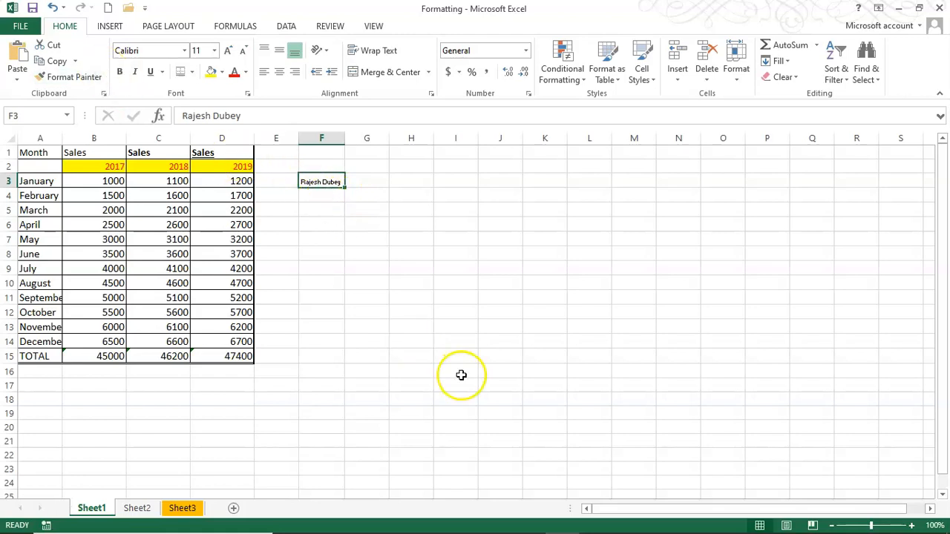
key(ctrl+F1)
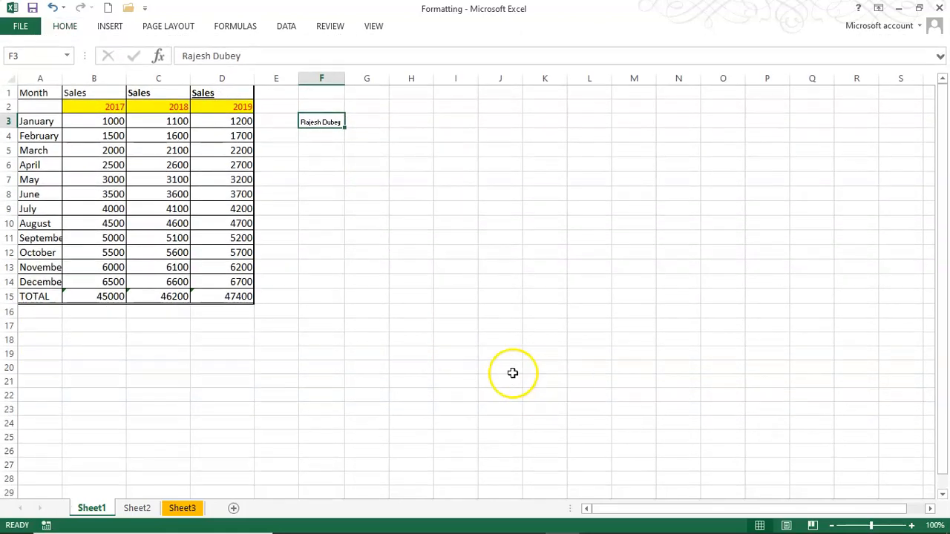
key(ctrl+F1)
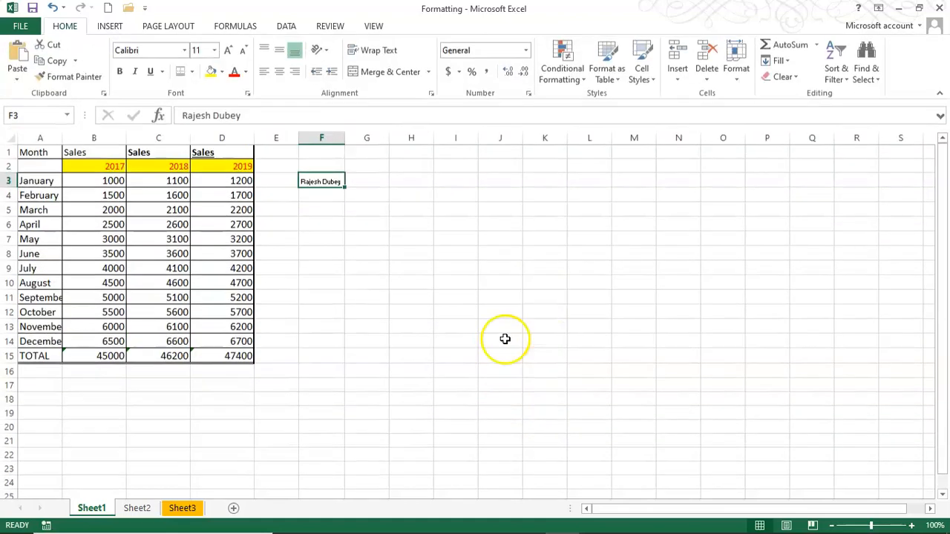
Clear Shrink to fit for F3 and reopen its Alignment settings
key(ctrl+1)
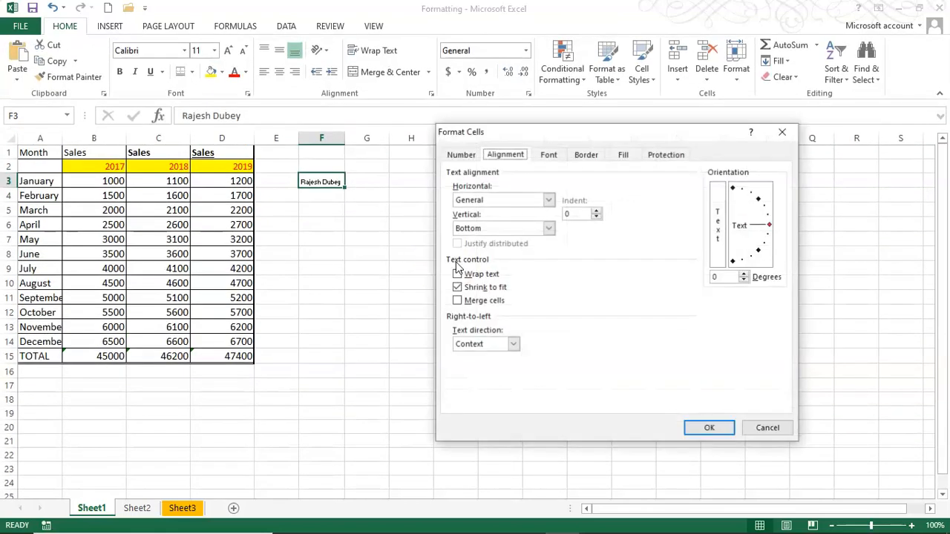
click(456, 288)
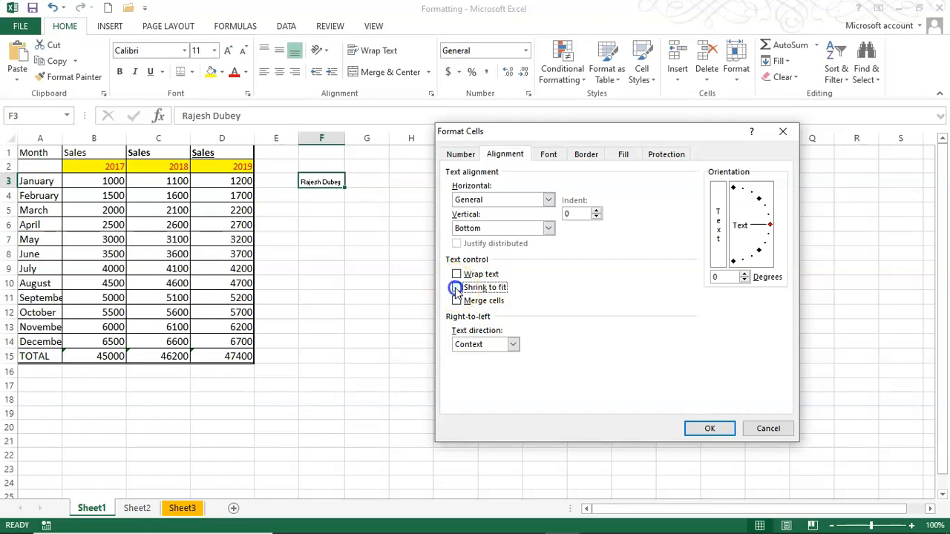
click(709, 428)
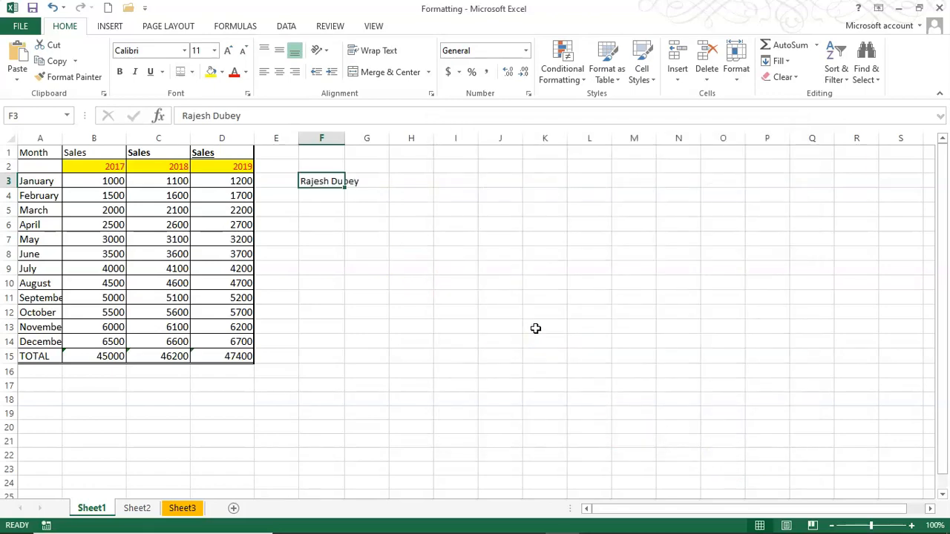
key(ctrl+1)
click(615, 361)
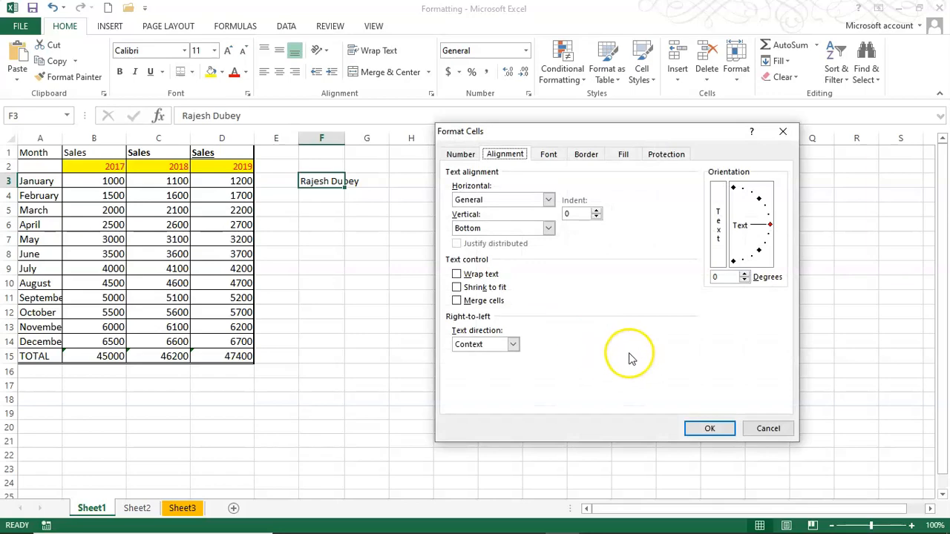
Review the Vertical and Horizontal alignment lists, keeping Bottom, and cancel without changes
click(550, 229)
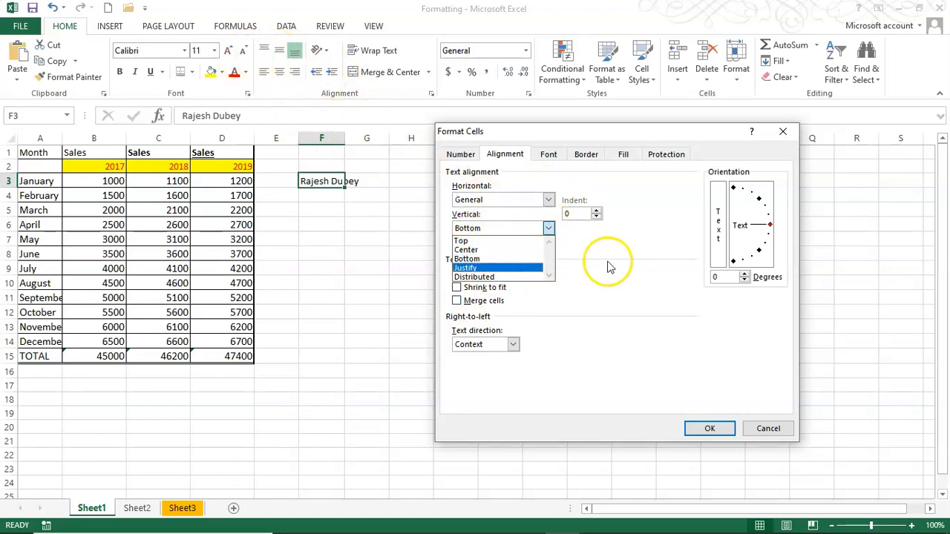
click(547, 228)
click(548, 200)
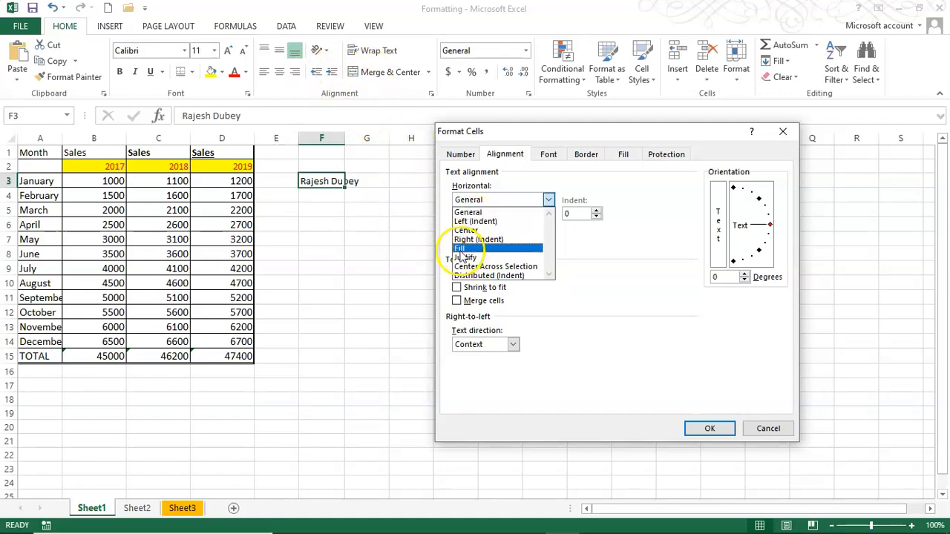
click(766, 430)
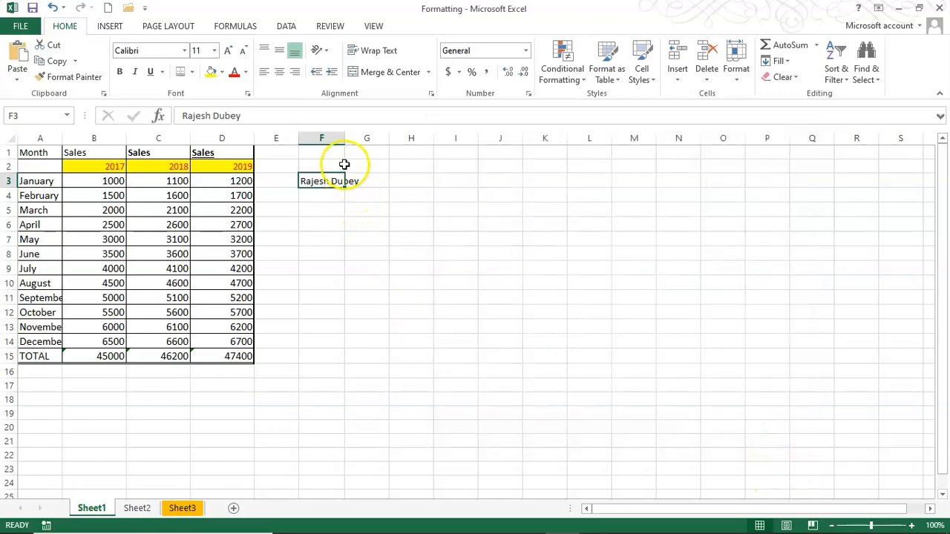
Widen column F to 46.14, then try Fill horizontal alignment on F3 and undo it
drag(345, 138, 527, 144)
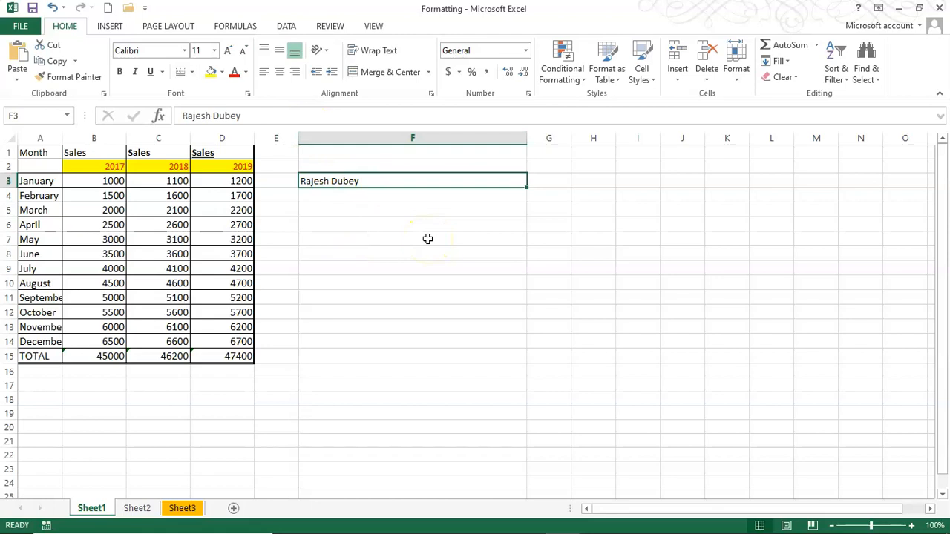
key(ctrl+1)
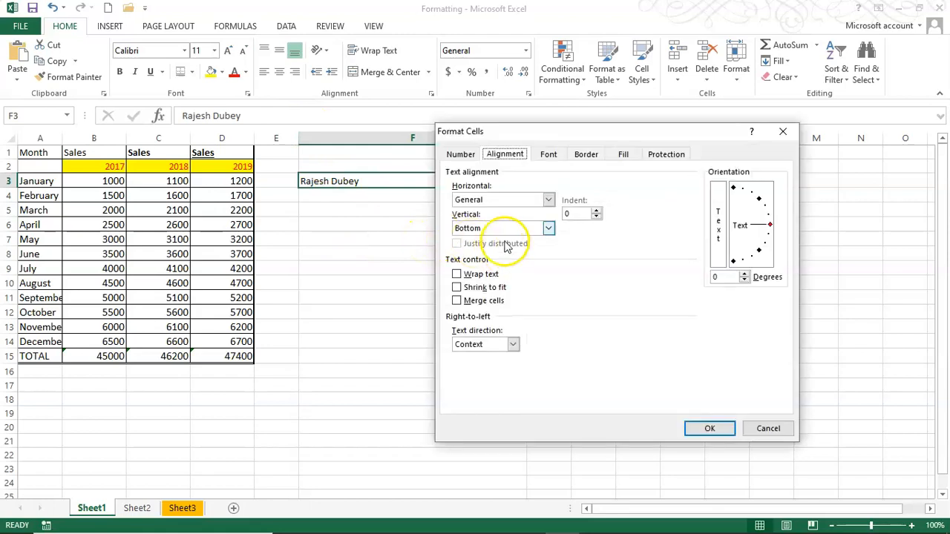
click(518, 201)
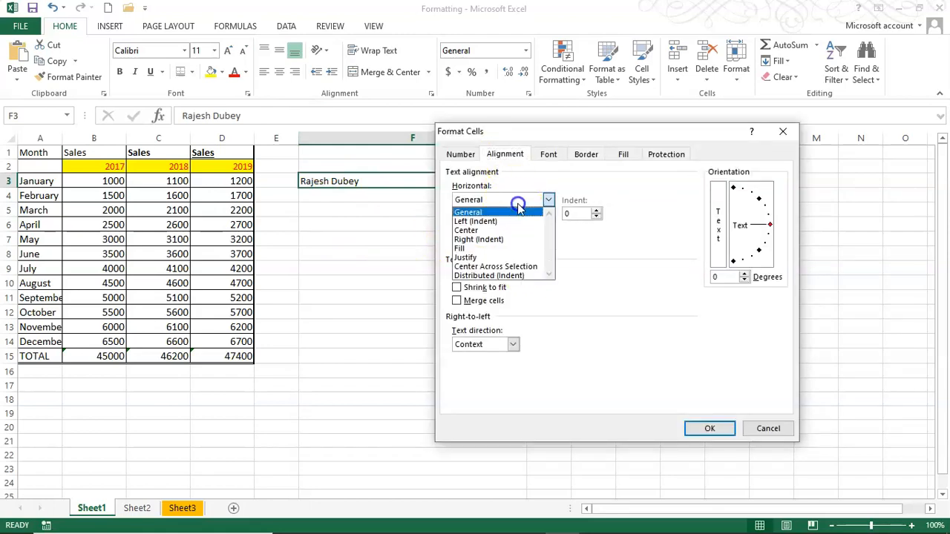
click(494, 249)
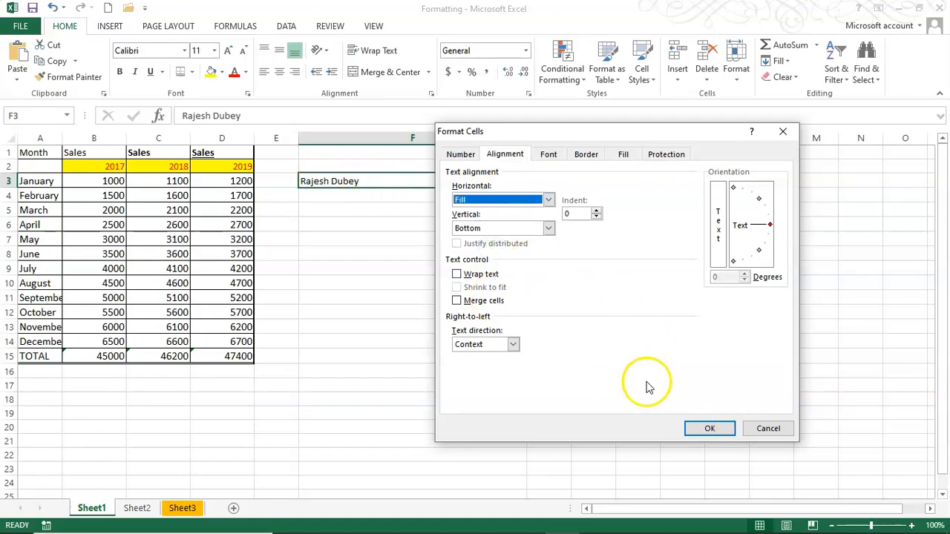
click(710, 428)
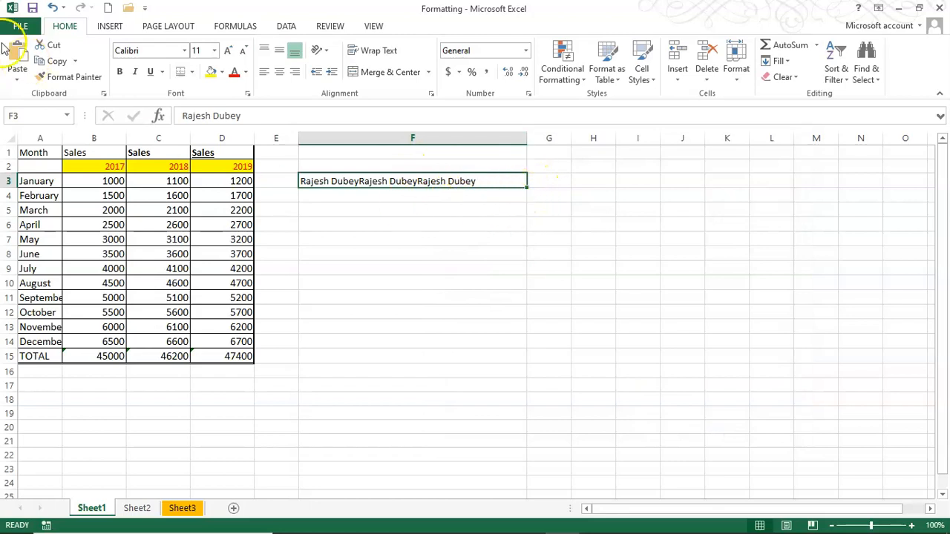
click(53, 7)
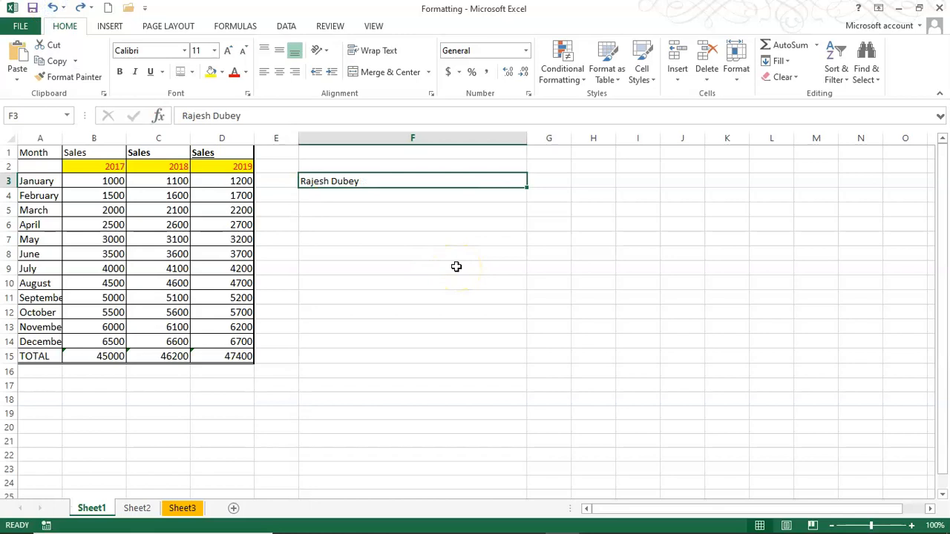
Review F3's horizontal alignment options again and cancel without changes
key(ctrl+1)
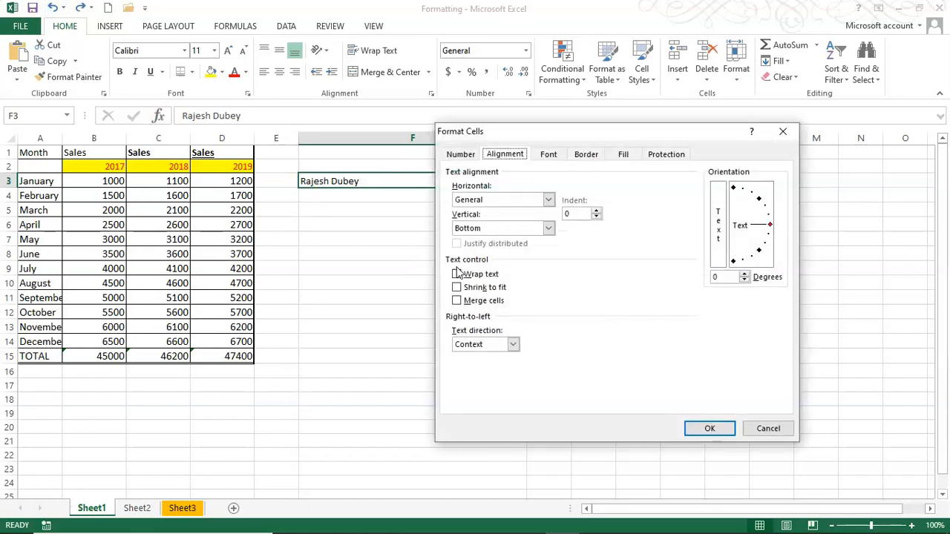
click(481, 200)
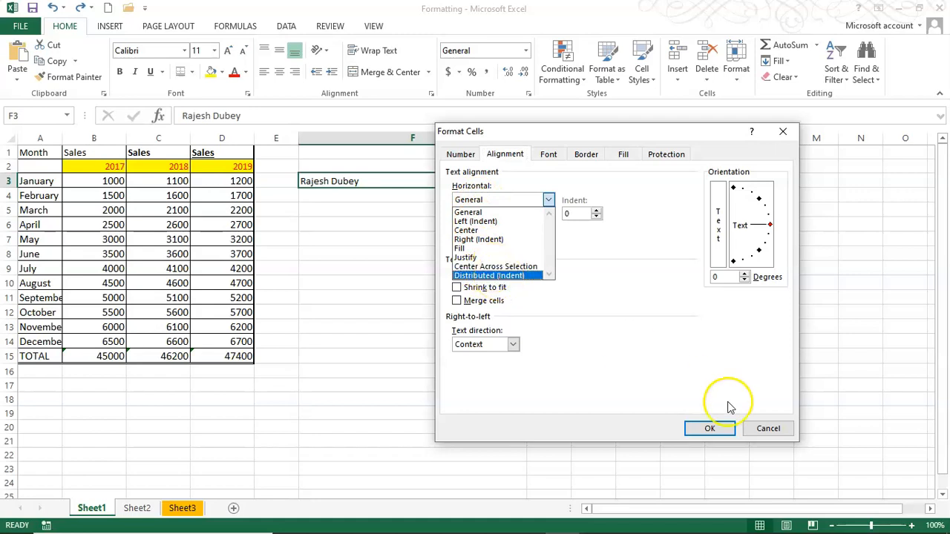
click(771, 430)
click(567, 312)
drag(526, 136, 528, 137)
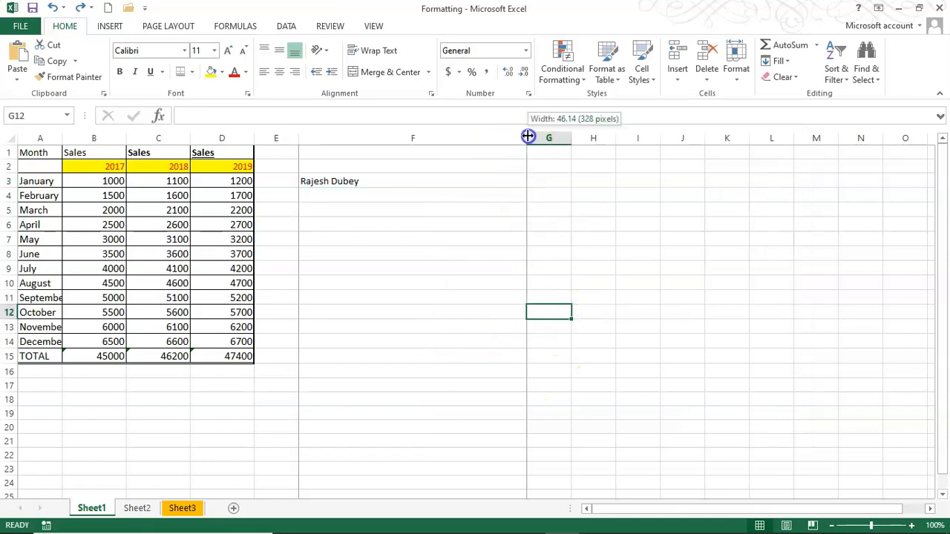
Narrow column F to standard width and Merge & Center F3:I3
drag(374, 161, 345, 141)
drag(329, 183, 449, 182)
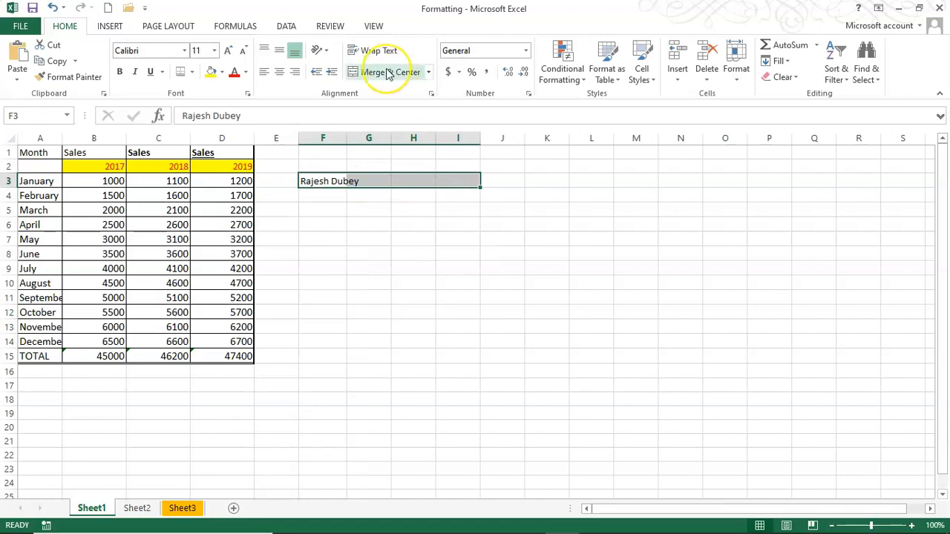
click(387, 72)
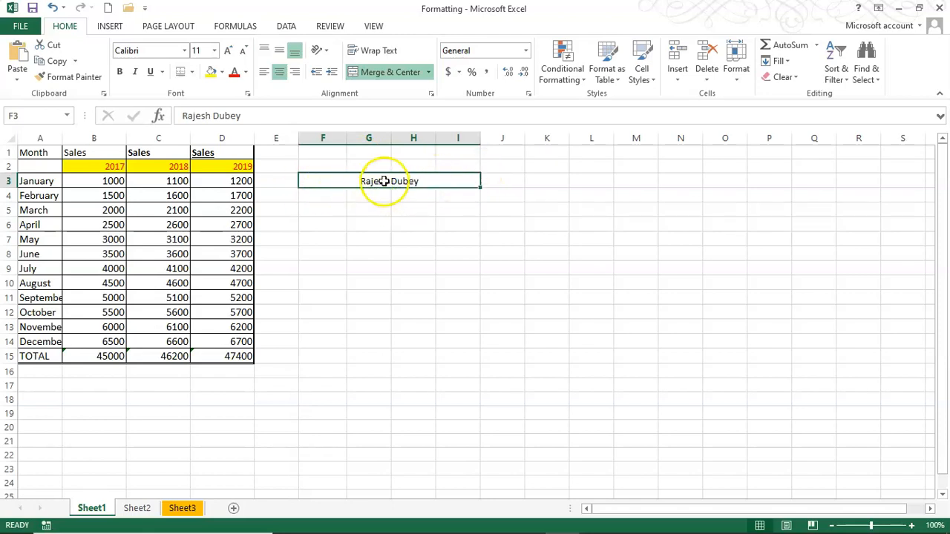
click(355, 185)
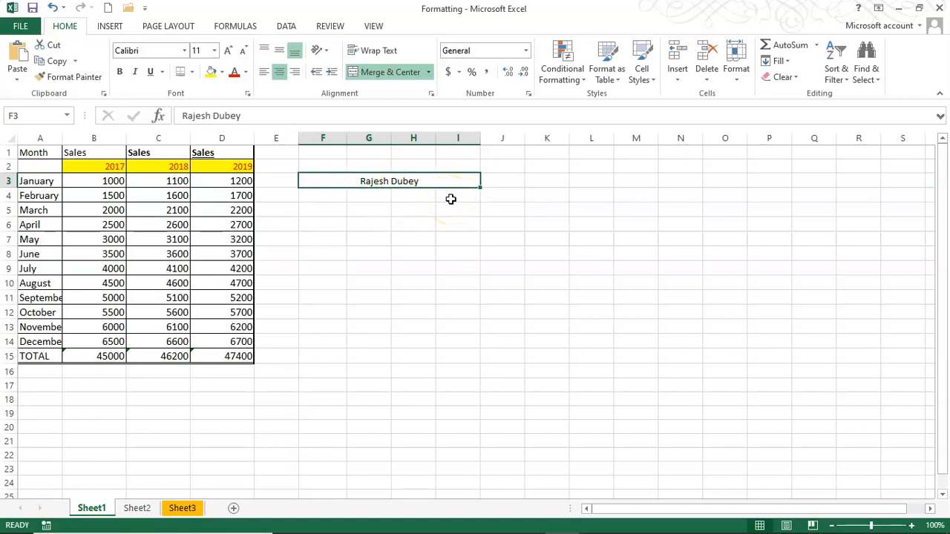
Unmerge F3:I3 and look at Center Across Selection for F3 alone, then cancel
click(377, 72)
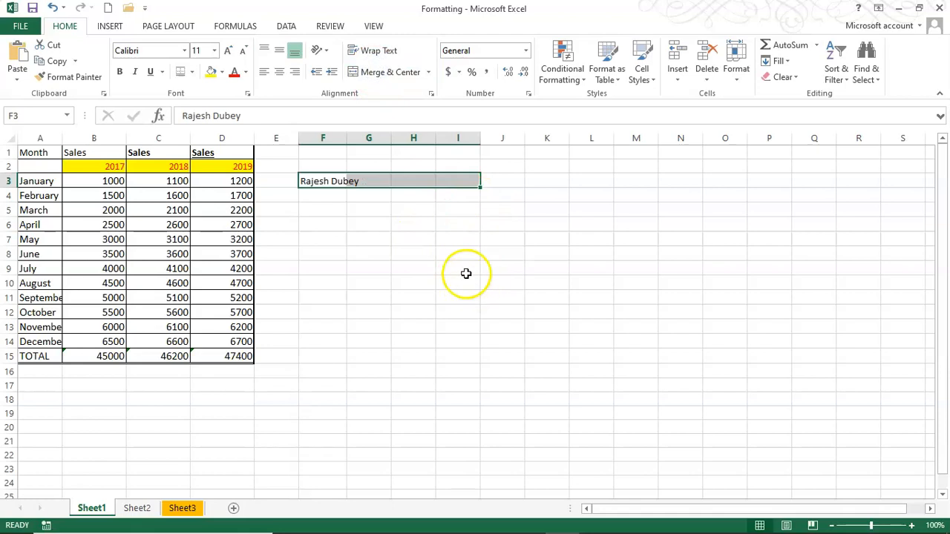
click(323, 181)
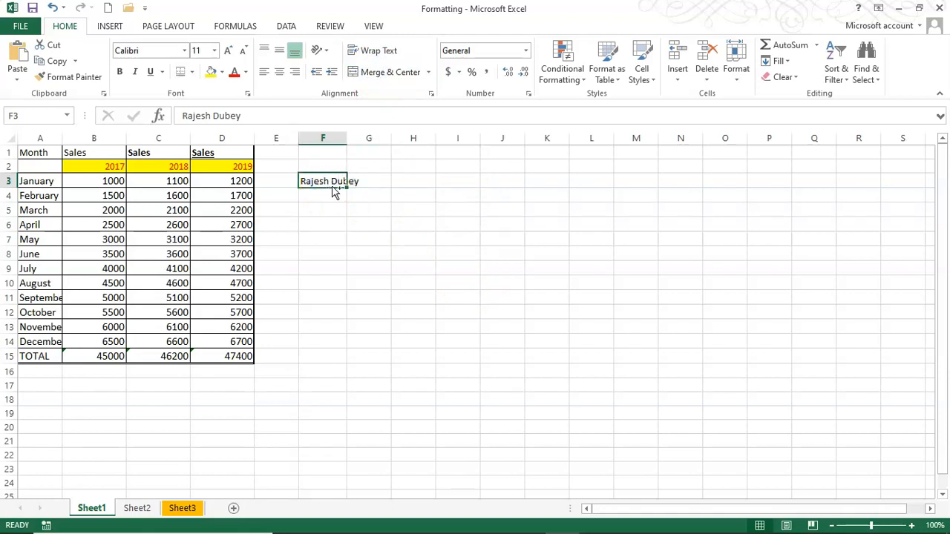
key(ctrl+1)
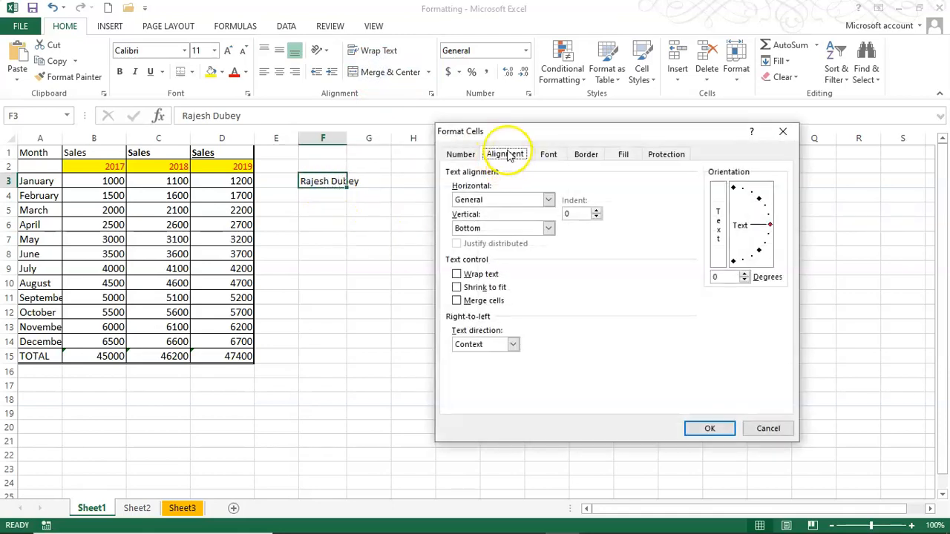
click(499, 200)
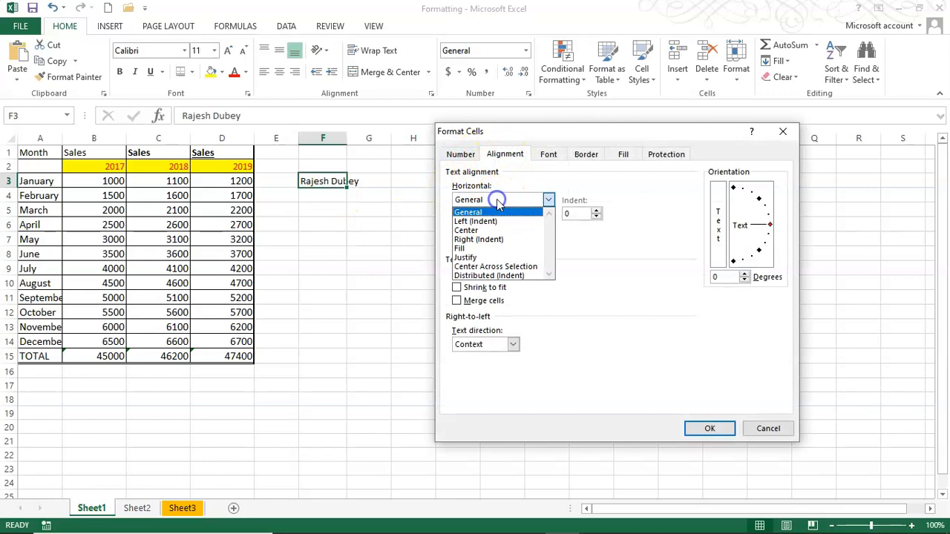
click(514, 269)
click(767, 428)
Apply Center Across Selection horizontal alignment to F3:I3
click(335, 180)
drag(335, 180, 449, 180)
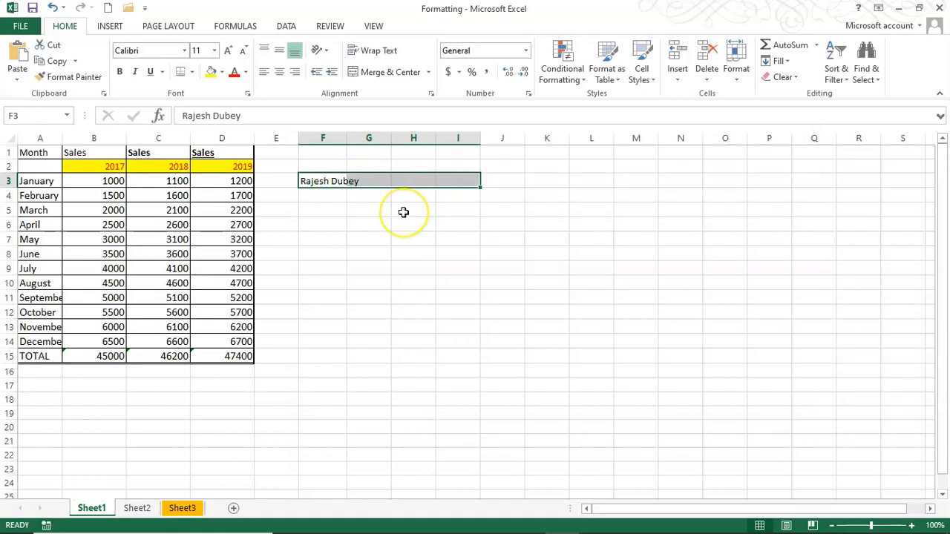
key(ctrl+1)
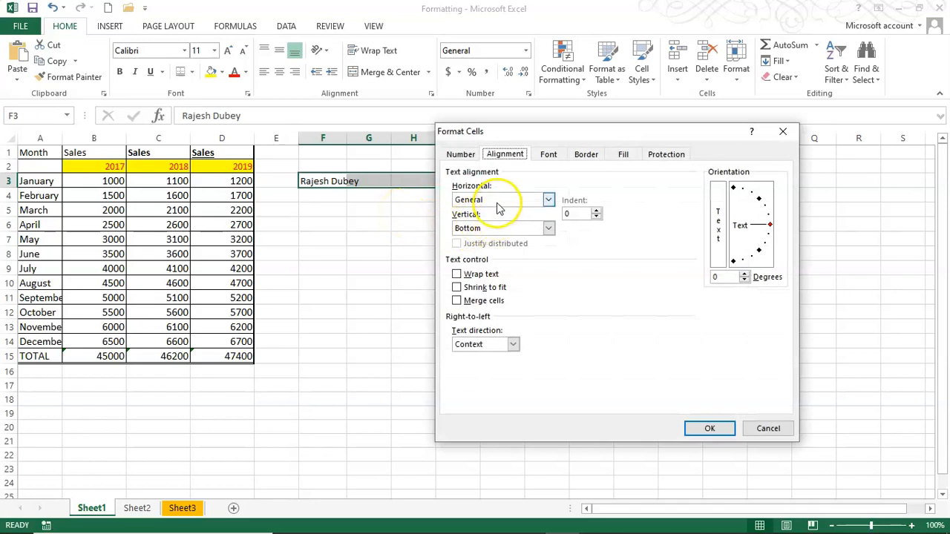
click(498, 202)
click(519, 267)
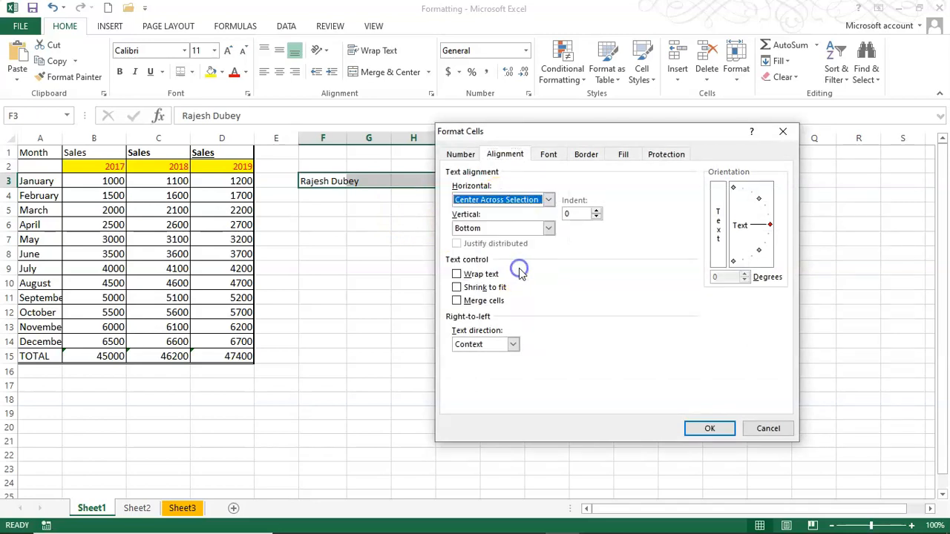
click(717, 425)
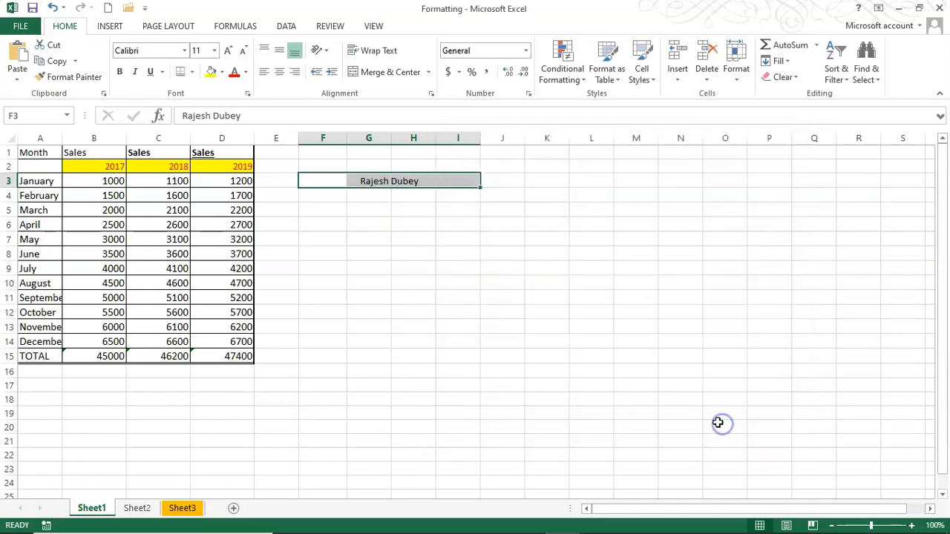
Check that G3 through I3 stay empty while the name spans F3:I3
click(502, 308)
click(327, 181)
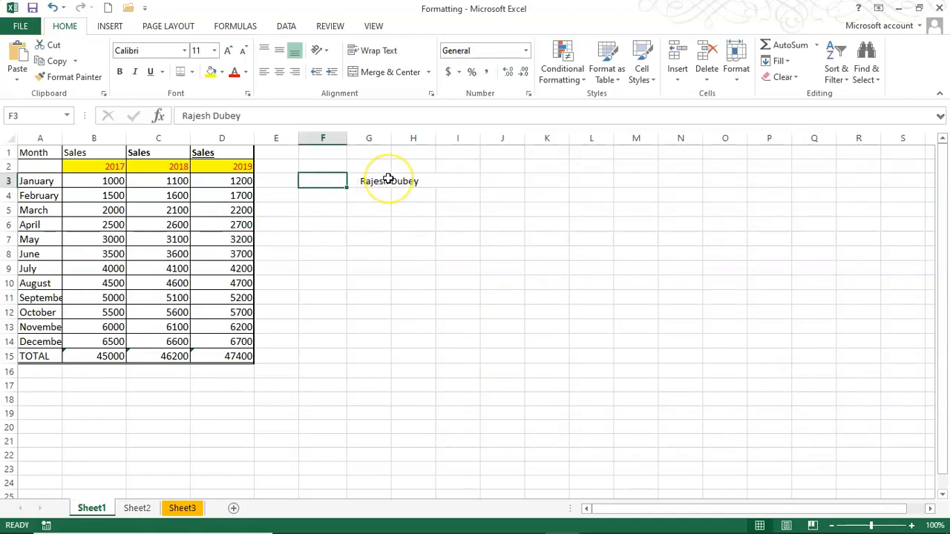
key(Right)
key(Right)
key(Right)
key(Left)
key(Left)
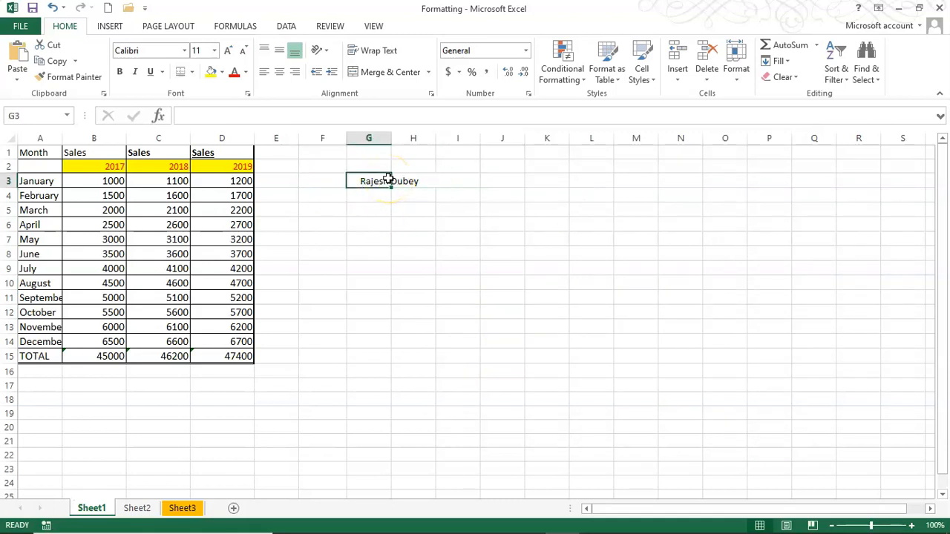
drag(319, 185, 466, 187)
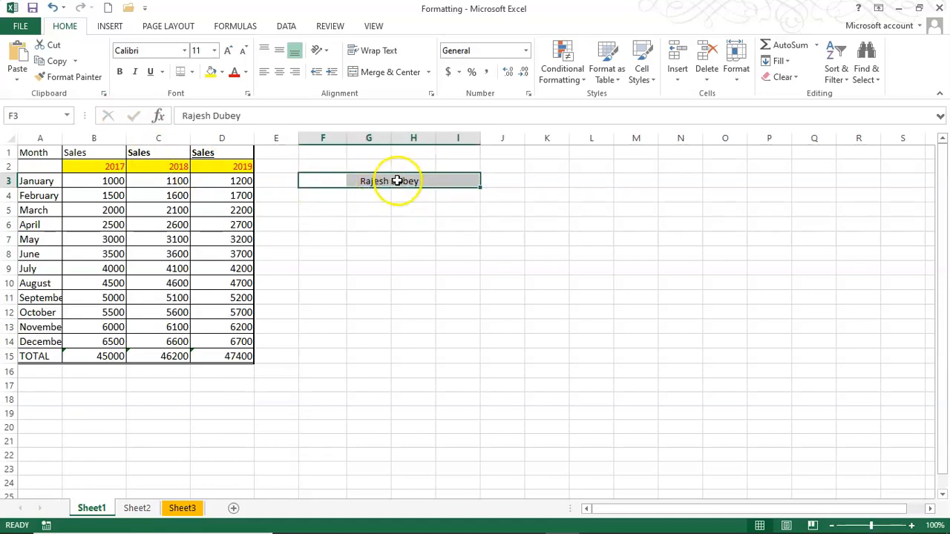
click(440, 213)
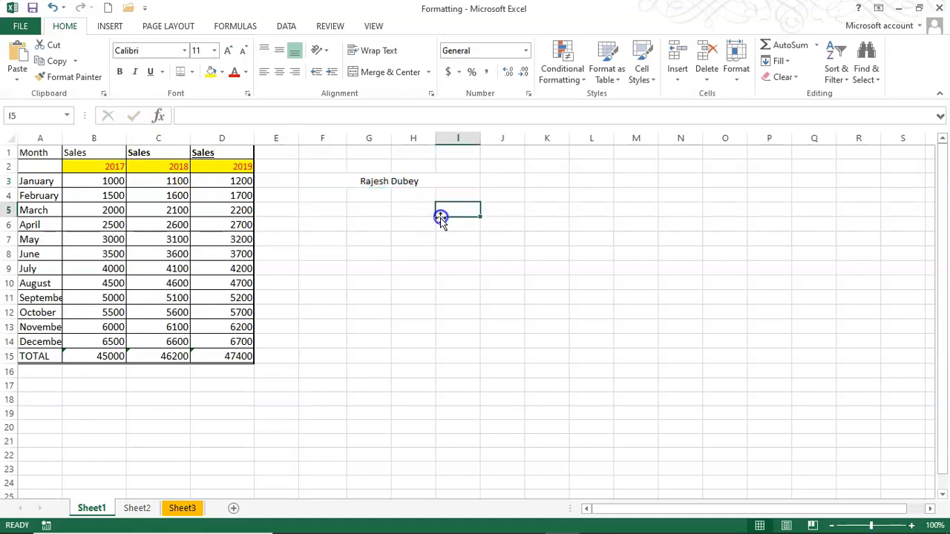
Underline header cells B1:D1 and make the Sales header in B1 bold
click(79, 152)
drag(79, 152, 214, 152)
click(151, 72)
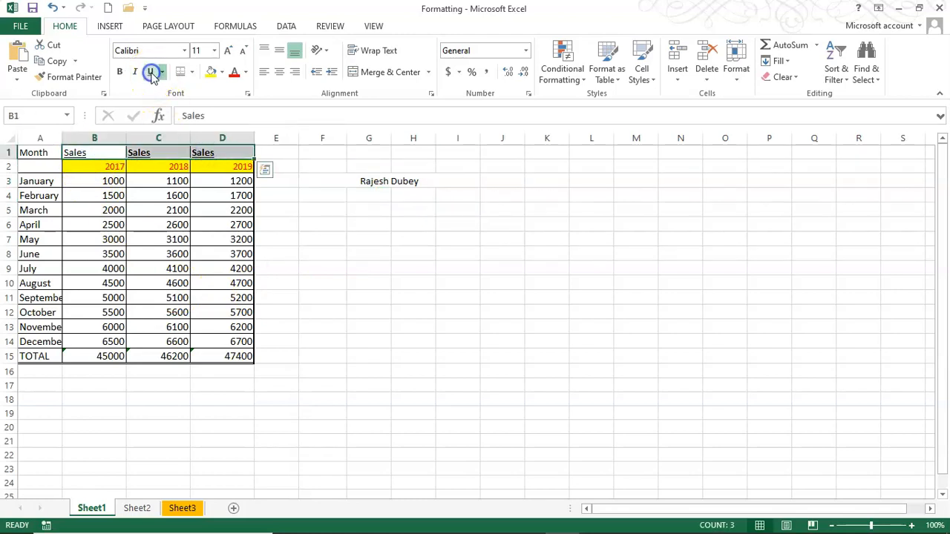
click(97, 151)
click(119, 72)
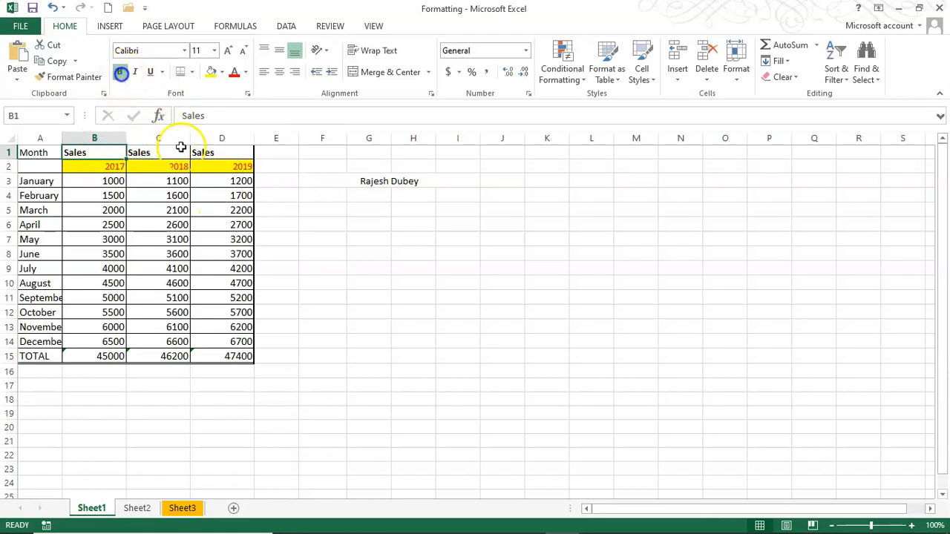
click(397, 221)
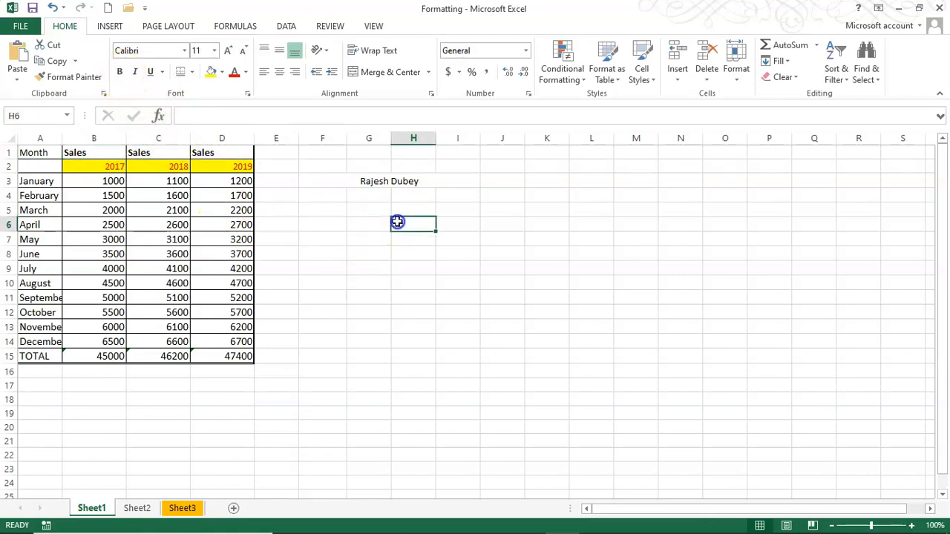
Merge & Center B1:D1, accepting the warning to keep only the first value
click(83, 152)
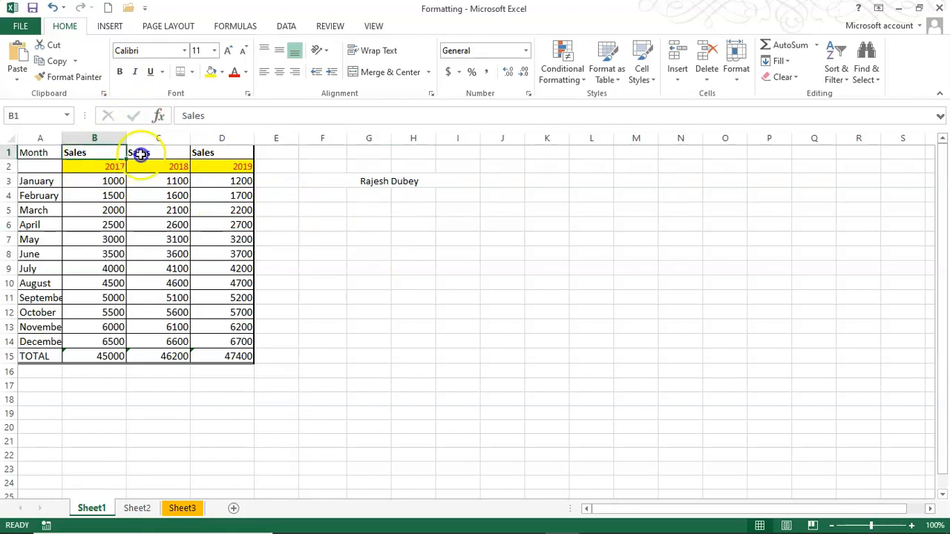
drag(140, 154, 213, 144)
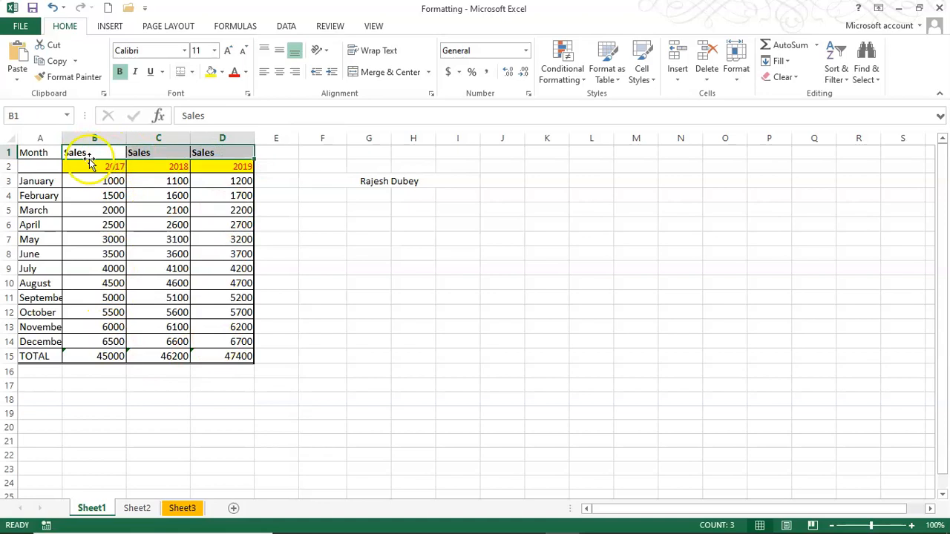
click(373, 77)
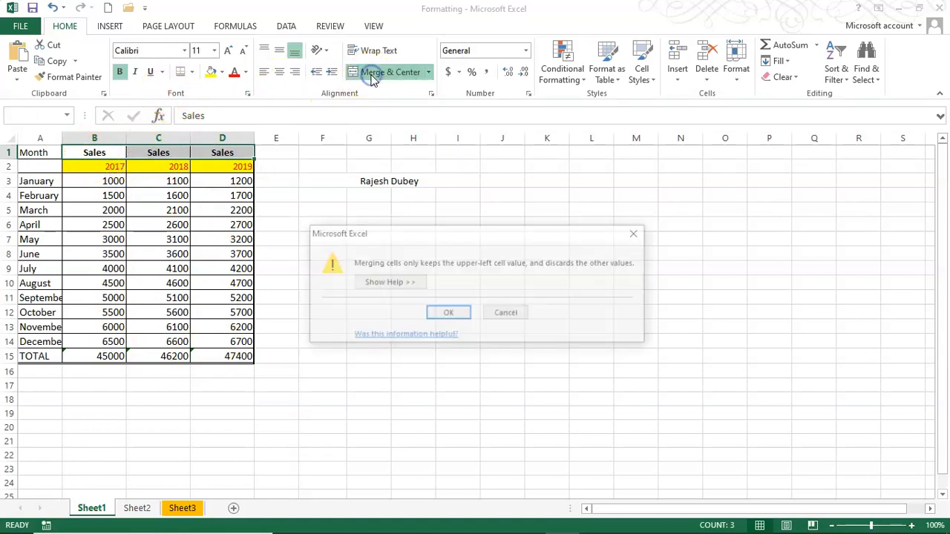
click(450, 316)
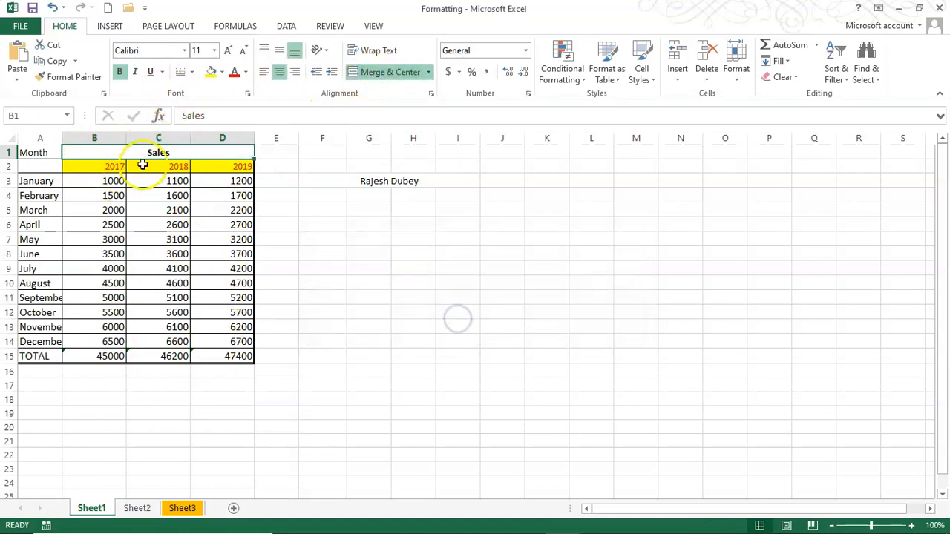
Check the merged header with arrow keys, then select the sales figures B2:D14
click(352, 257)
click(190, 153)
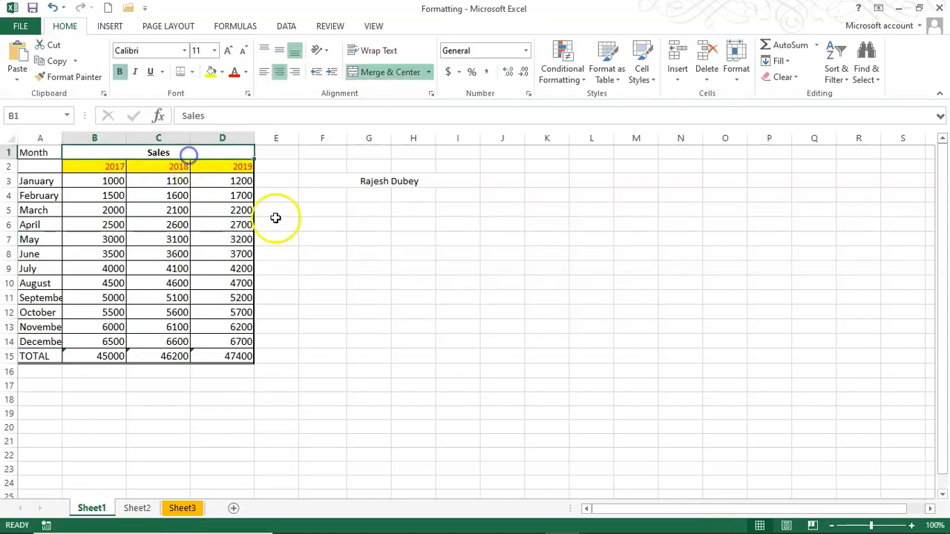
key(Down)
key(Down)
key(Up)
key(Up)
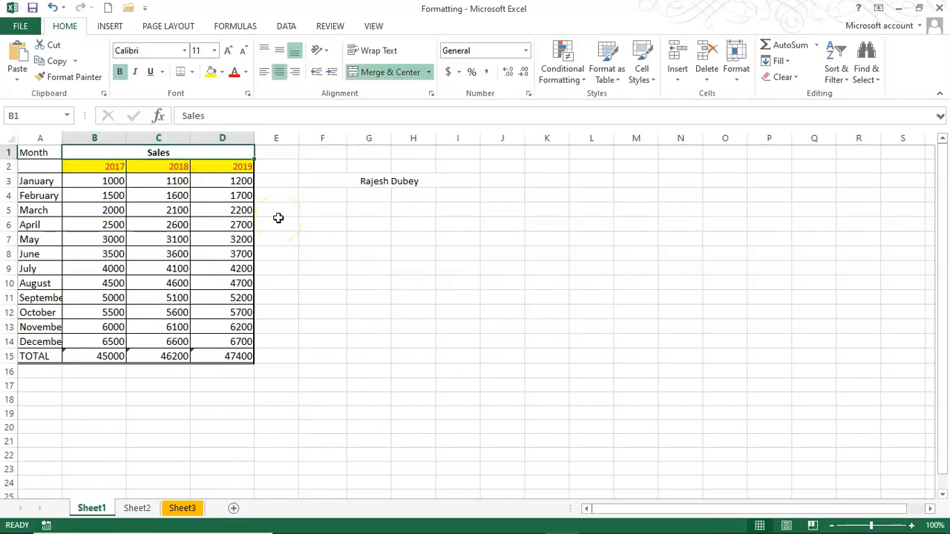
key(Down)
key(Down)
key(Down)
key(Up)
key(Up)
key(Up)
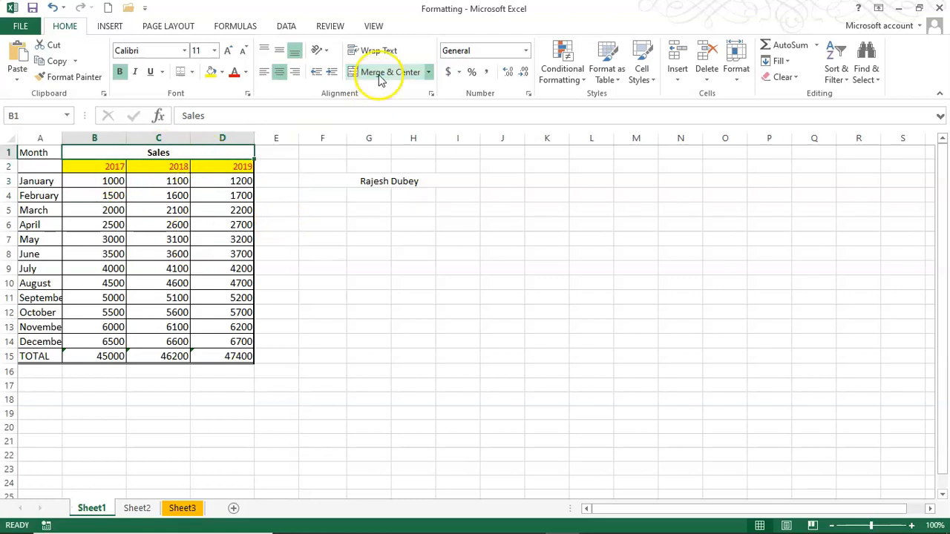
drag(111, 166, 239, 347)
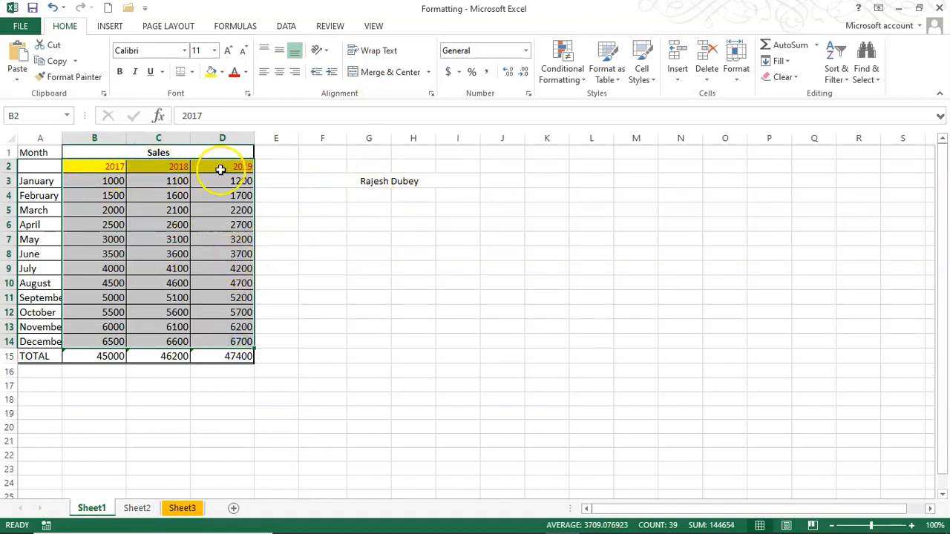
Unmerge the Sales header and apply Center Across Selection to B1:D1
click(158, 151)
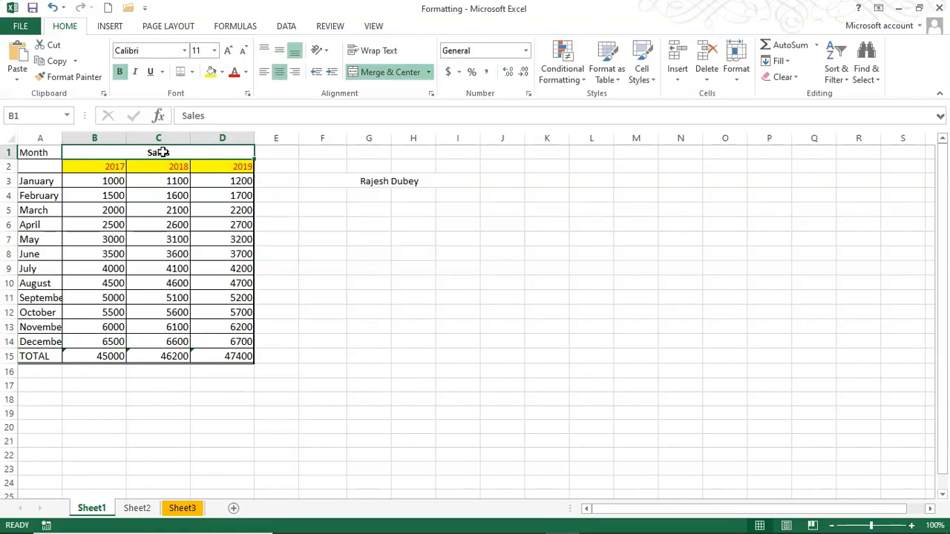
click(378, 74)
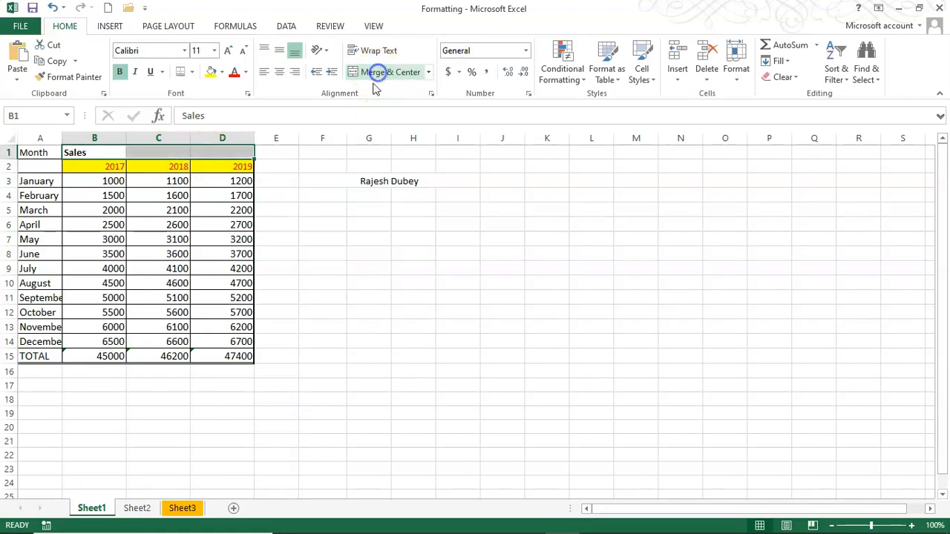
drag(109, 154, 220, 152)
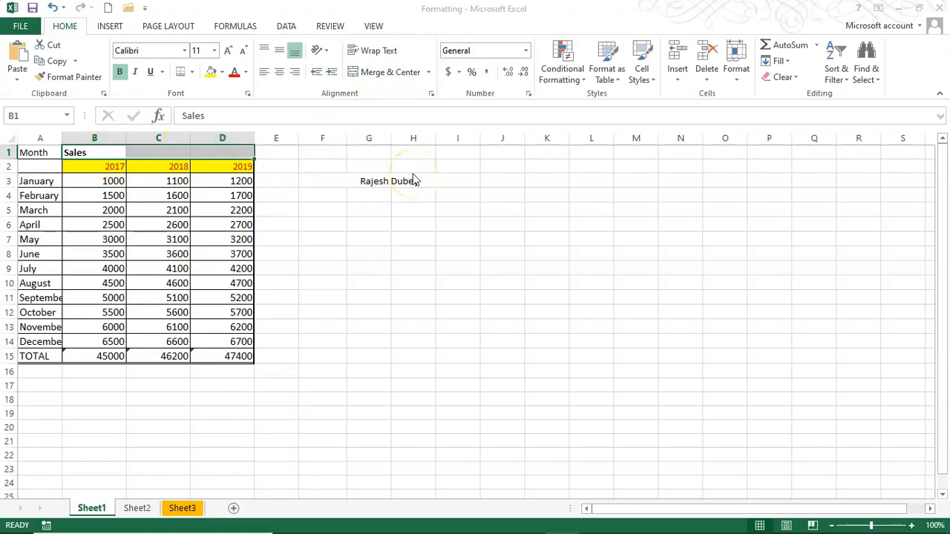
key(ctrl+1)
click(515, 200)
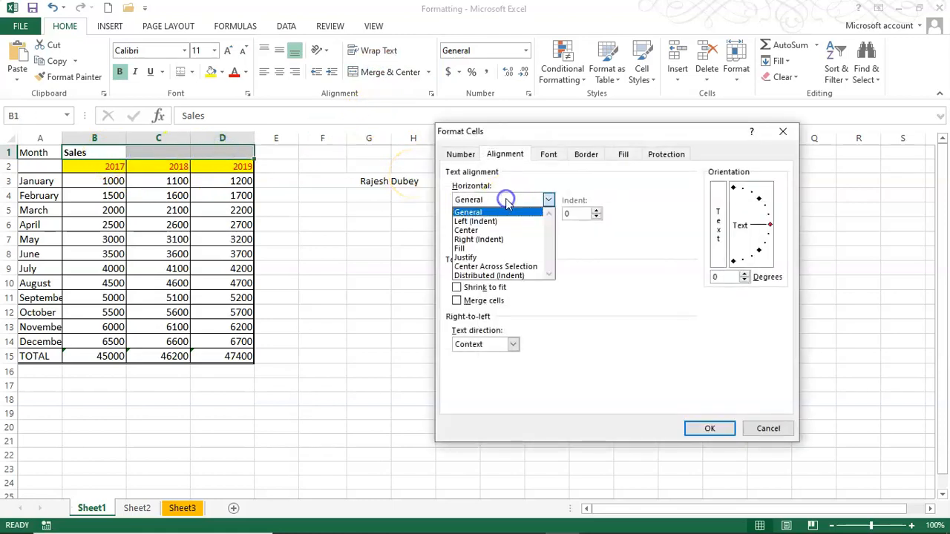
click(508, 267)
click(707, 428)
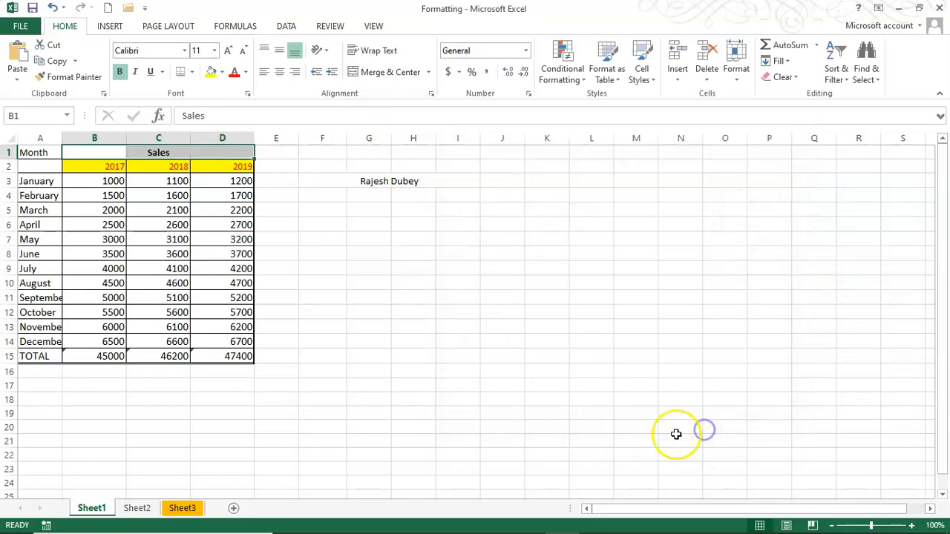
click(349, 240)
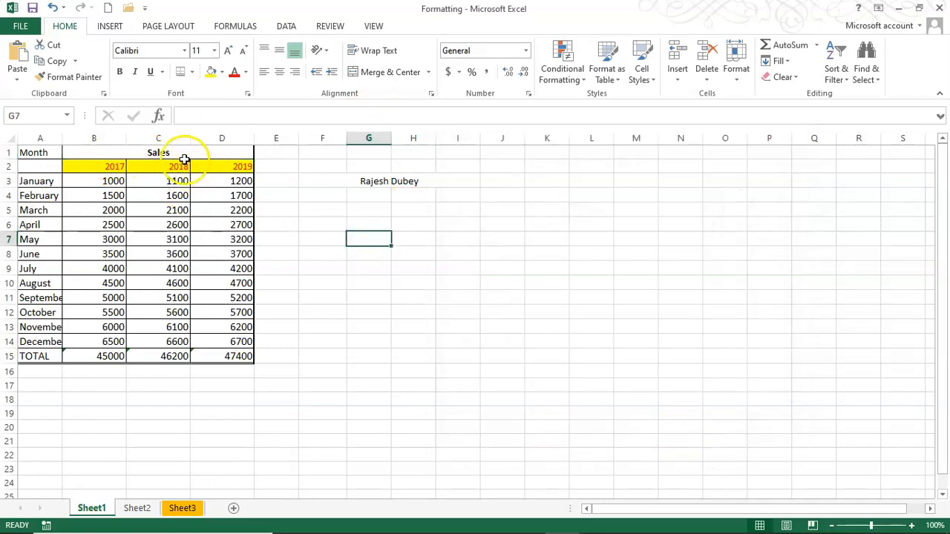
Inspect C1's horizontal alignment without changing it, then select the name in G3
click(116, 167)
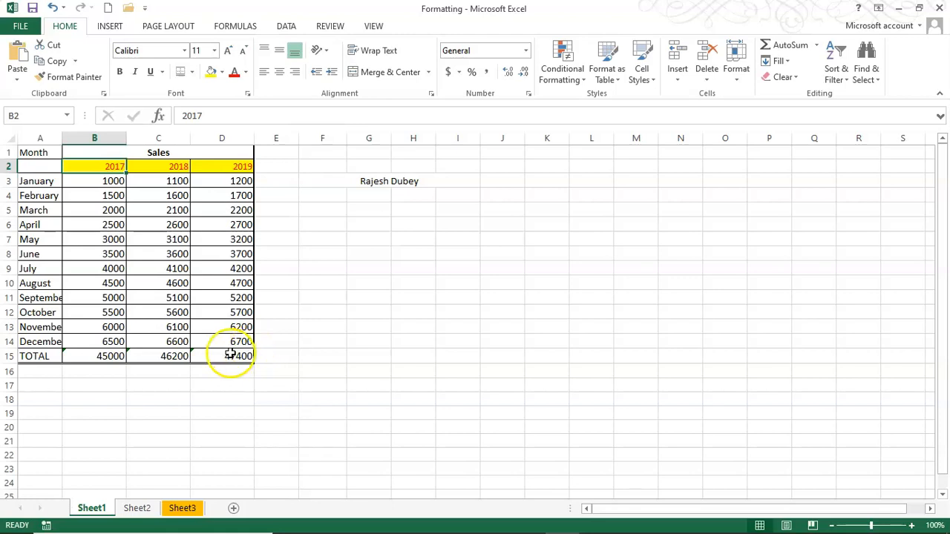
click(158, 152)
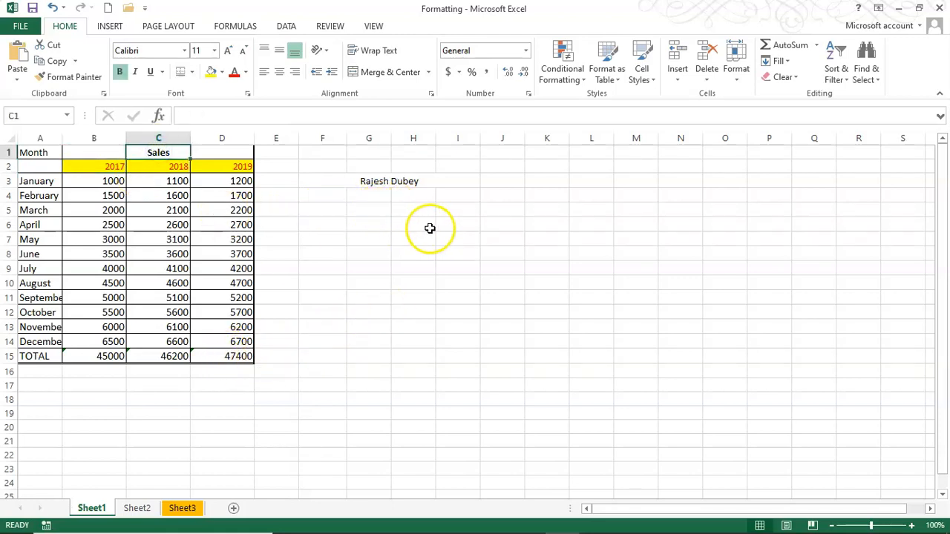
key(ctrl+1)
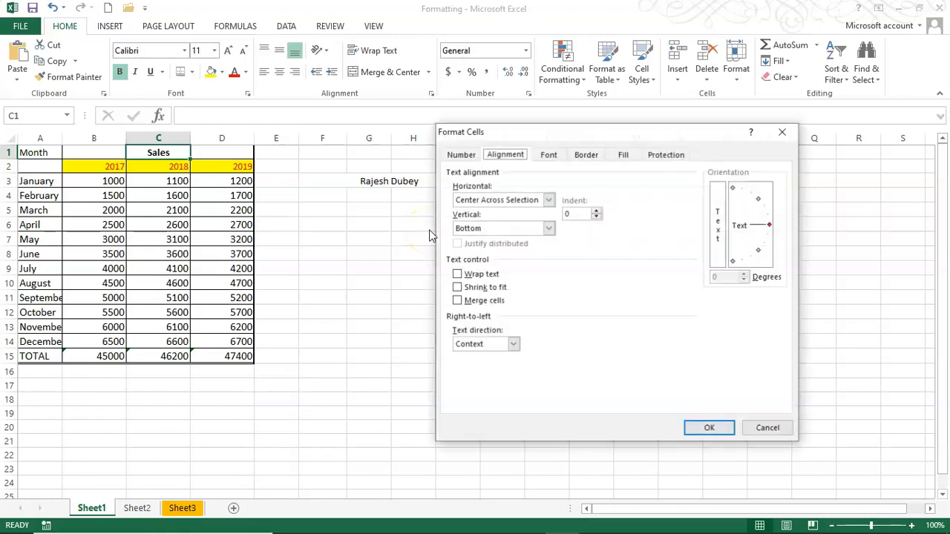
click(518, 200)
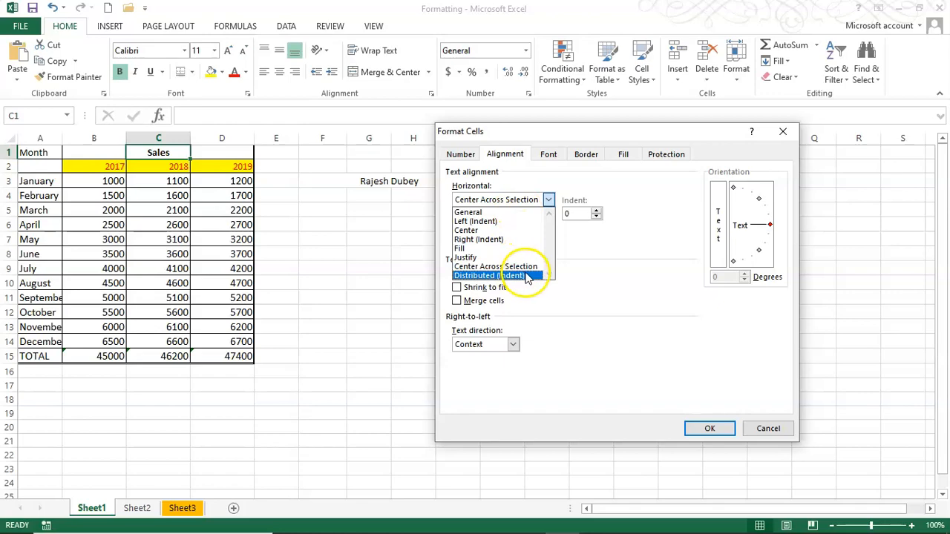
click(767, 428)
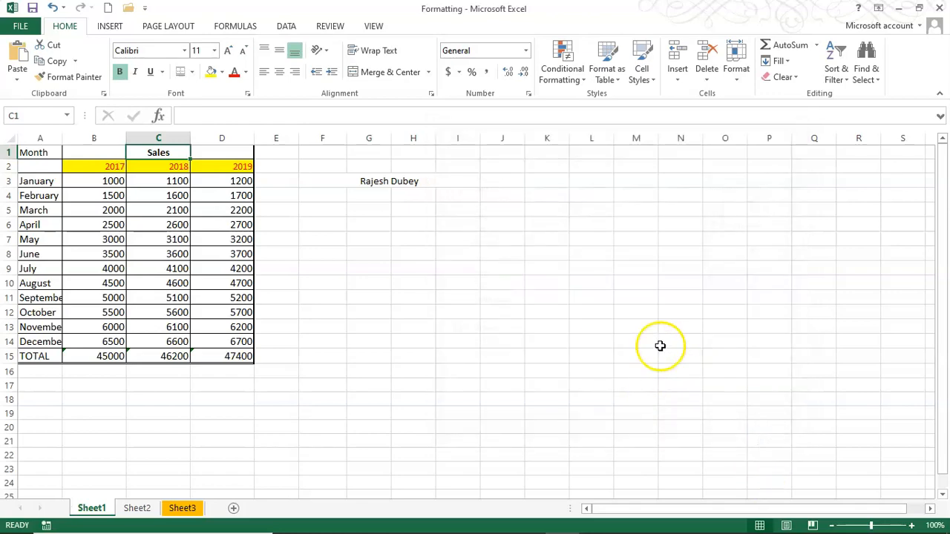
click(380, 180)
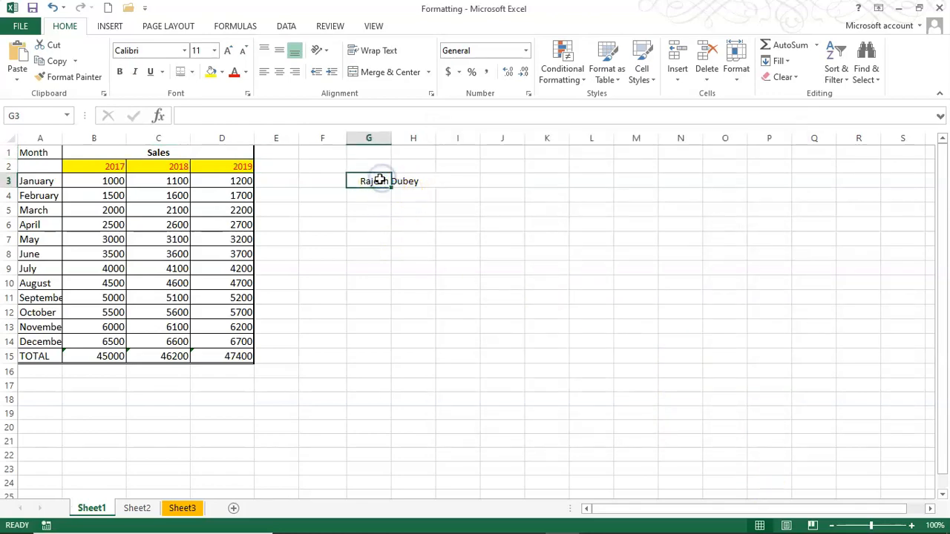
Enter a person's full name in G6 and widen column G to fit it
click(368, 222)
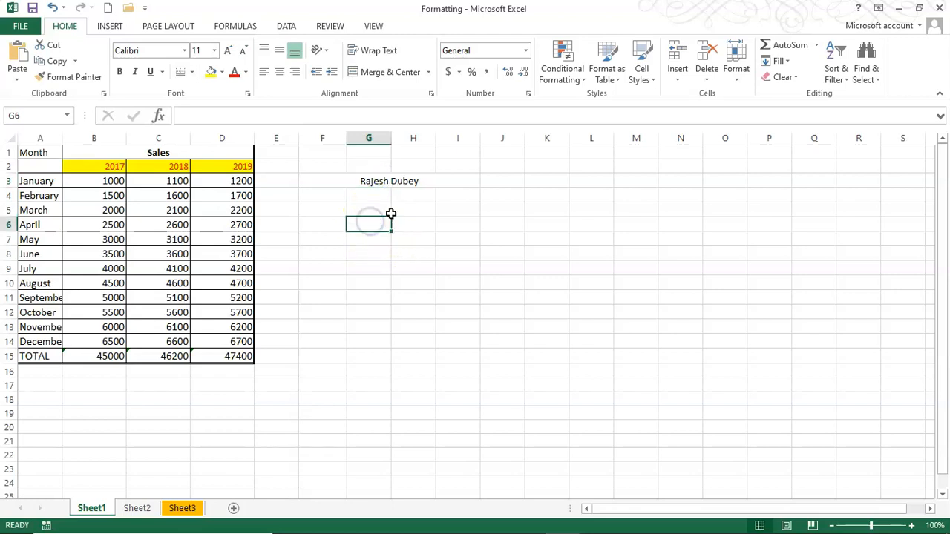
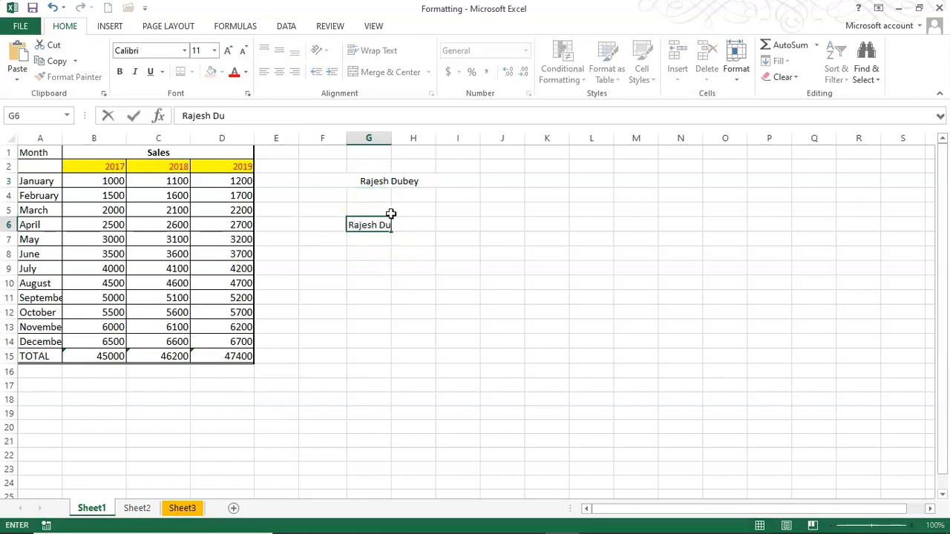
click(549, 241)
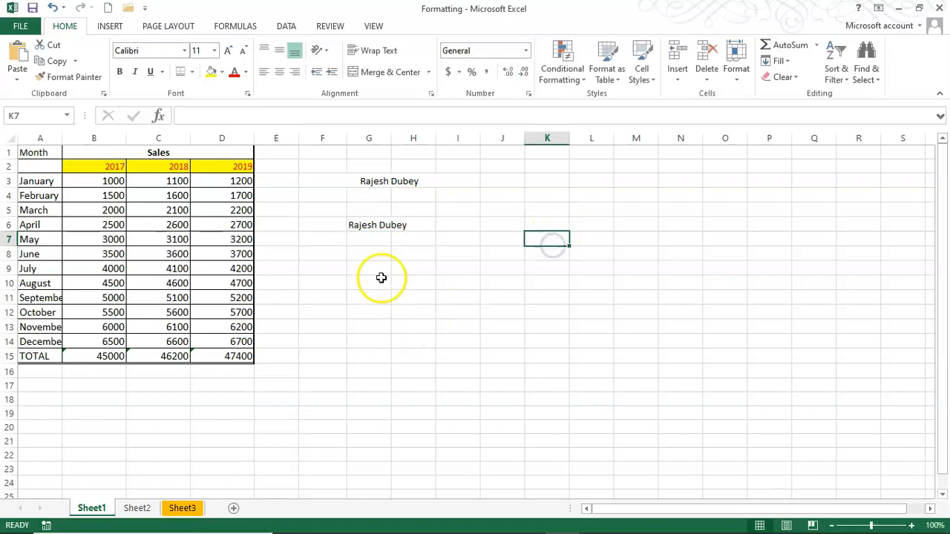
drag(391, 138, 535, 138)
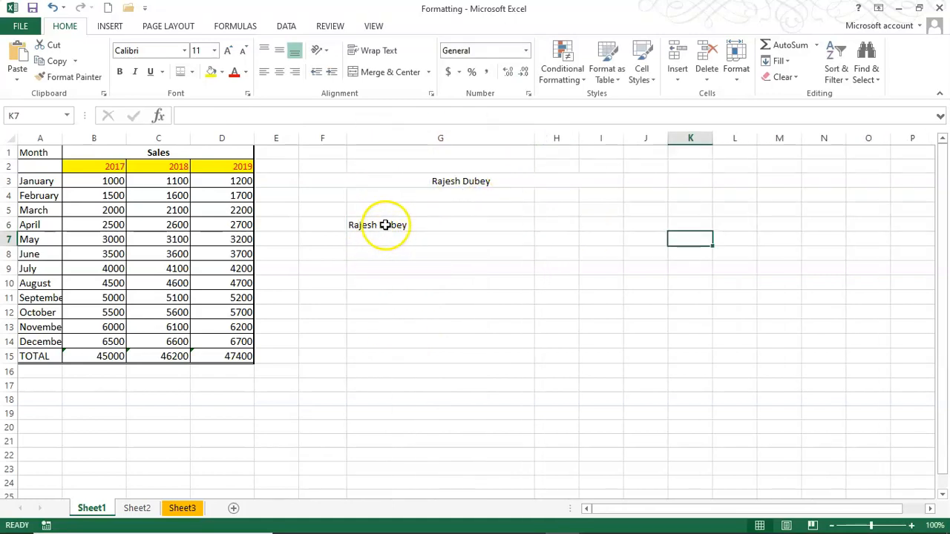
Try left, centre and right alignment on the name in G6
click(384, 224)
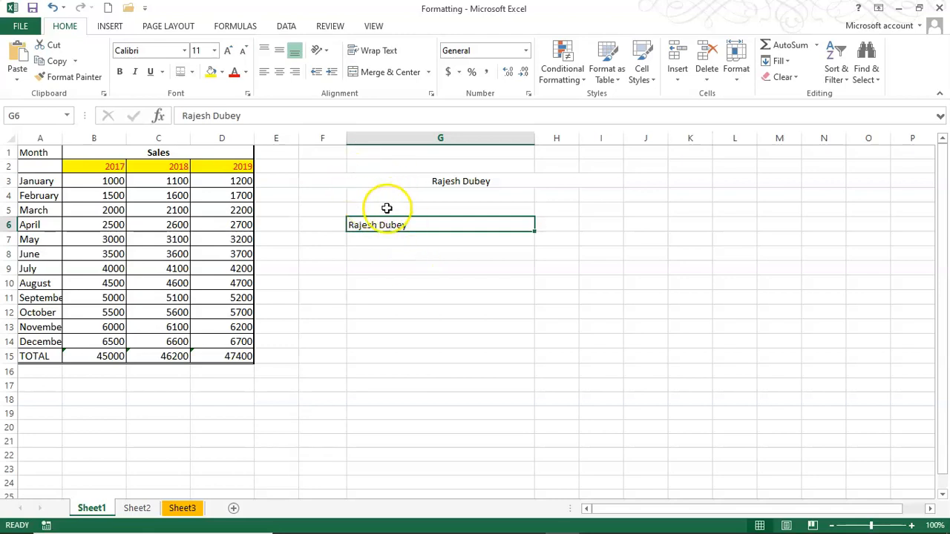
click(264, 71)
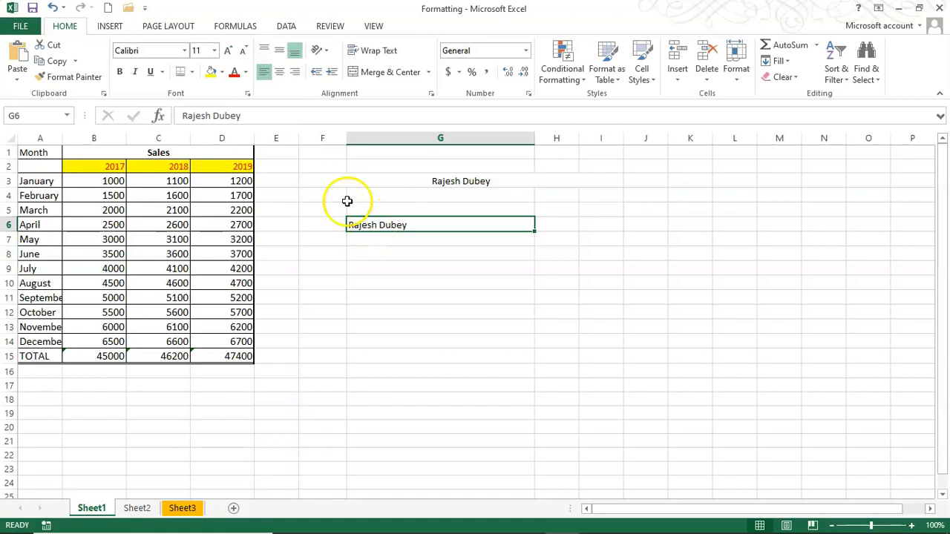
click(280, 74)
click(294, 74)
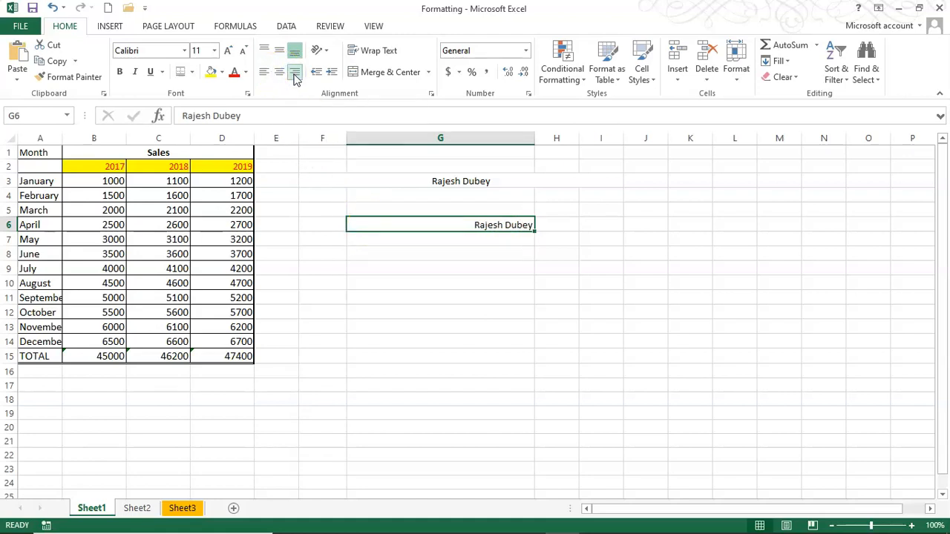
Set G6's horizontal alignment to Distributed (Indent)
key(ctrl+1)
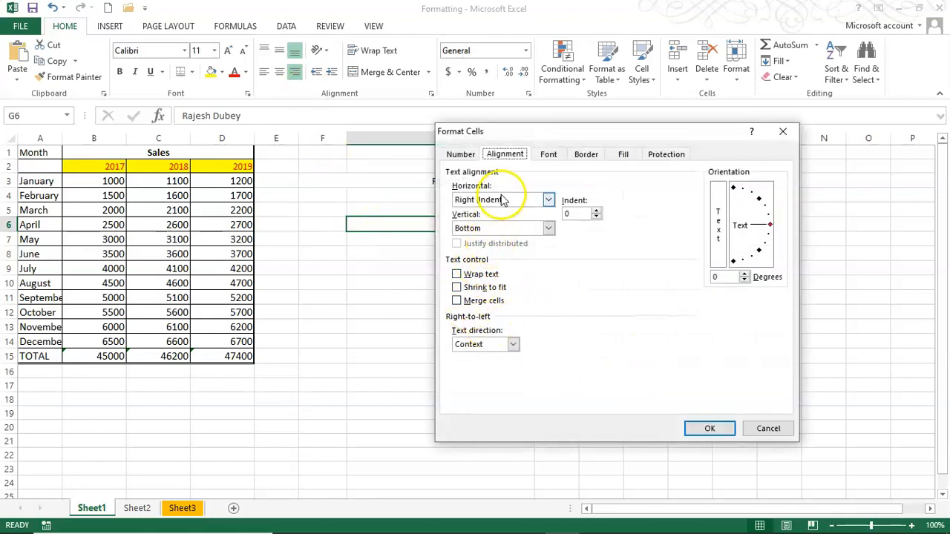
click(548, 200)
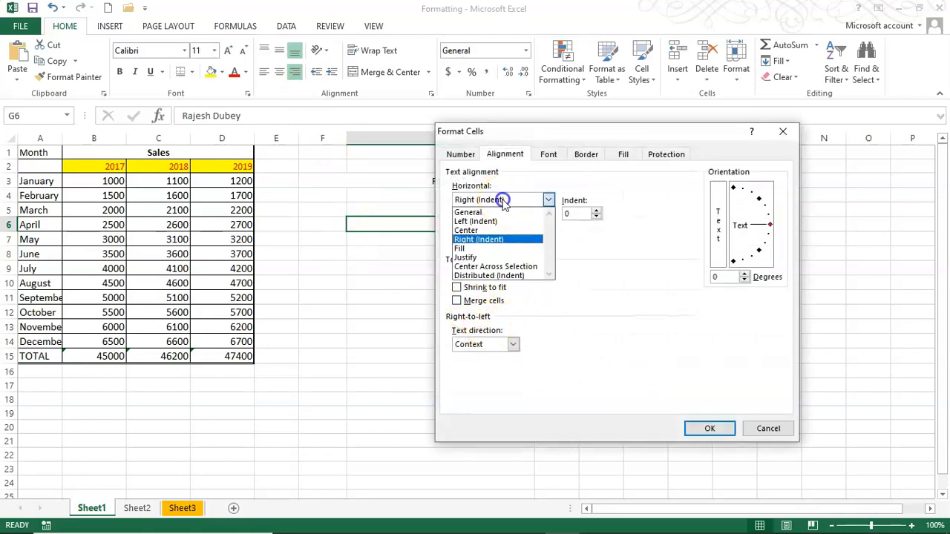
click(504, 275)
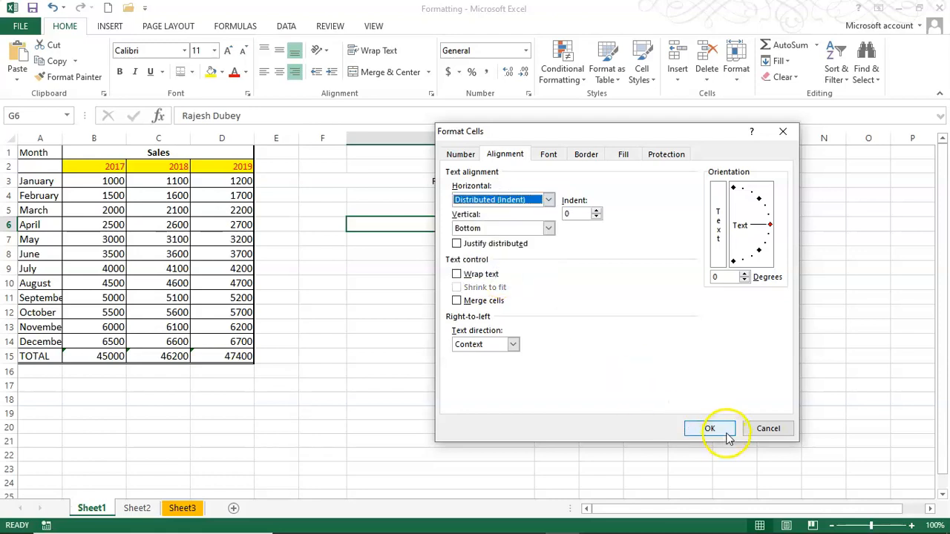
click(709, 429)
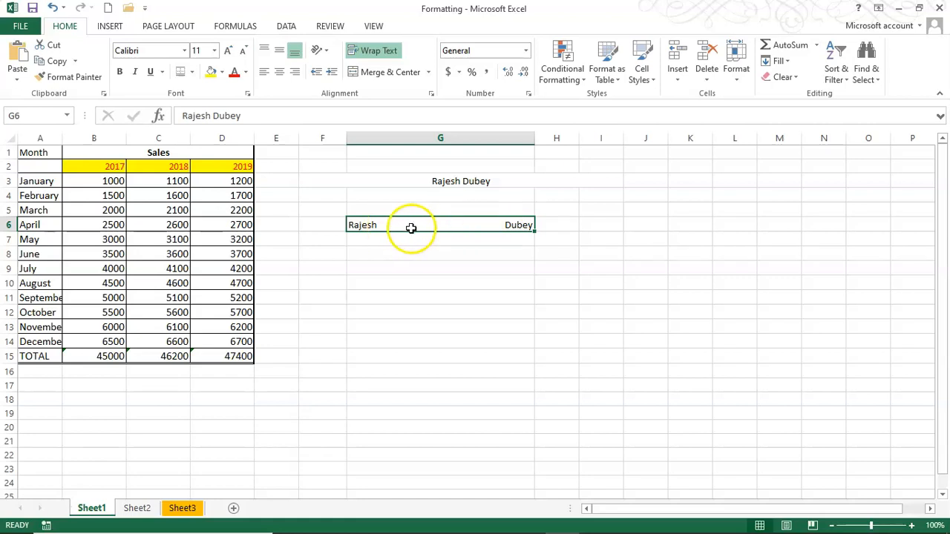
click(414, 252)
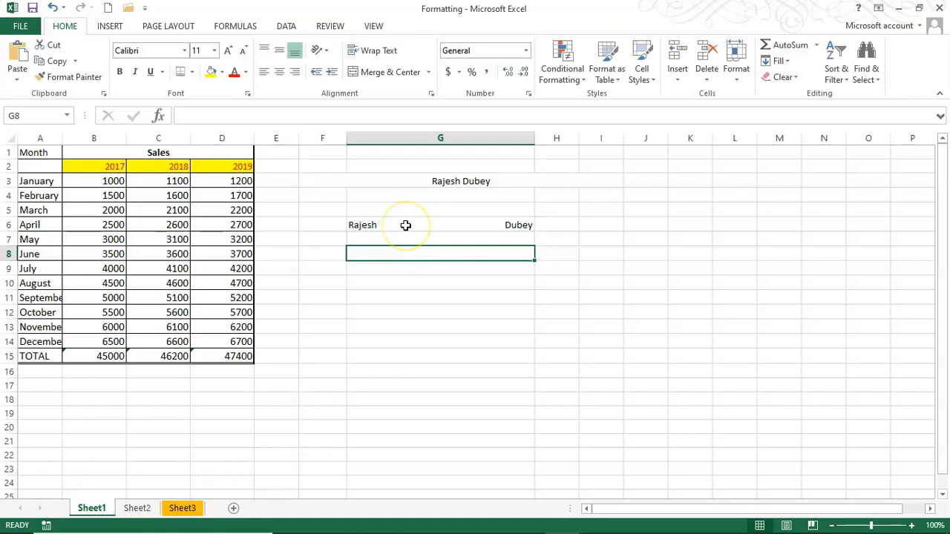
Drag column F's right border out to a width of 16.29 so F3's name fits
click(405, 225)
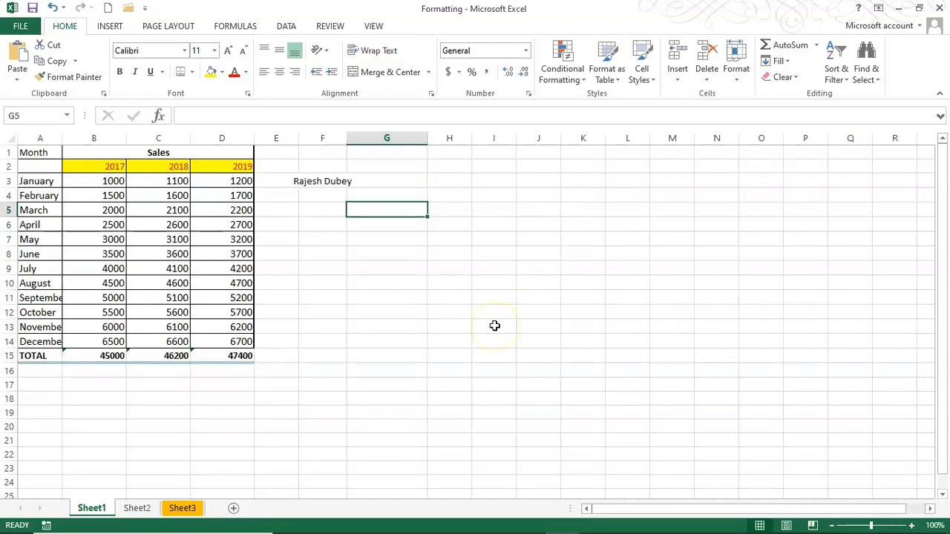
click(486, 283)
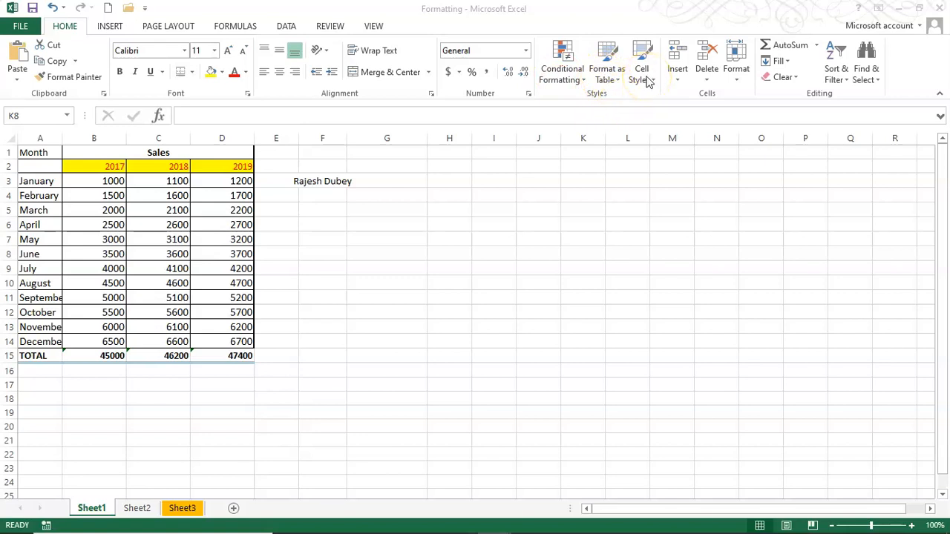
click(518, 204)
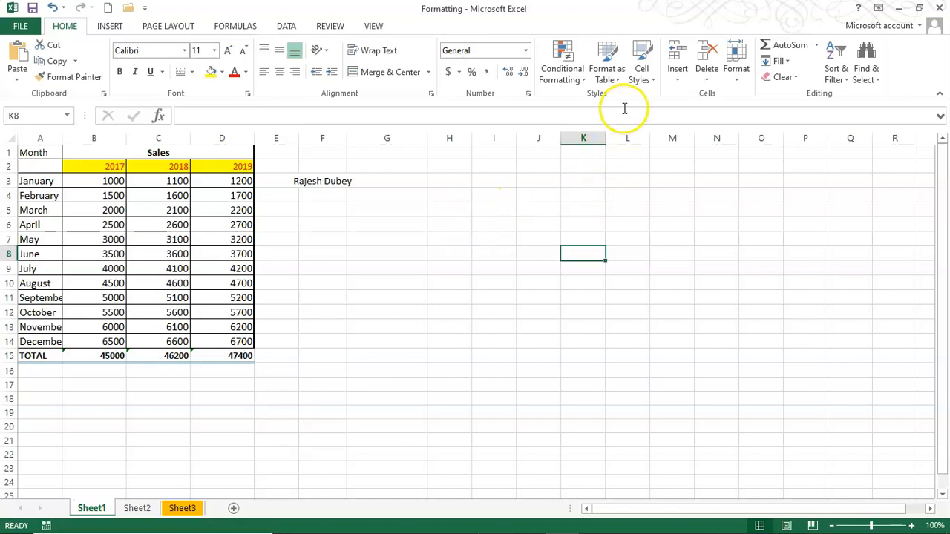
click(466, 210)
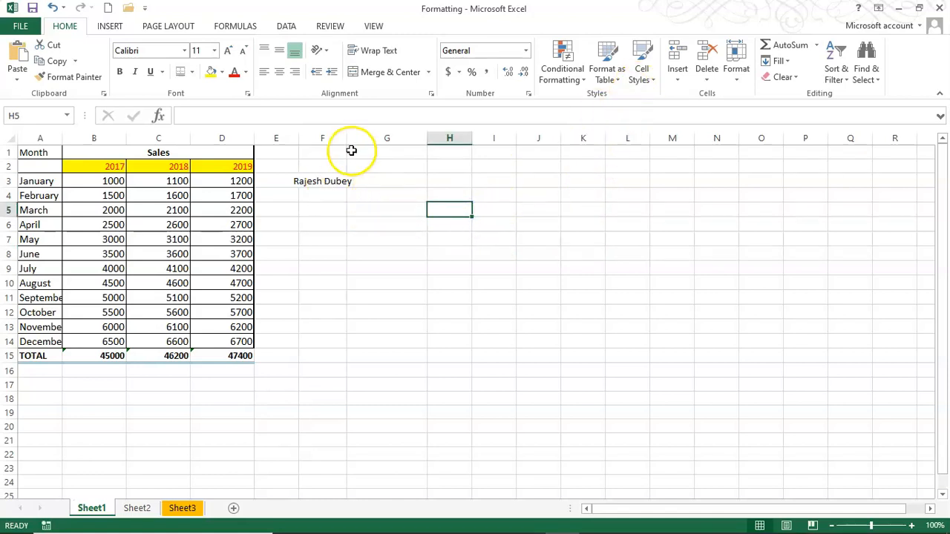
drag(347, 139, 396, 139)
Apply the orange Accent2 cell style to the name in F3
click(347, 180)
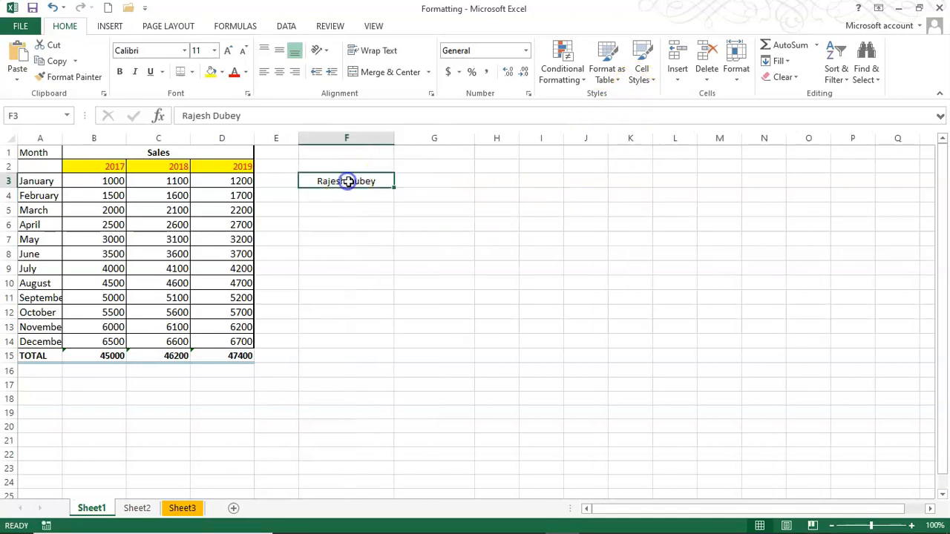
click(643, 79)
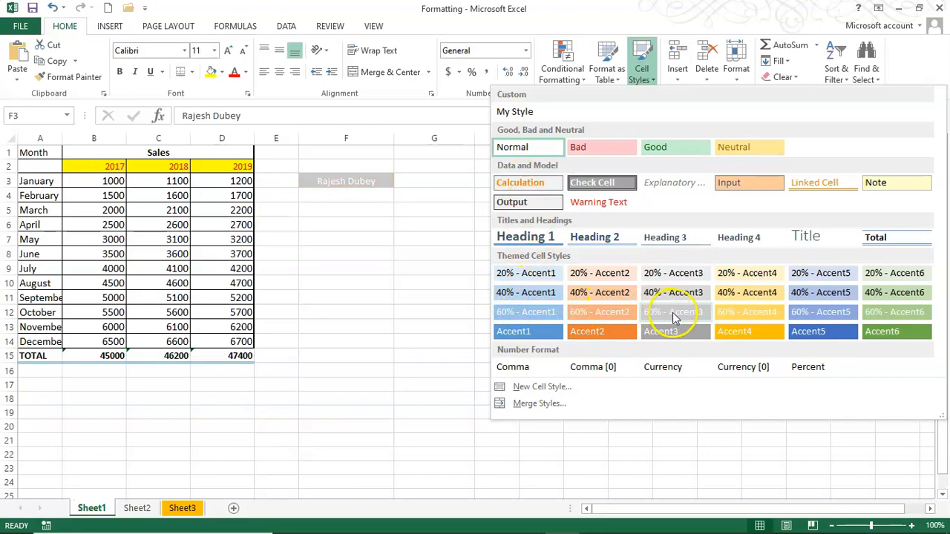
click(606, 332)
Reselect F3 and reopen the cell styles gallery, closing it unchanged, then select F7
click(364, 236)
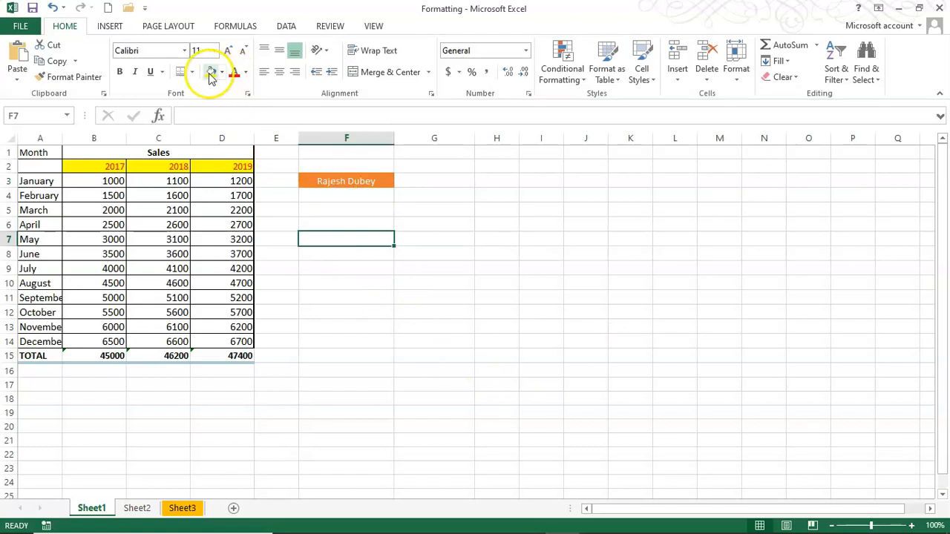
click(349, 182)
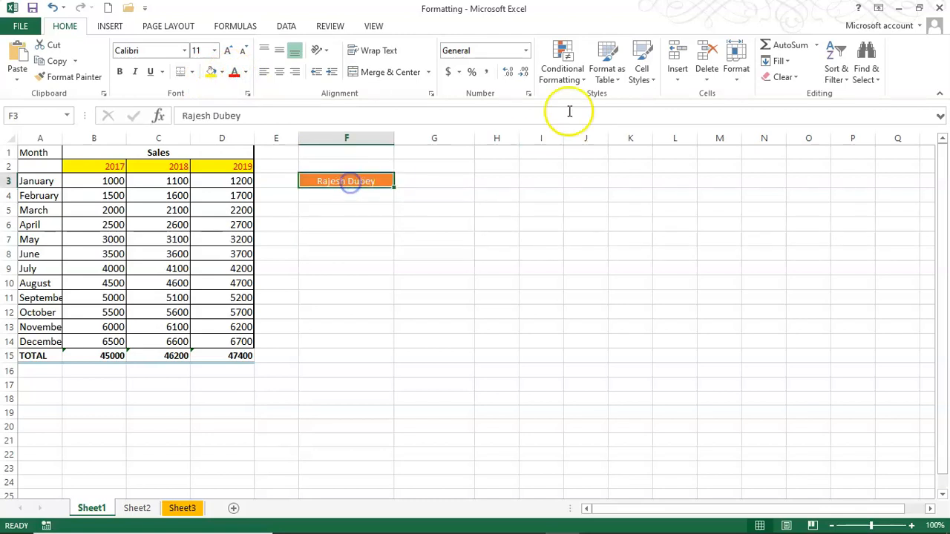
click(644, 80)
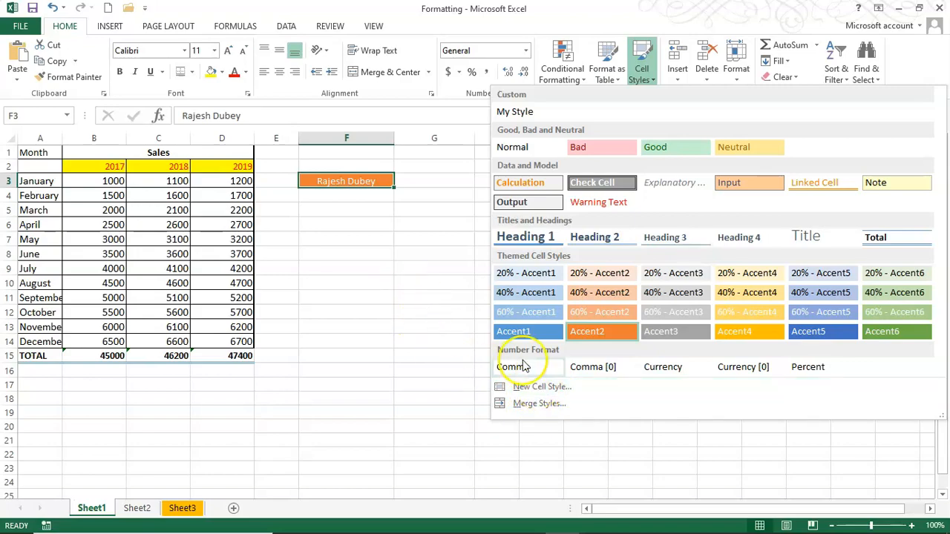
click(430, 363)
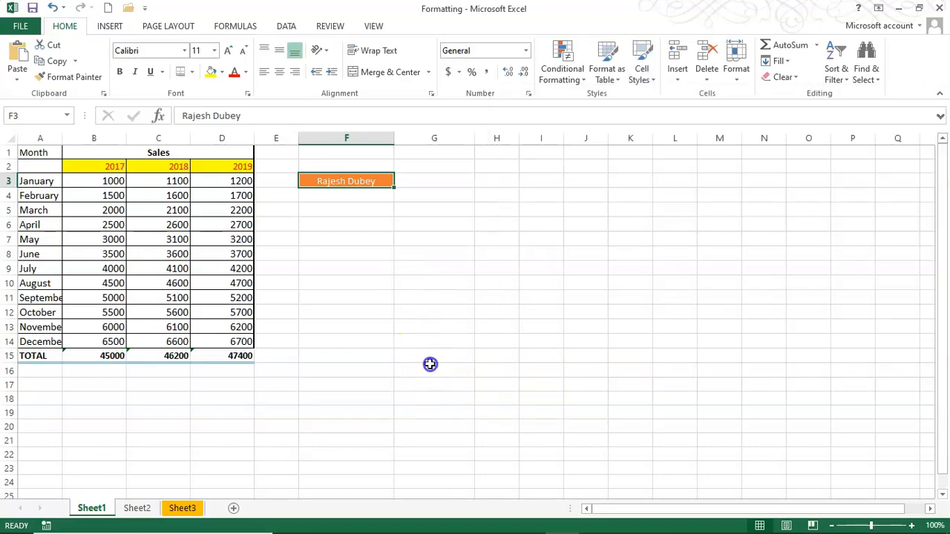
click(353, 240)
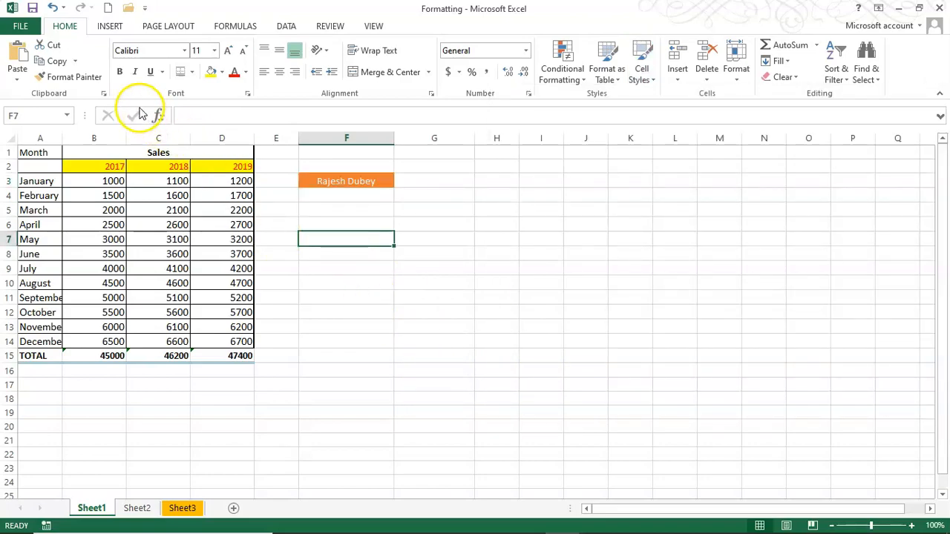
Enter the name in bold capitals into cell F7
click(121, 72)
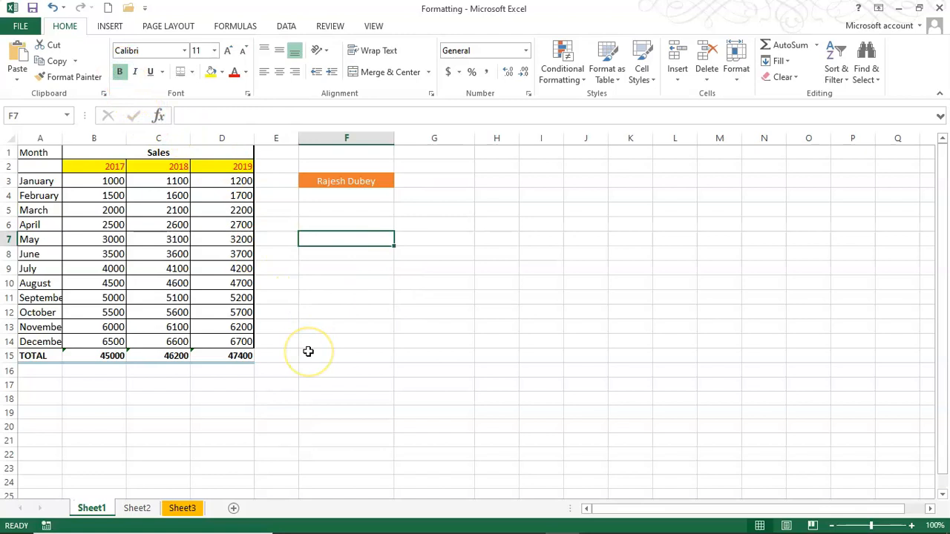
text(raj)
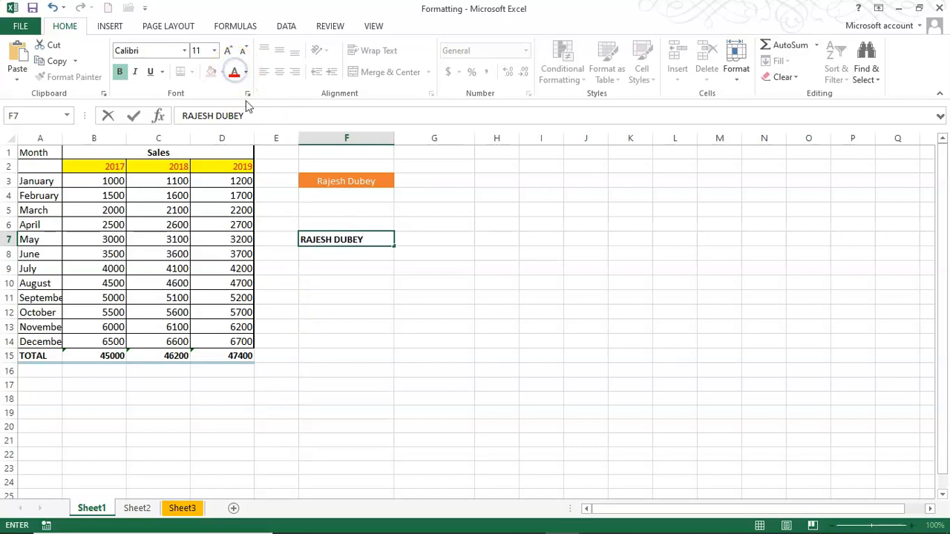
click(360, 270)
click(357, 239)
Make F7's name red, fill the cell light blue and centre it
click(233, 71)
click(222, 72)
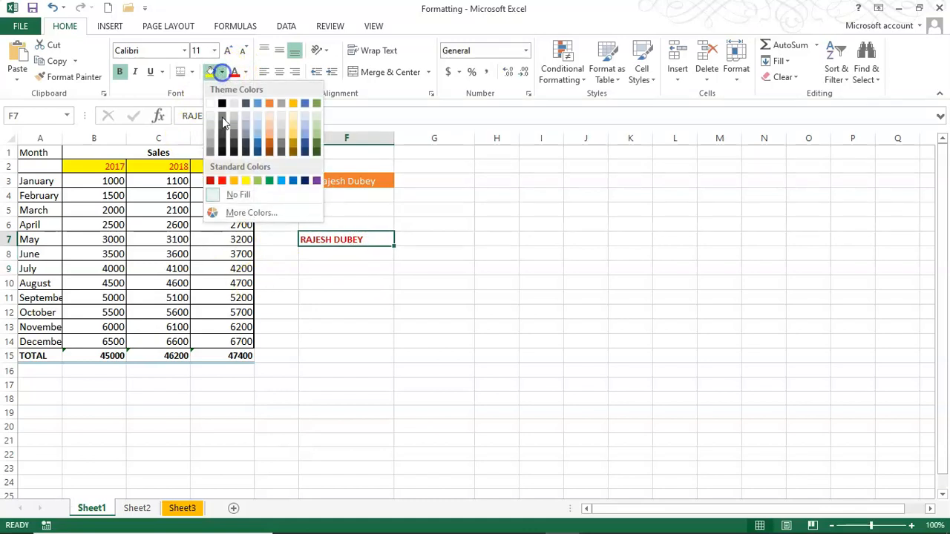
click(221, 181)
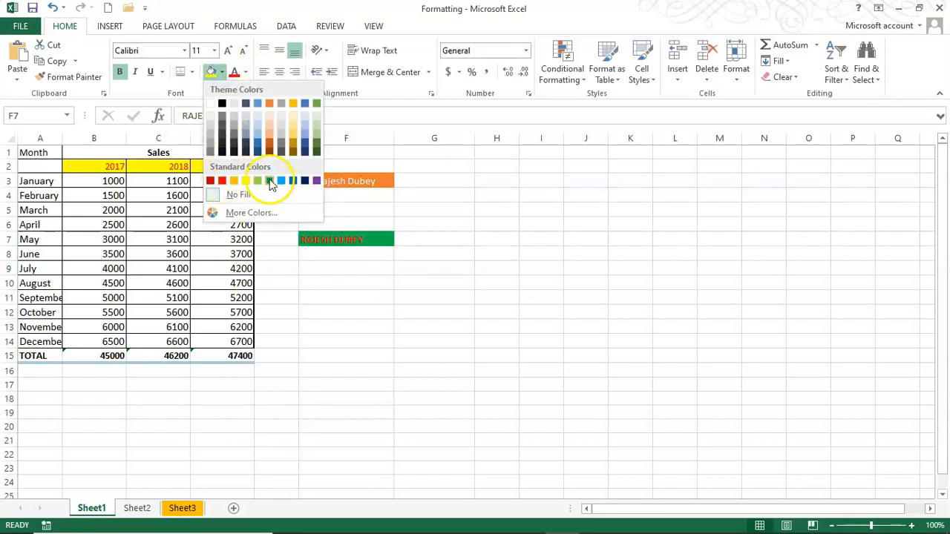
click(306, 136)
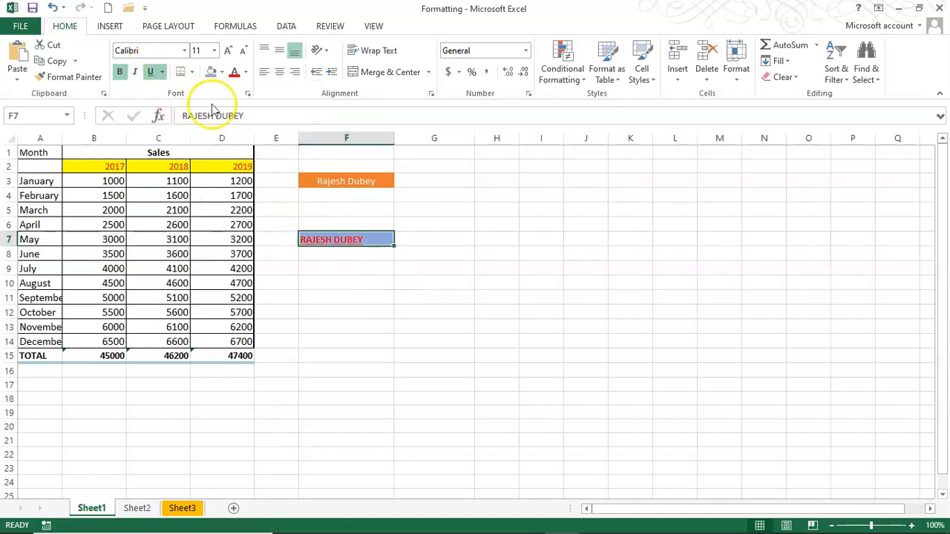
click(281, 71)
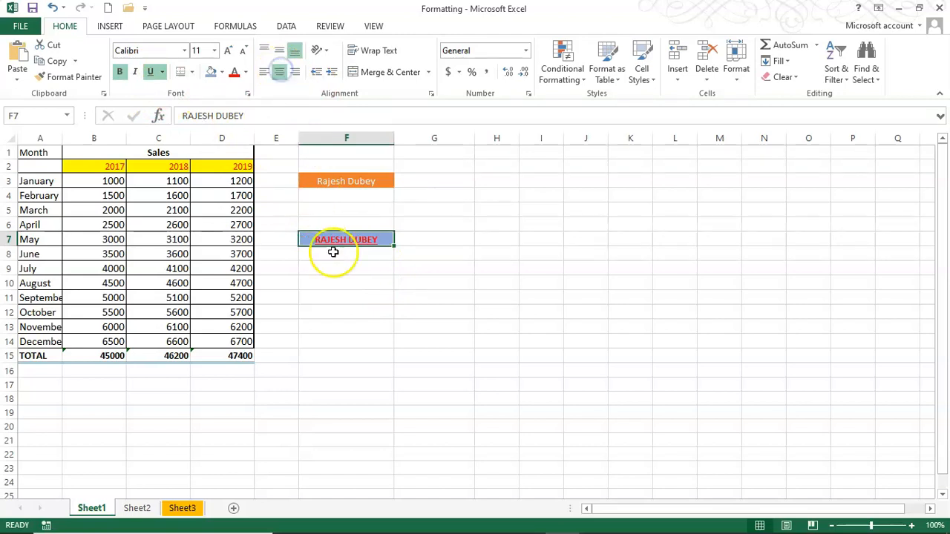
click(369, 285)
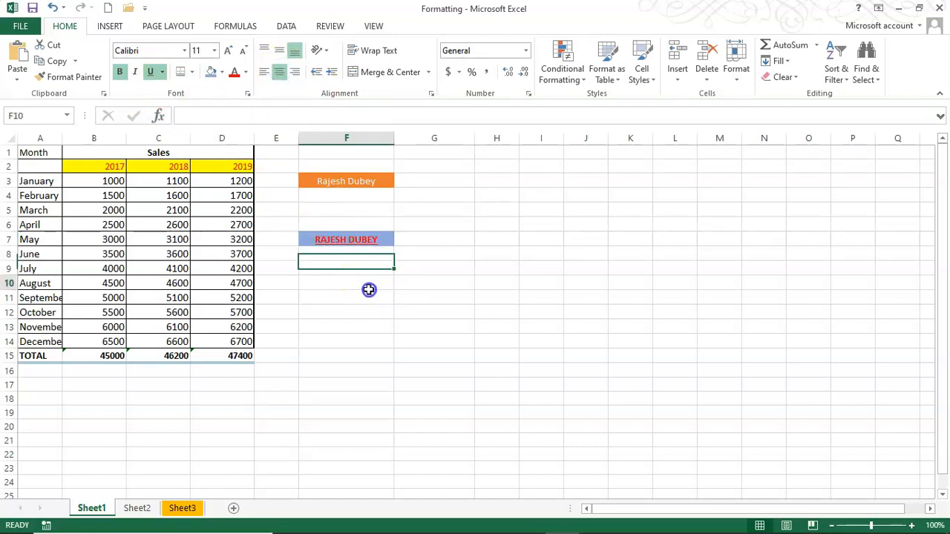
click(367, 238)
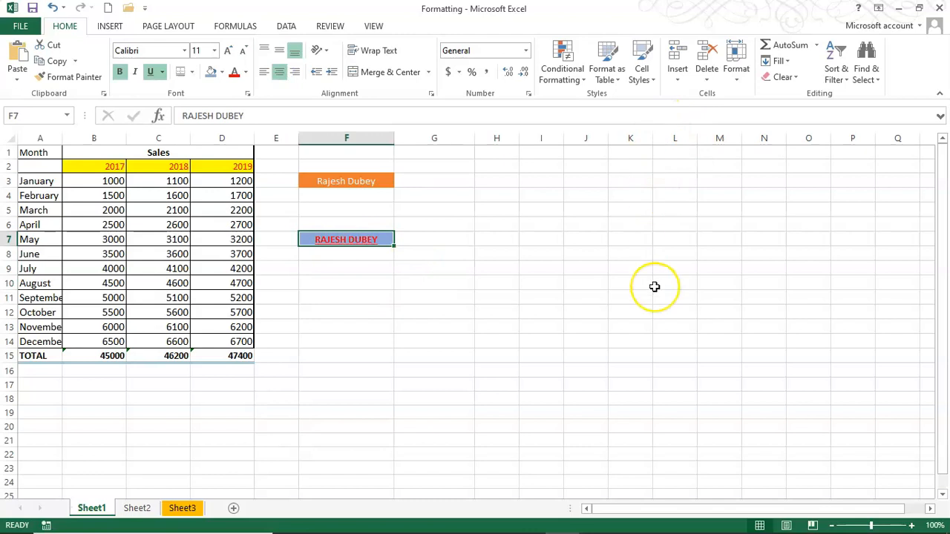
key(ctrl+1)
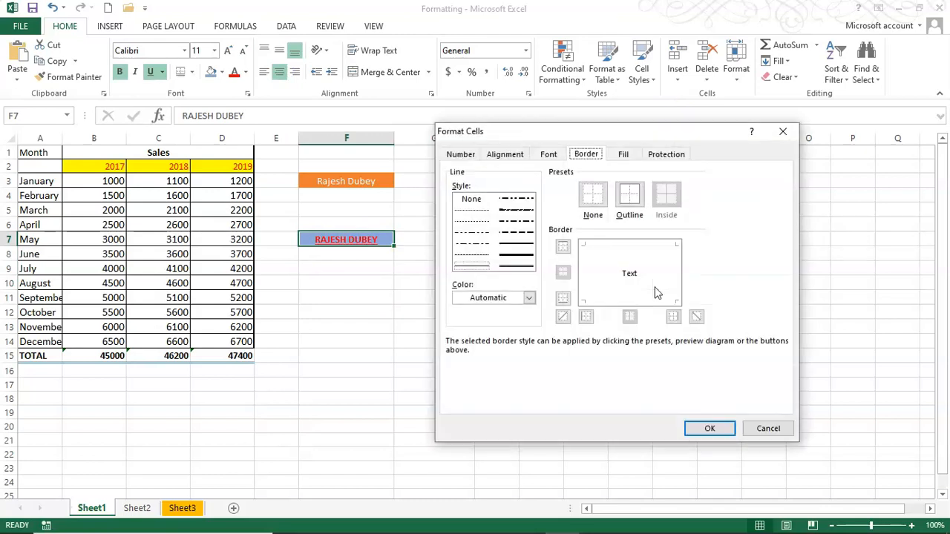
Create a cell style named 'my style1' from F7's bold red, centred, blue-filled formatting
click(766, 426)
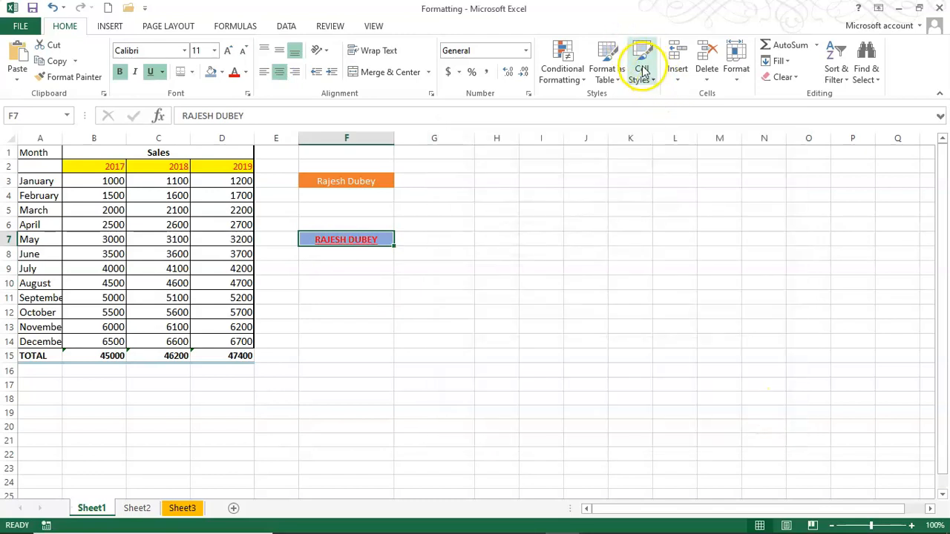
click(643, 68)
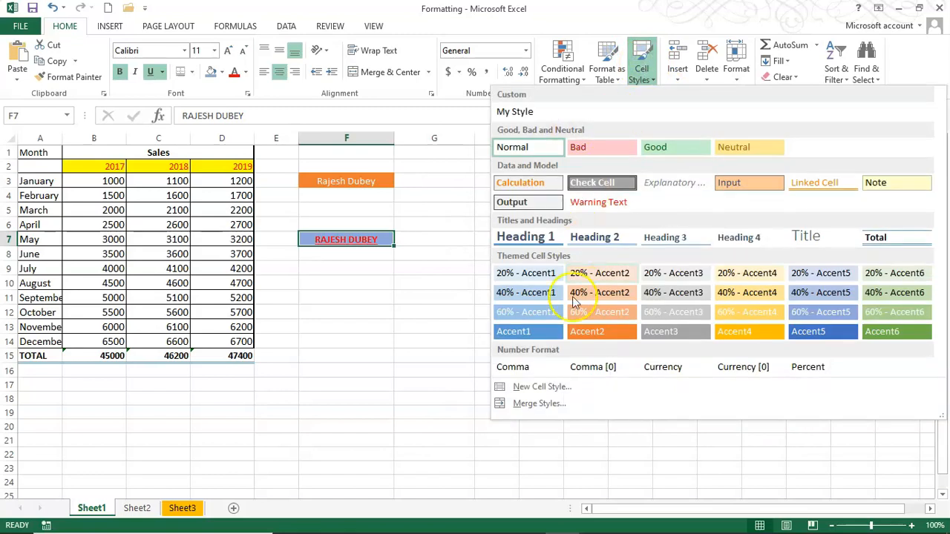
click(536, 388)
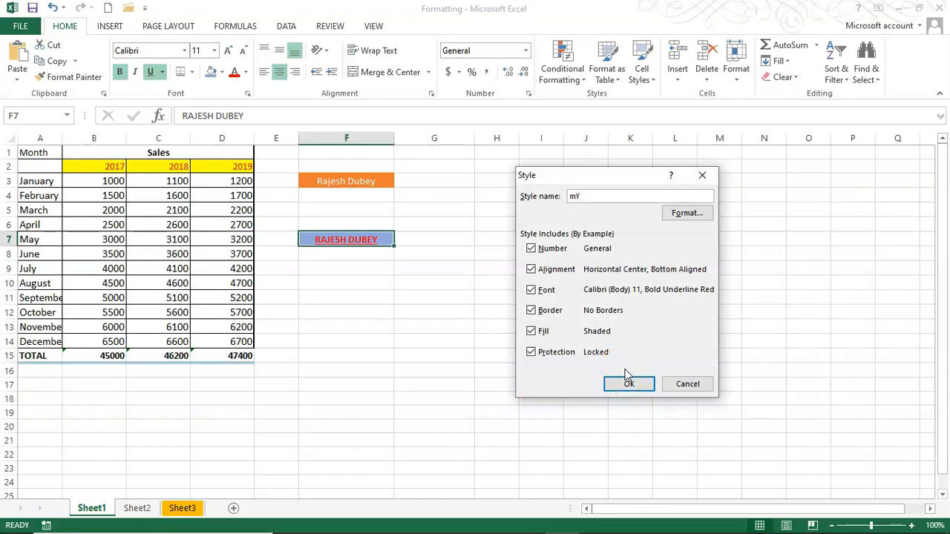
key(BackSpace)
text(m)
click(627, 389)
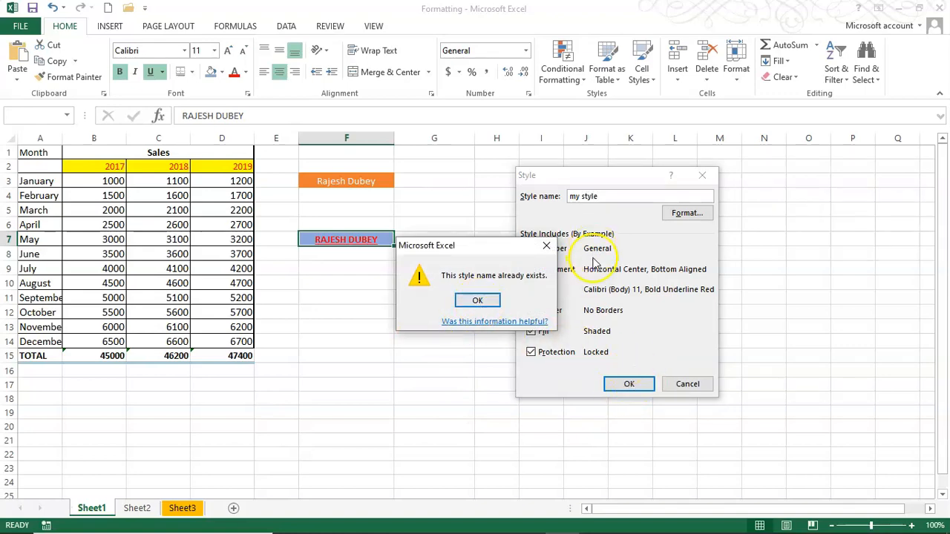
click(478, 300)
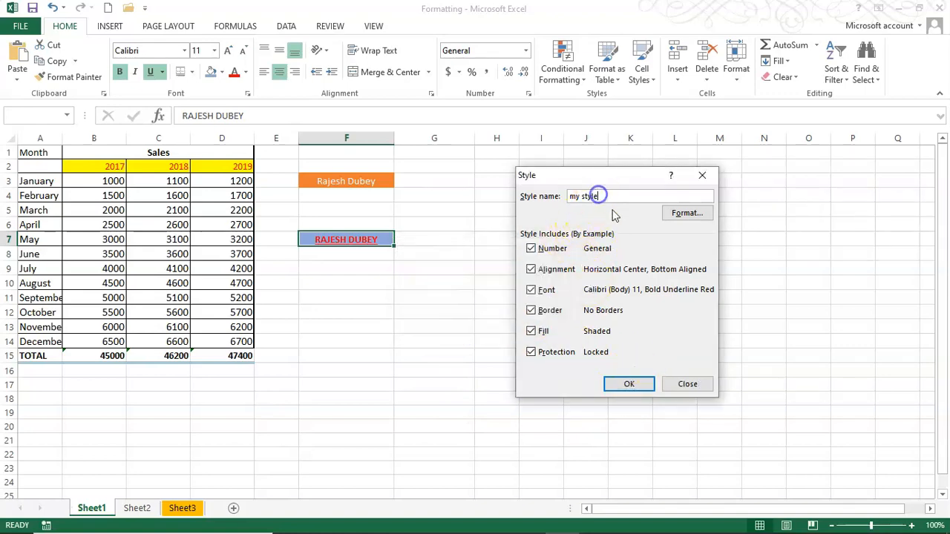
text(1)
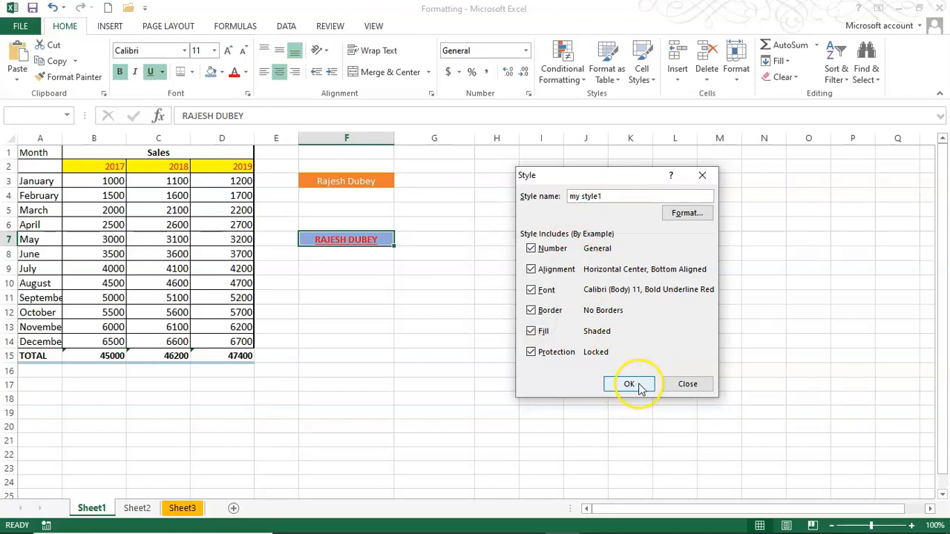
click(640, 387)
click(471, 353)
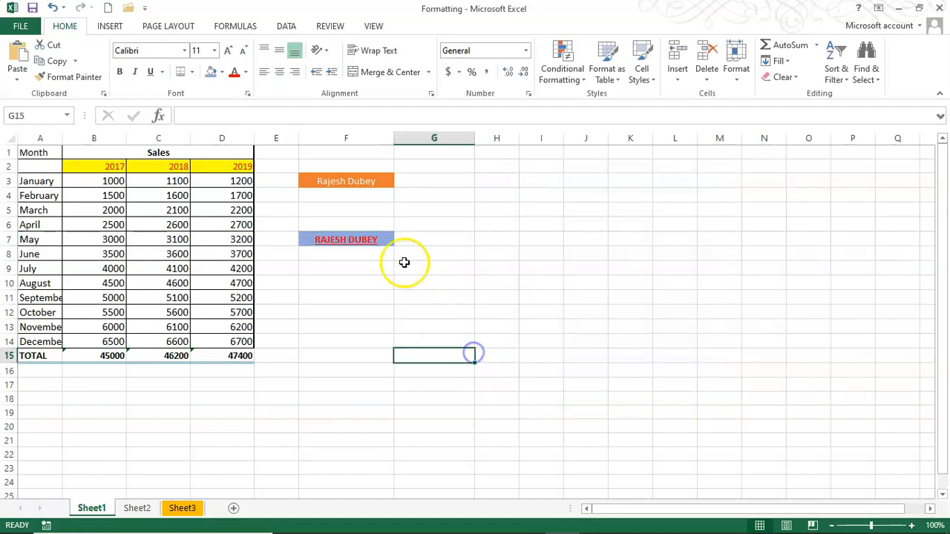
click(350, 241)
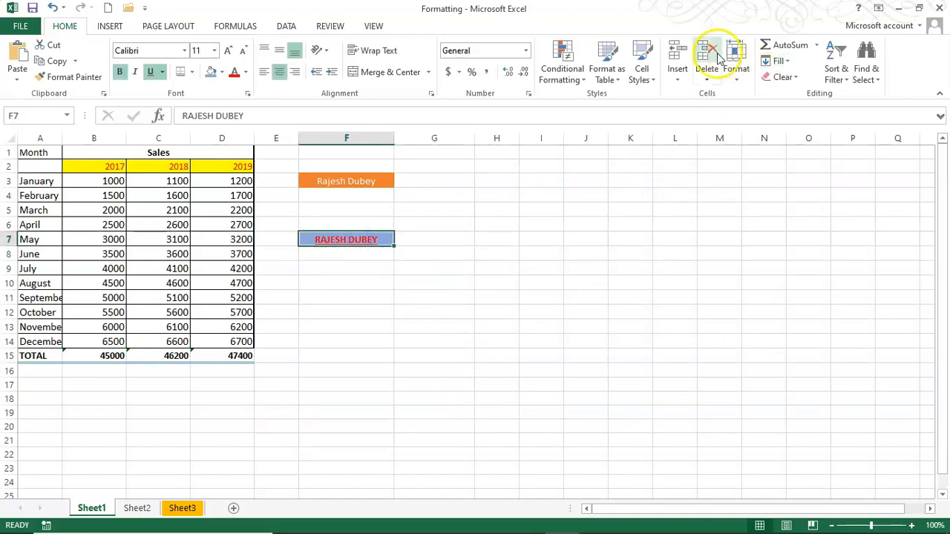
Enter the name in lowercase in F10 and apply the my style1 cell style
click(642, 72)
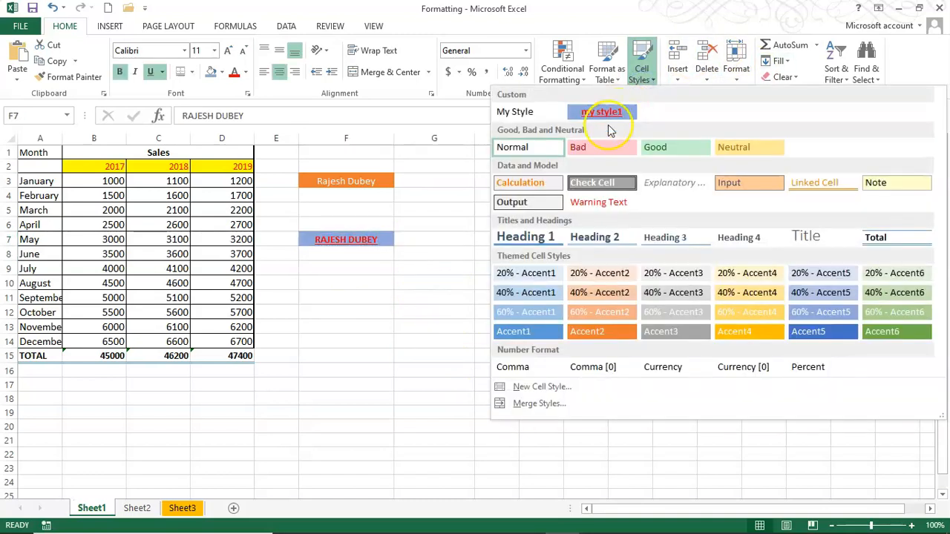
click(437, 301)
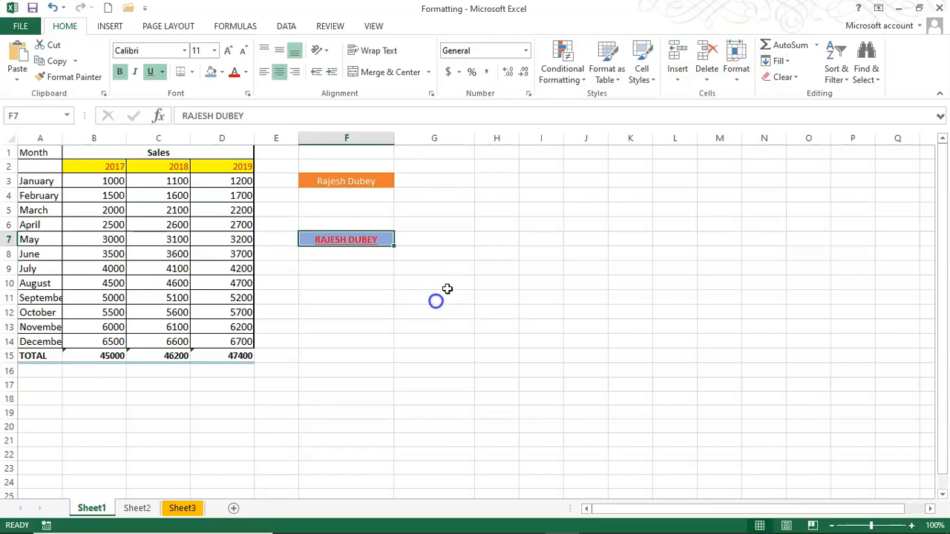
click(345, 278)
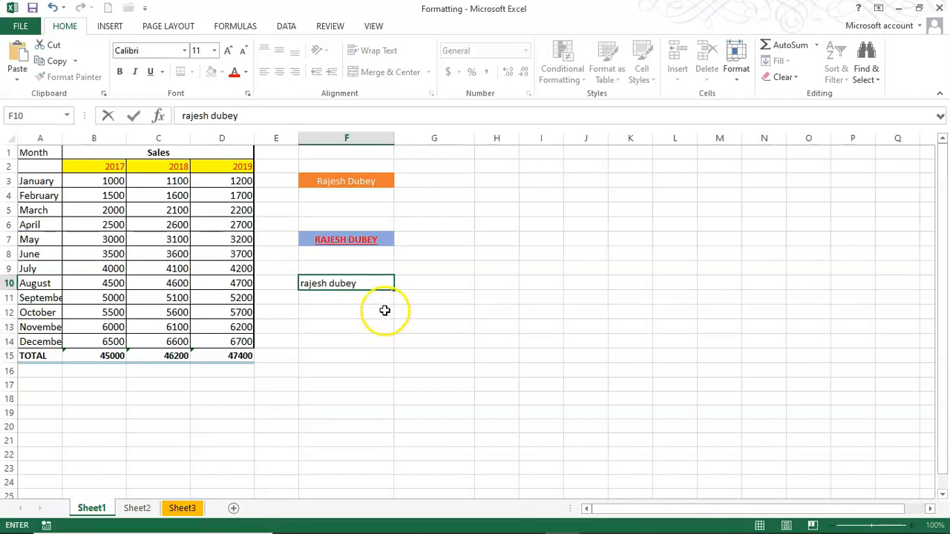
click(384, 310)
click(327, 285)
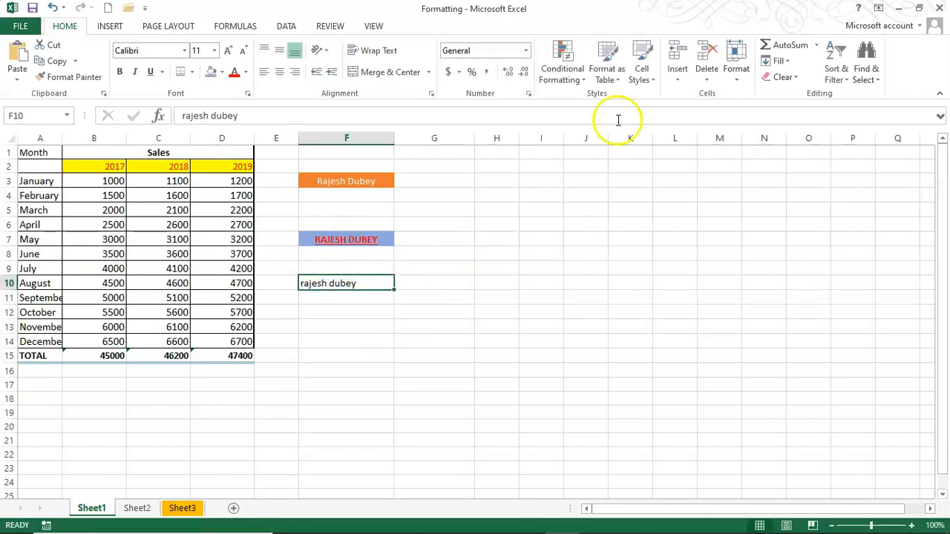
click(638, 78)
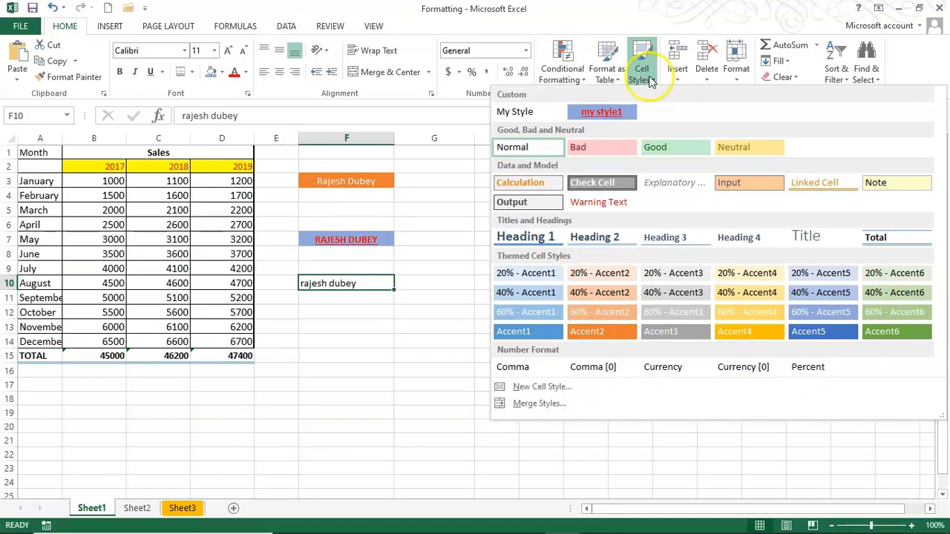
click(602, 112)
Apply the my style1 cell style to empty cell G16
click(465, 369)
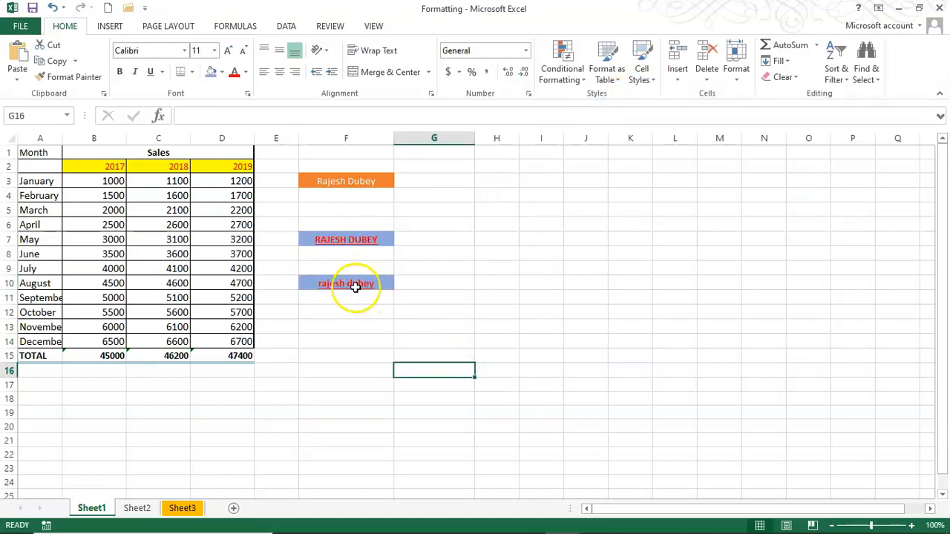
click(347, 328)
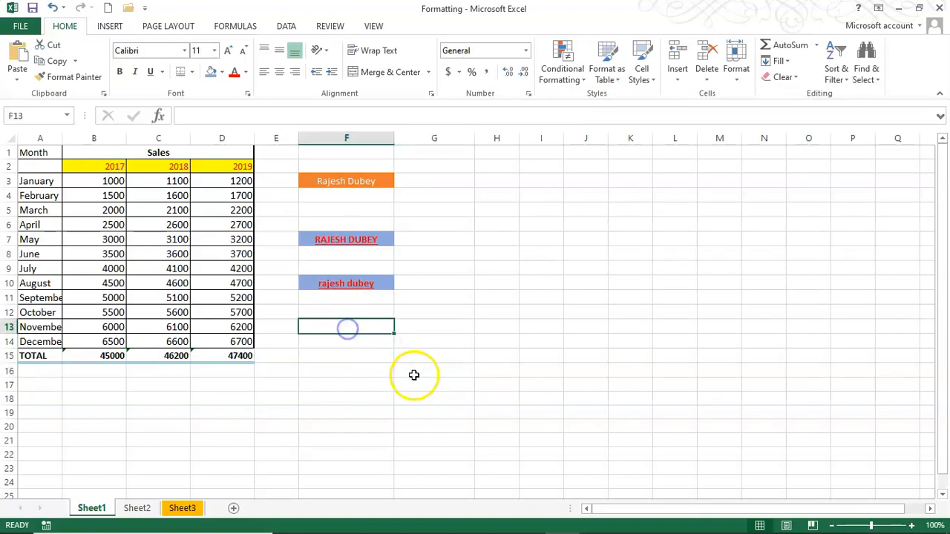
click(458, 378)
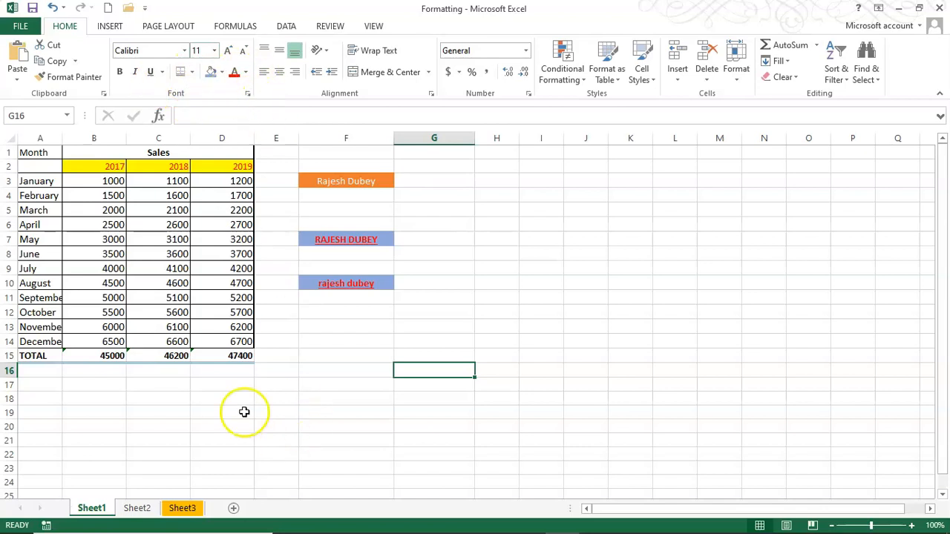
click(642, 63)
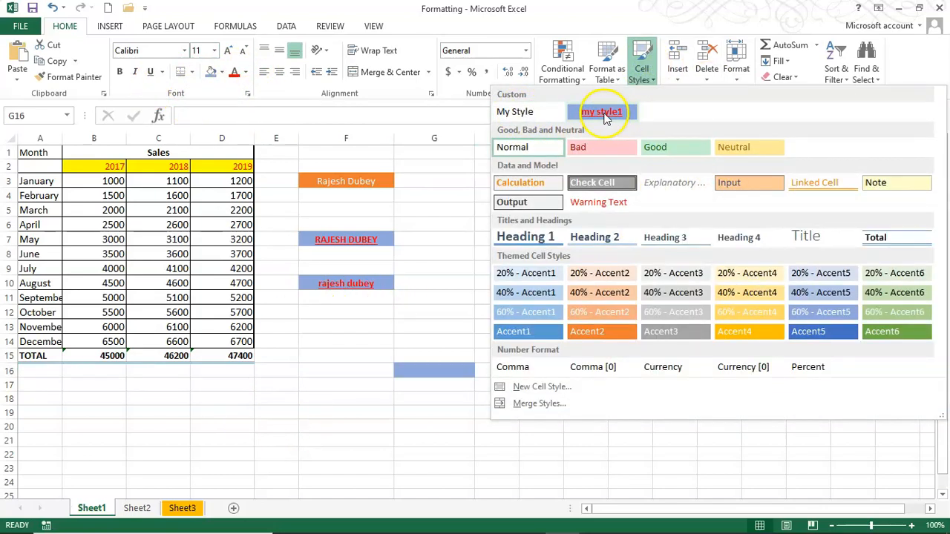
click(603, 113)
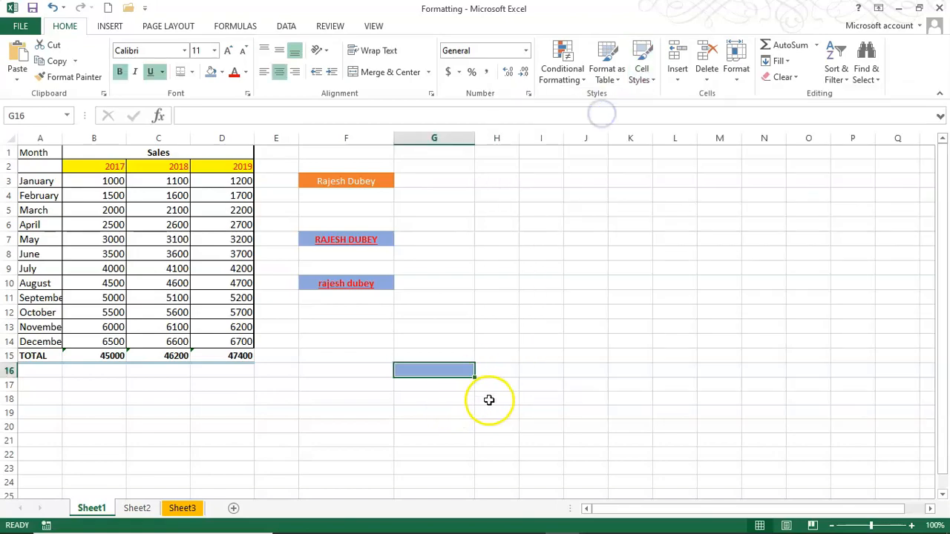
click(490, 399)
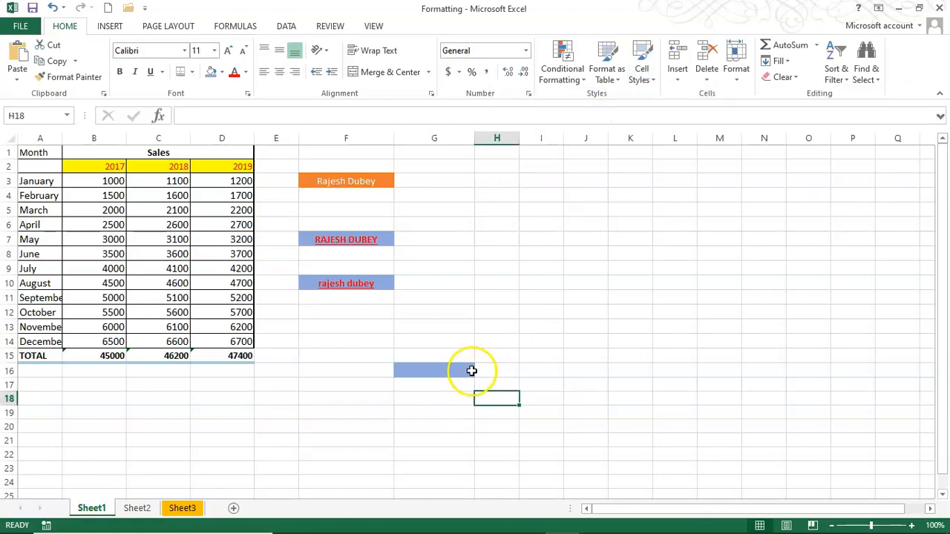
Select the sales data range A2:D15
click(547, 343)
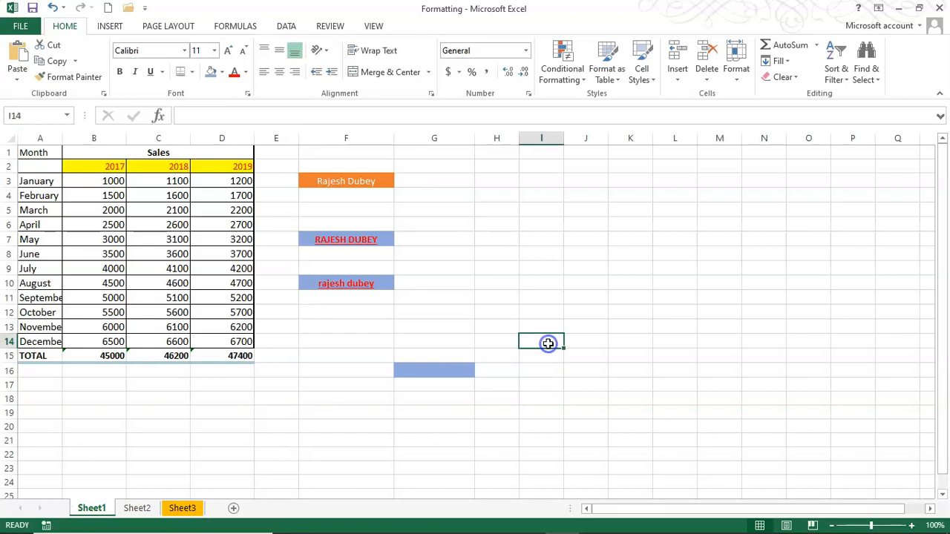
click(672, 225)
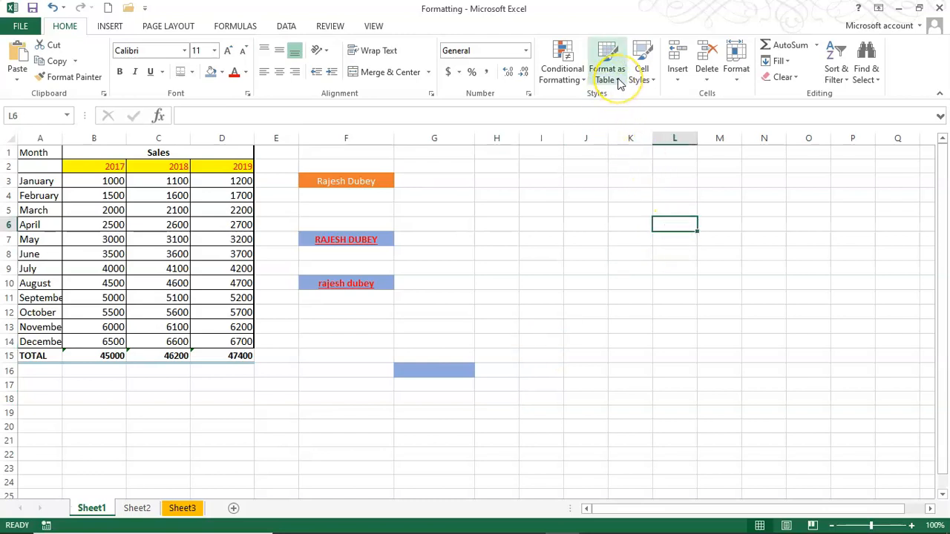
click(615, 221)
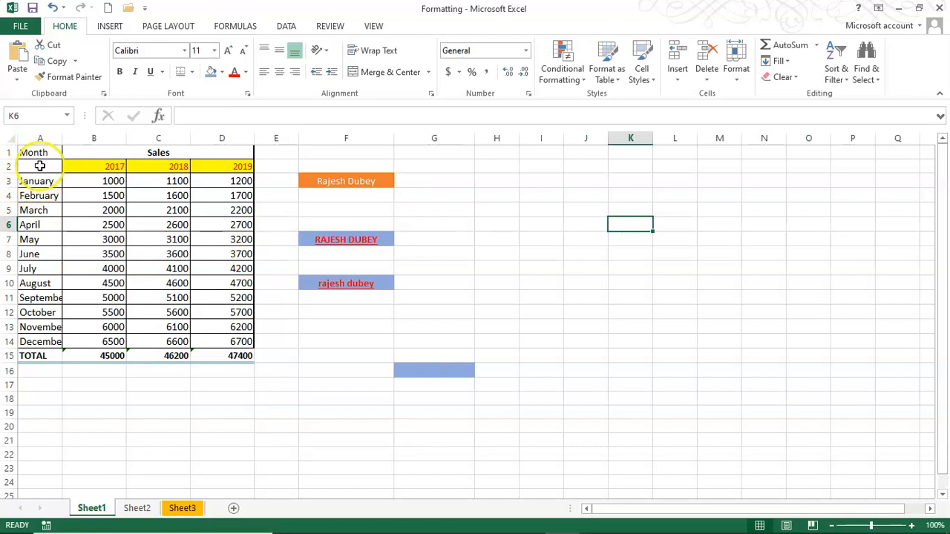
drag(34, 166, 242, 357)
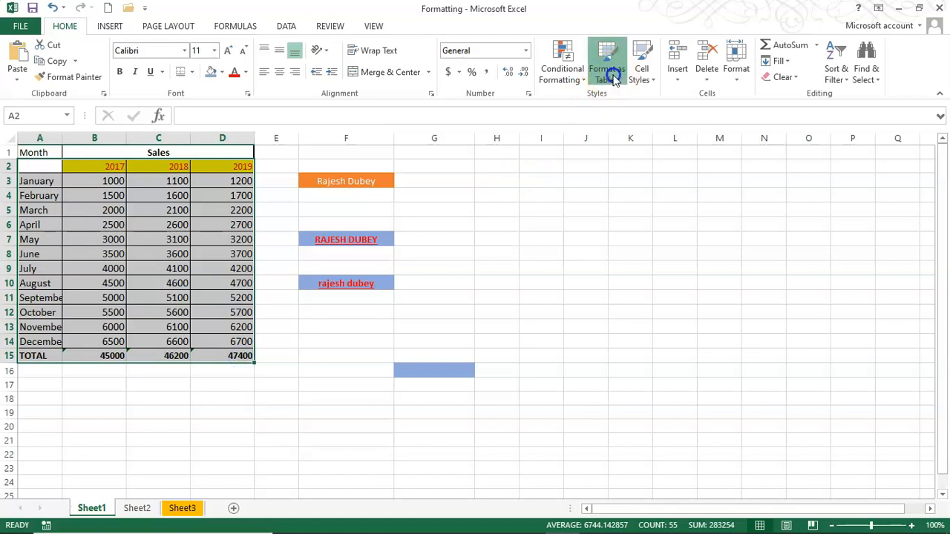
Format A2:D15 as a table with a Medium orange style and header row
click(608, 74)
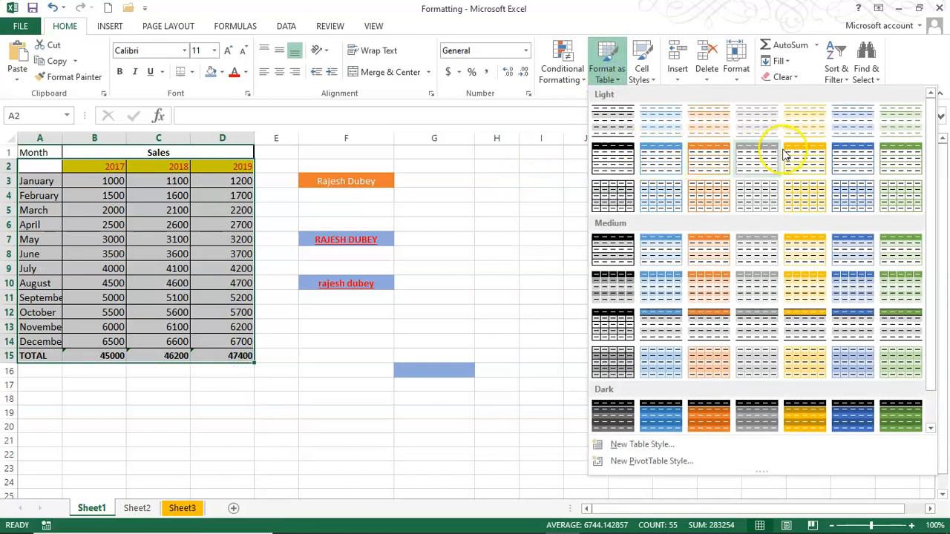
click(707, 290)
click(608, 320)
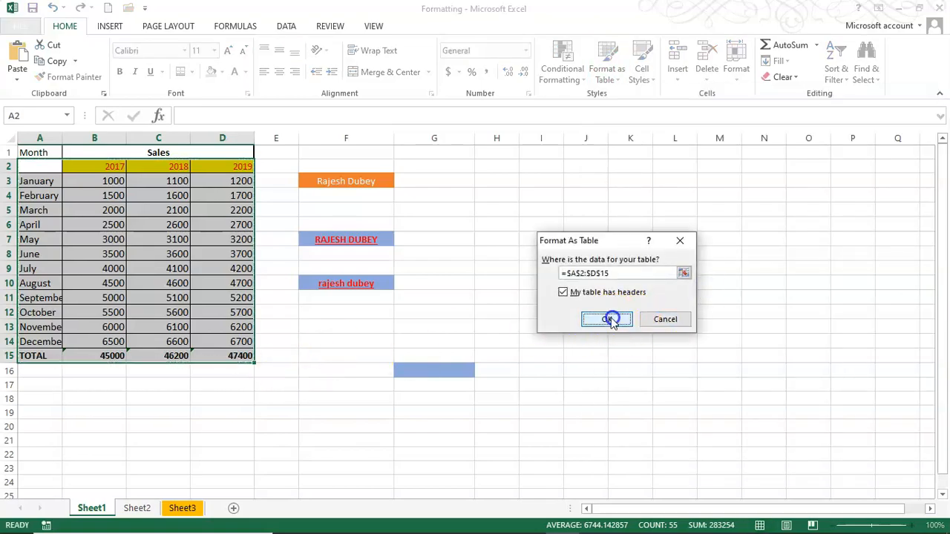
click(314, 374)
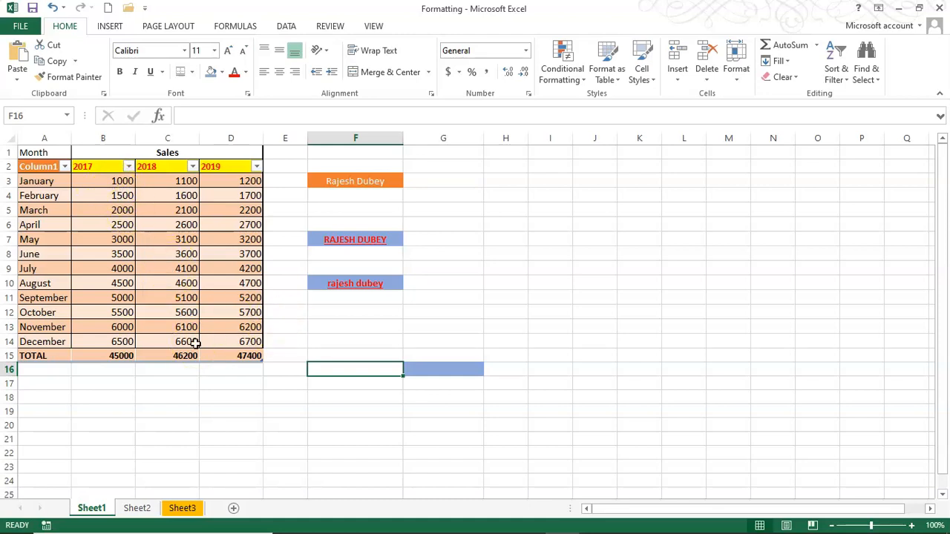
click(526, 264)
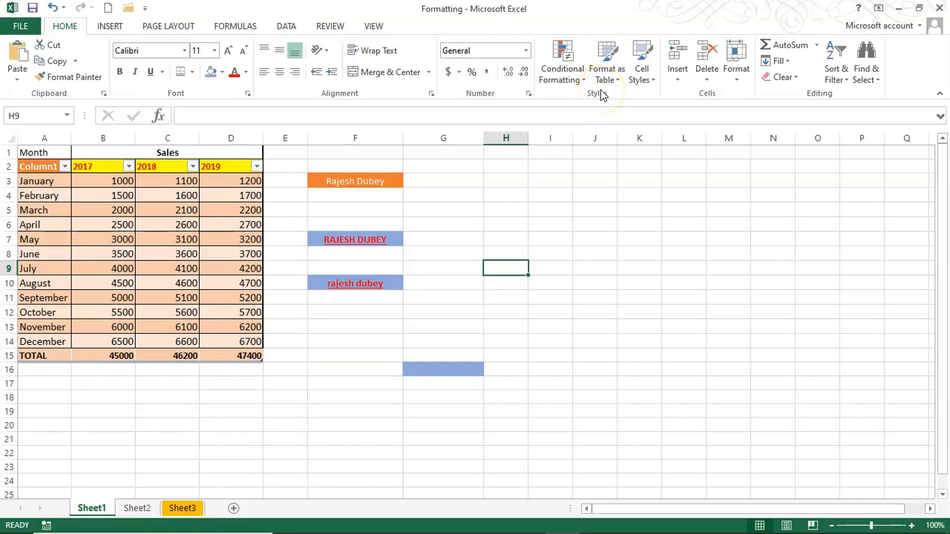
click(668, 238)
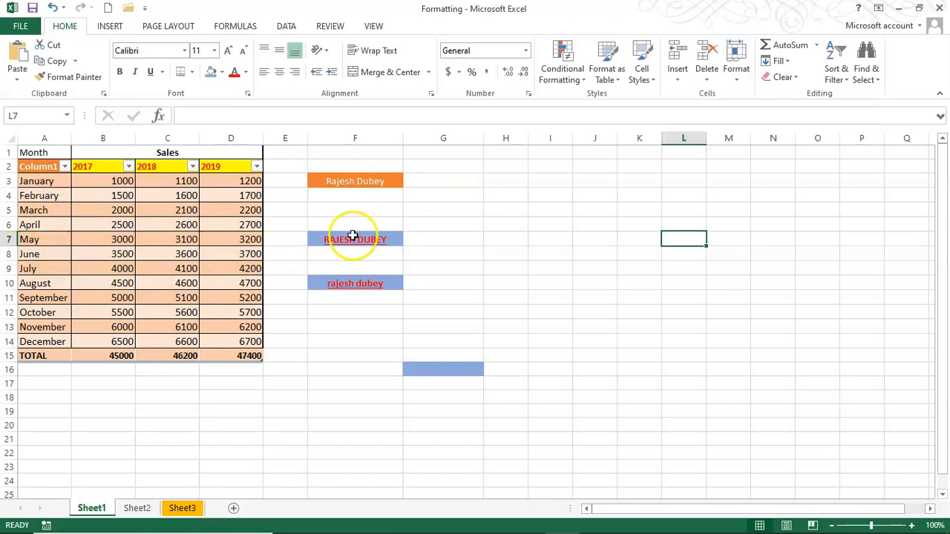
Undo the table formatting, then insert an entire blank row 8 above June
click(53, 7)
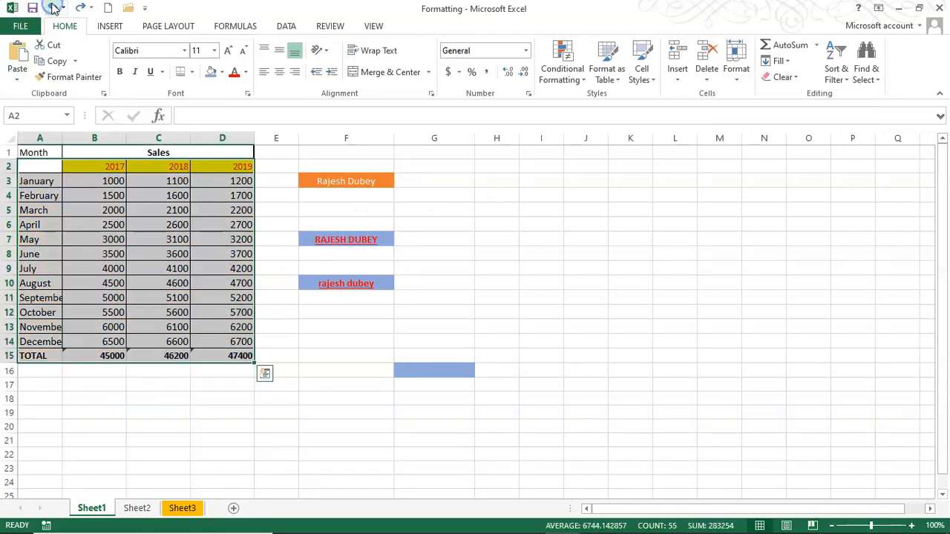
click(651, 249)
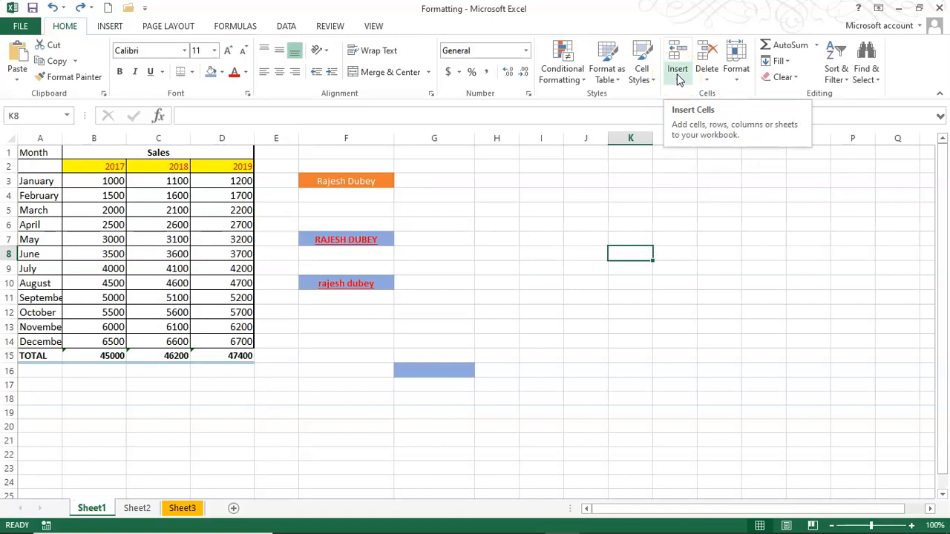
click(41, 254)
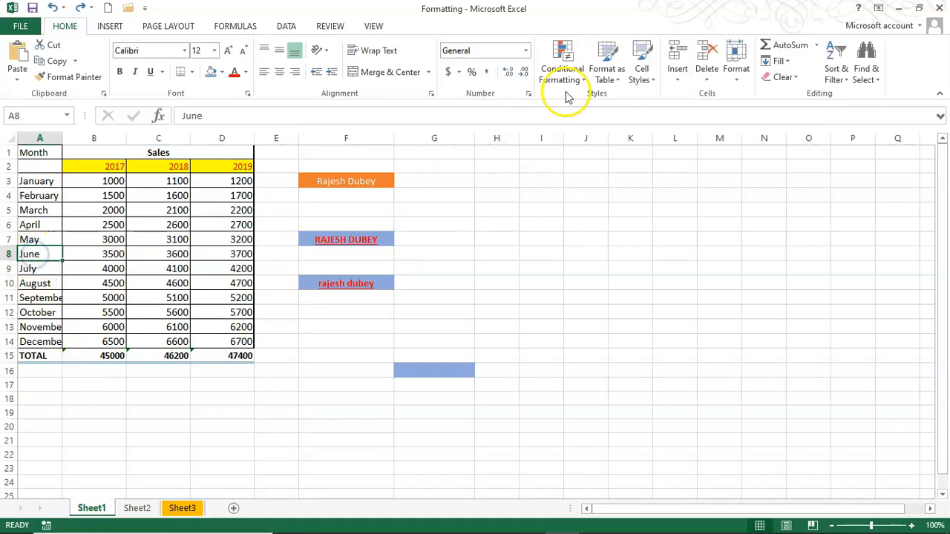
click(677, 74)
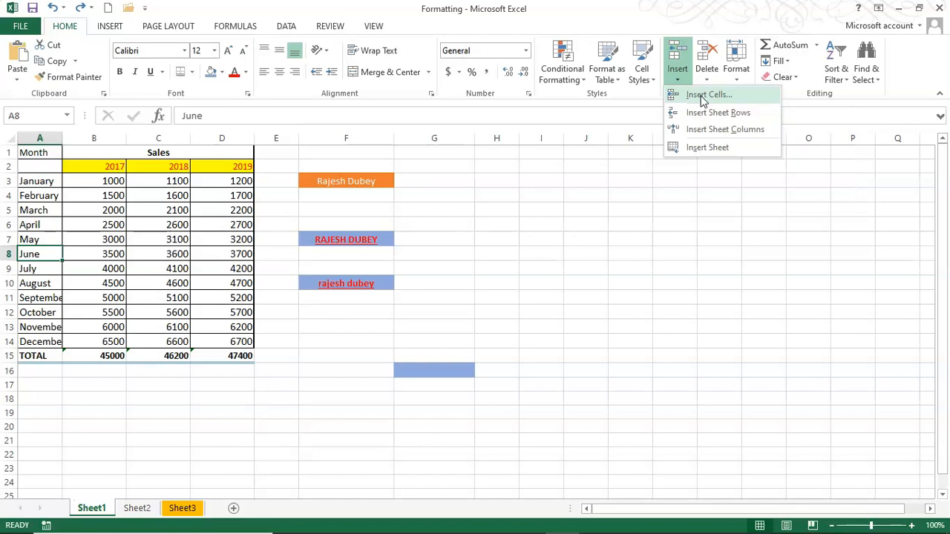
click(703, 97)
click(586, 277)
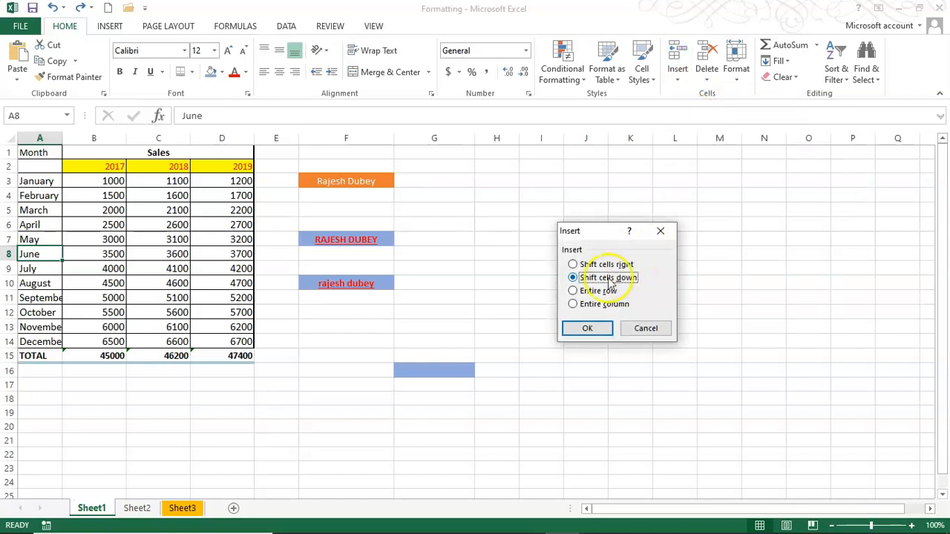
click(574, 293)
click(598, 328)
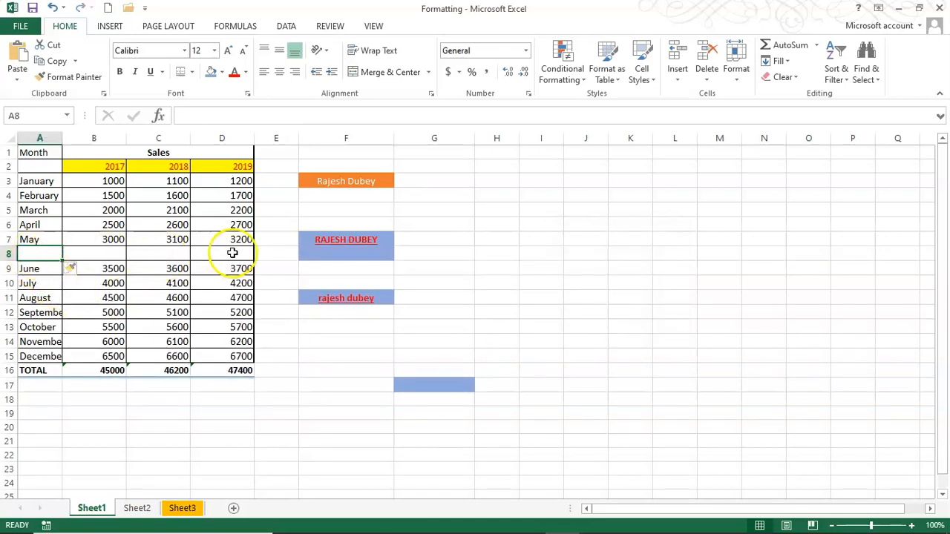
Delete the blank row 8 again, then bring up the Format cell size options
click(678, 74)
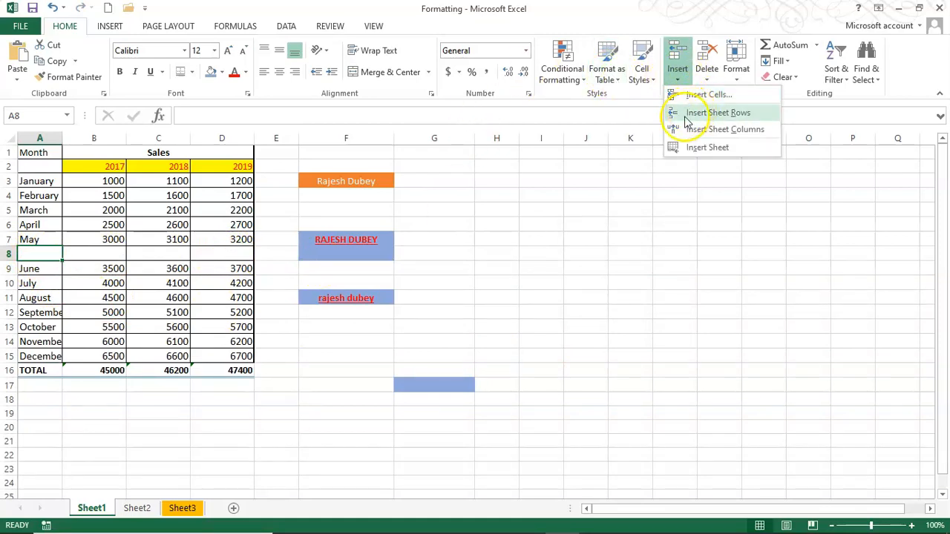
click(674, 187)
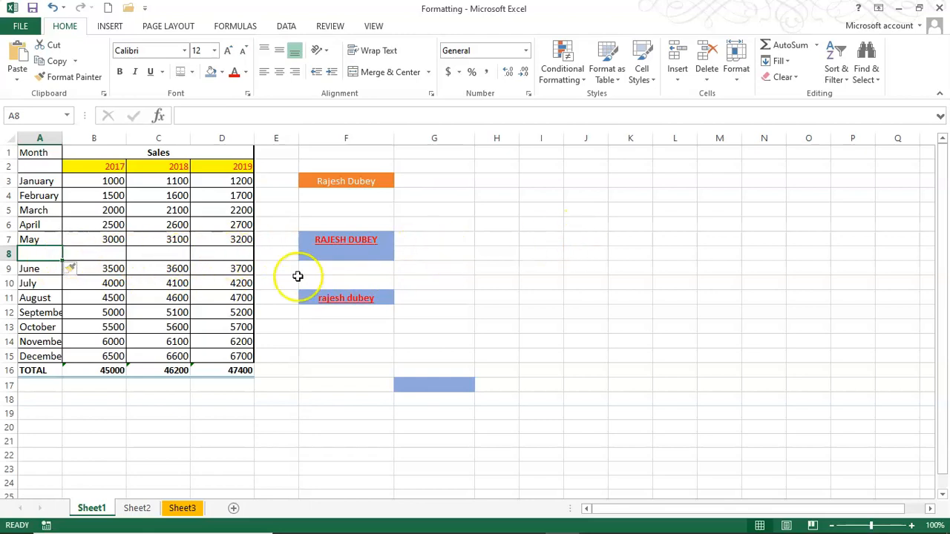
click(706, 77)
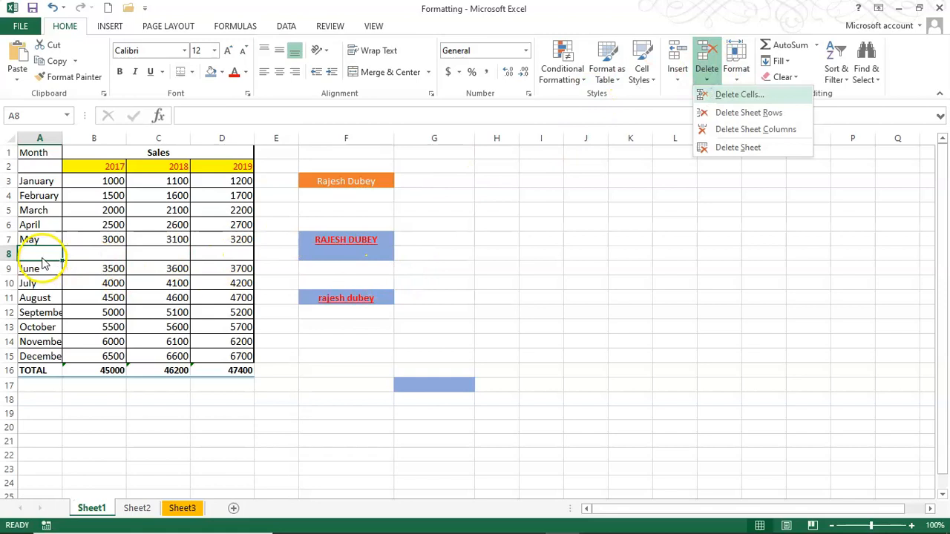
click(729, 117)
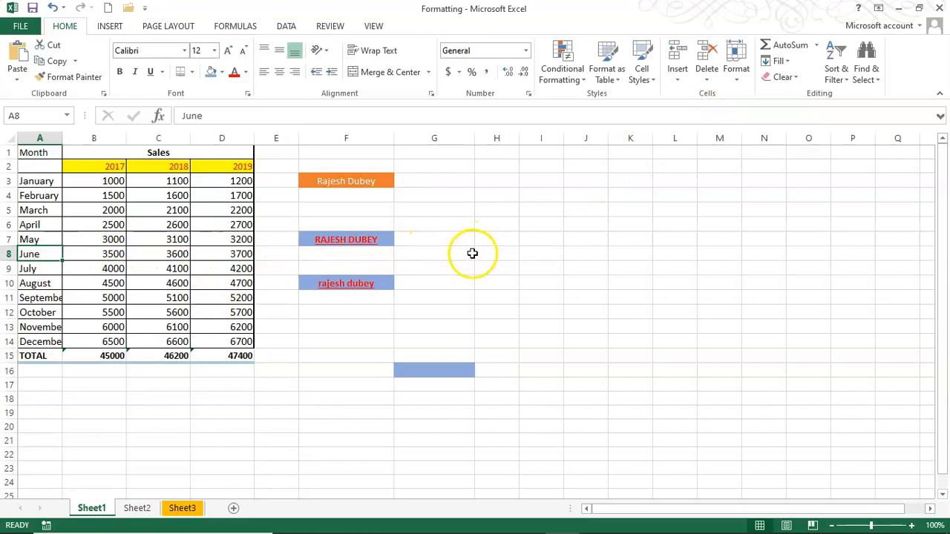
click(664, 225)
click(739, 70)
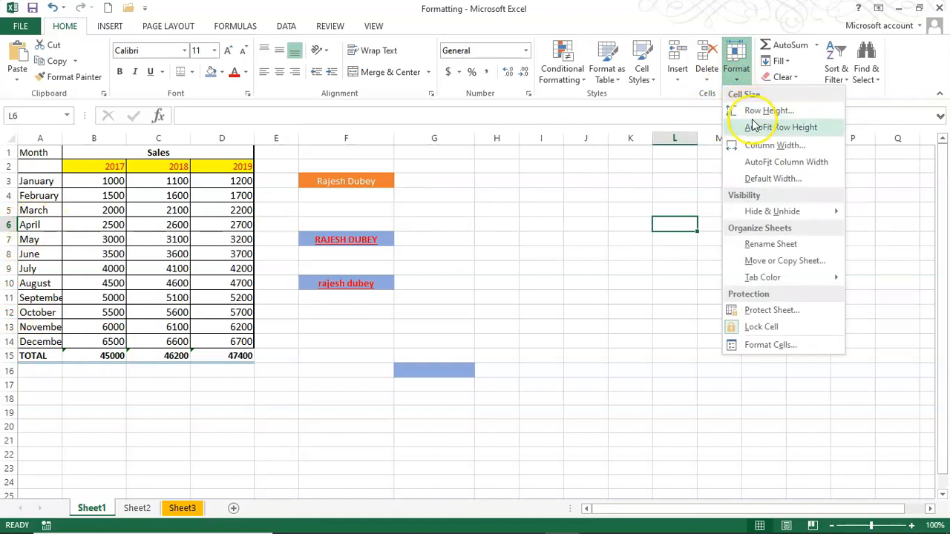
Set the January row 3 height to 30 via Row Height
click(22, 185)
mouse_move(6, 189)
mouse_down()
mouse_move(6, 207)
mouse_move(6, 195)
mouse_up()
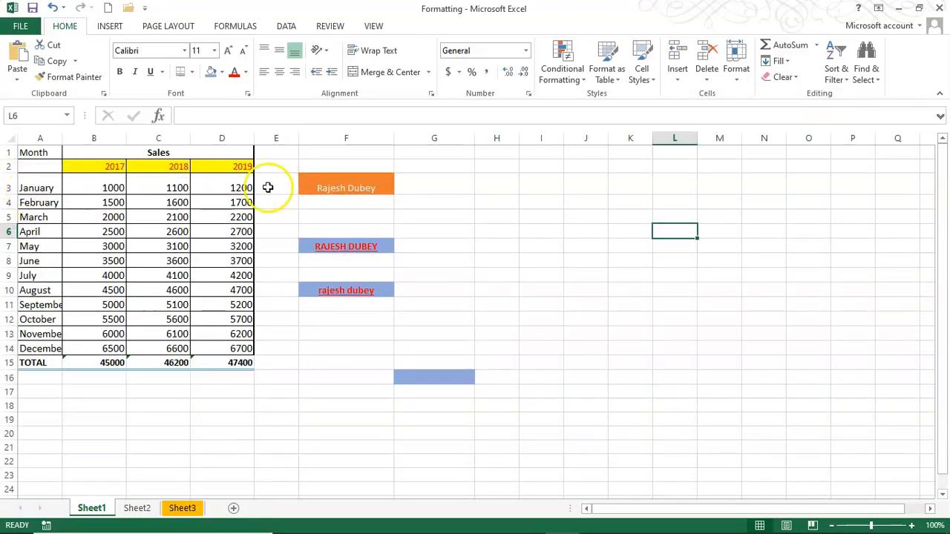
click(9, 188)
click(737, 71)
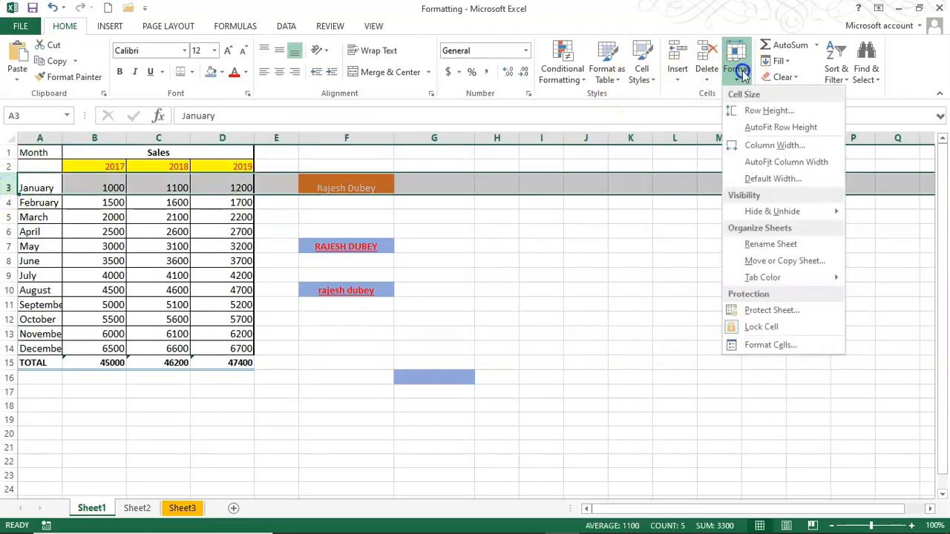
click(759, 110)
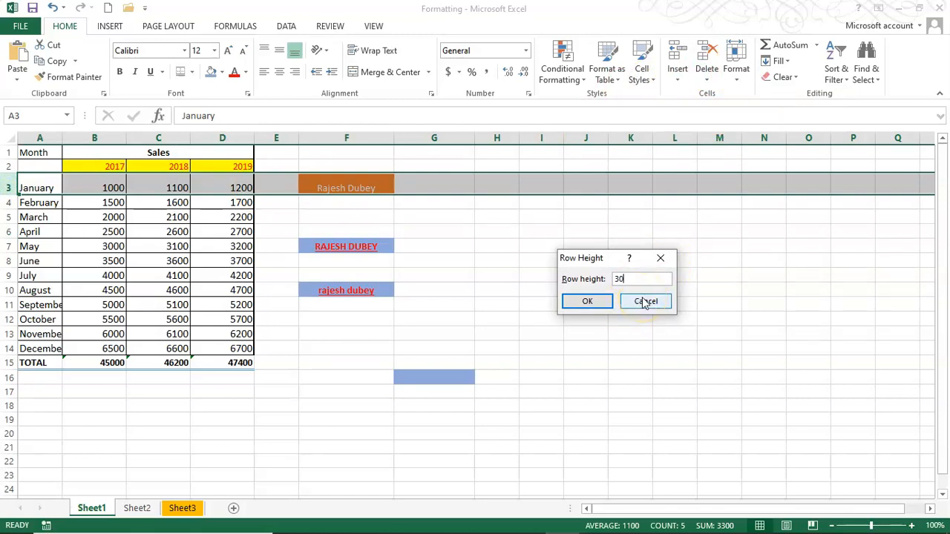
key(Return)
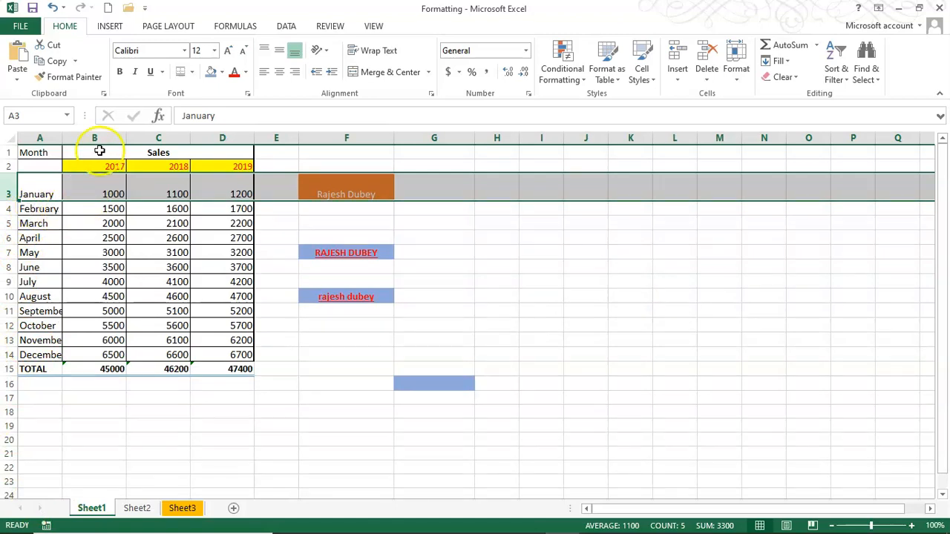
click(34, 138)
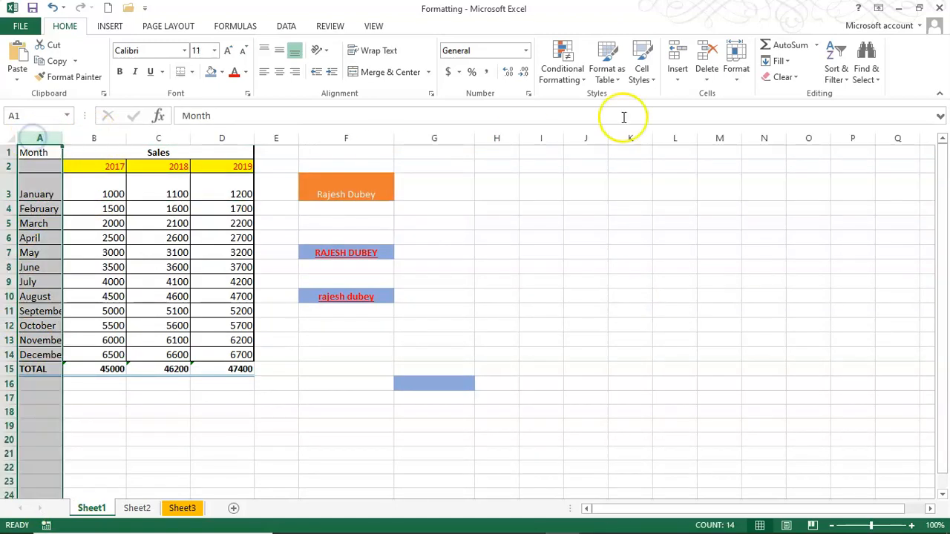
Set column A's width to 10 so September and December fit
click(735, 65)
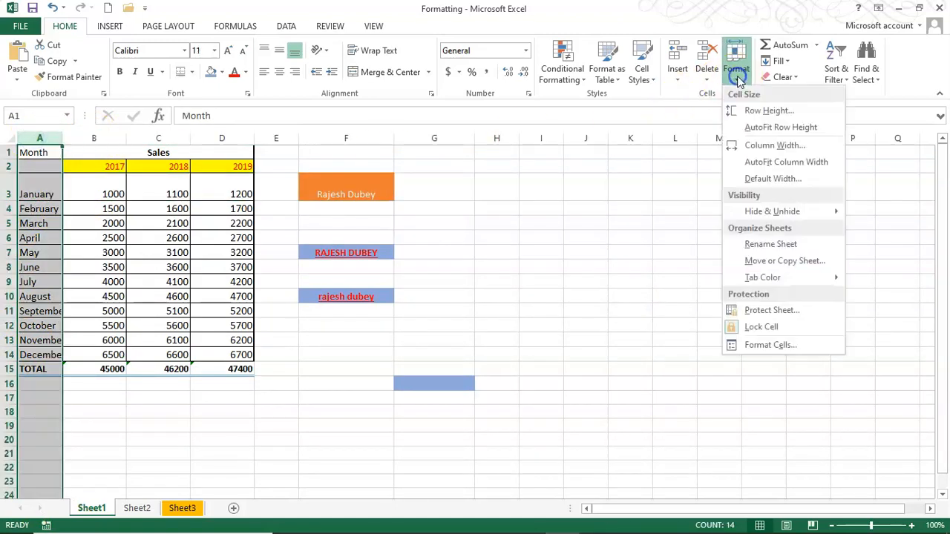
click(776, 145)
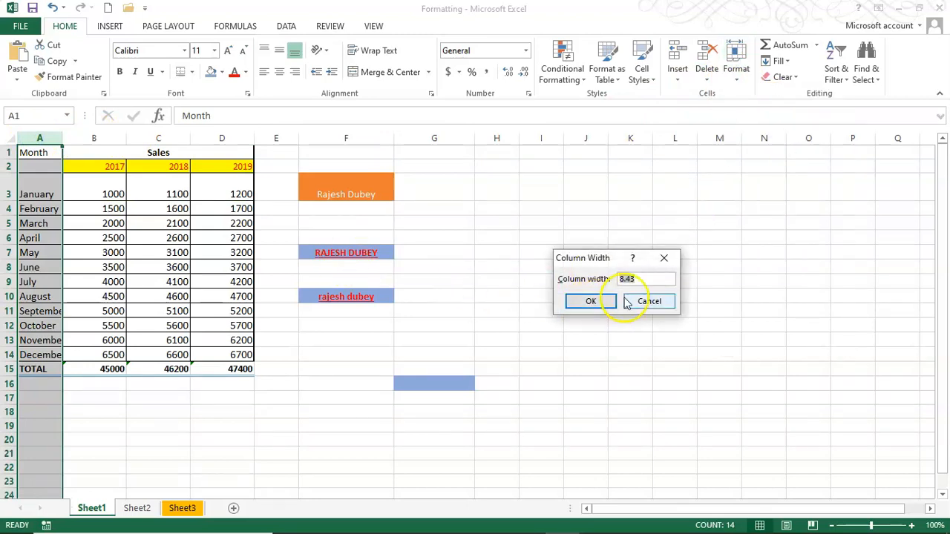
text(10)
key(Return)
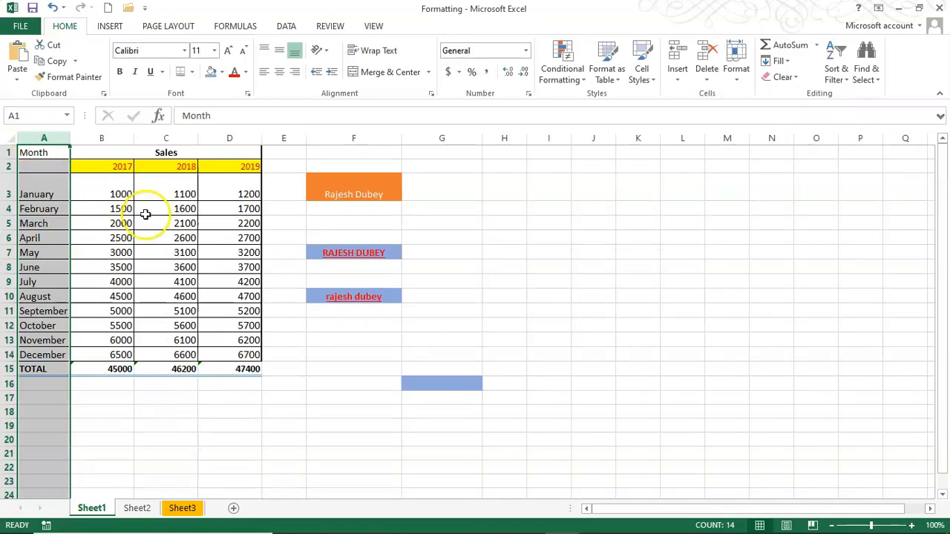
Select the April, May and June rows
click(737, 65)
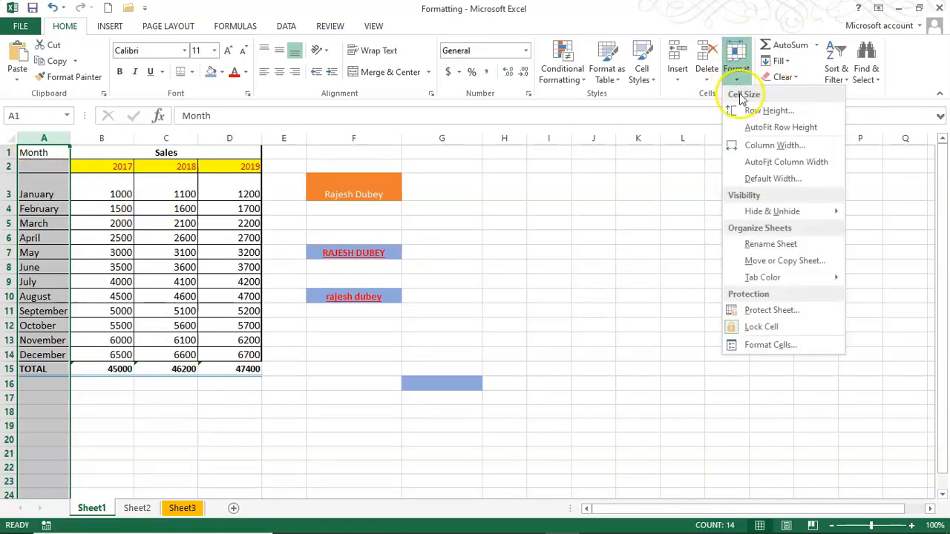
mouse_move(772, 211)
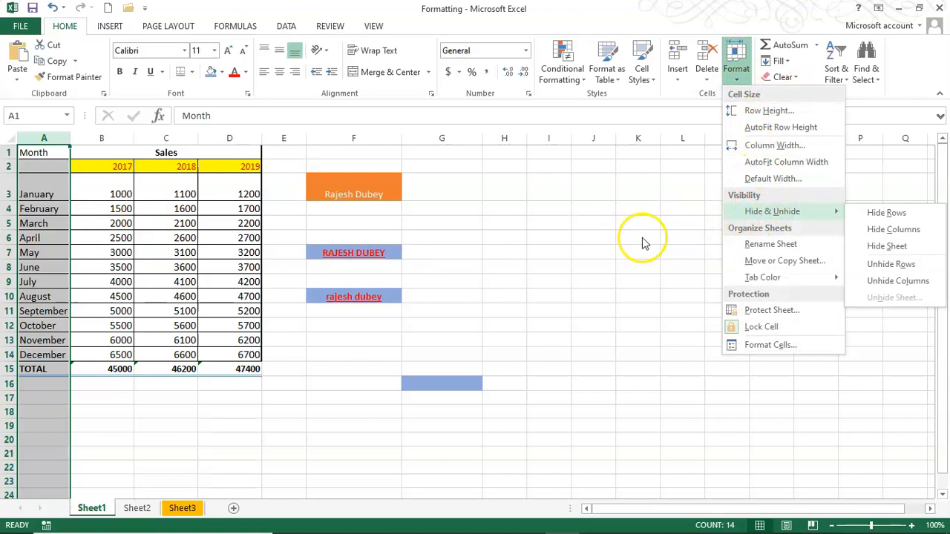
click(658, 238)
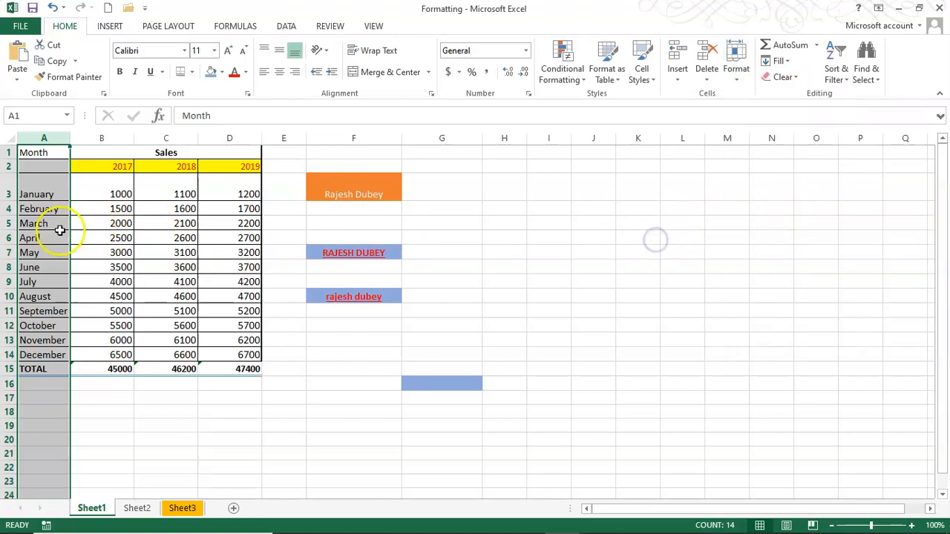
drag(10, 223, 9, 265)
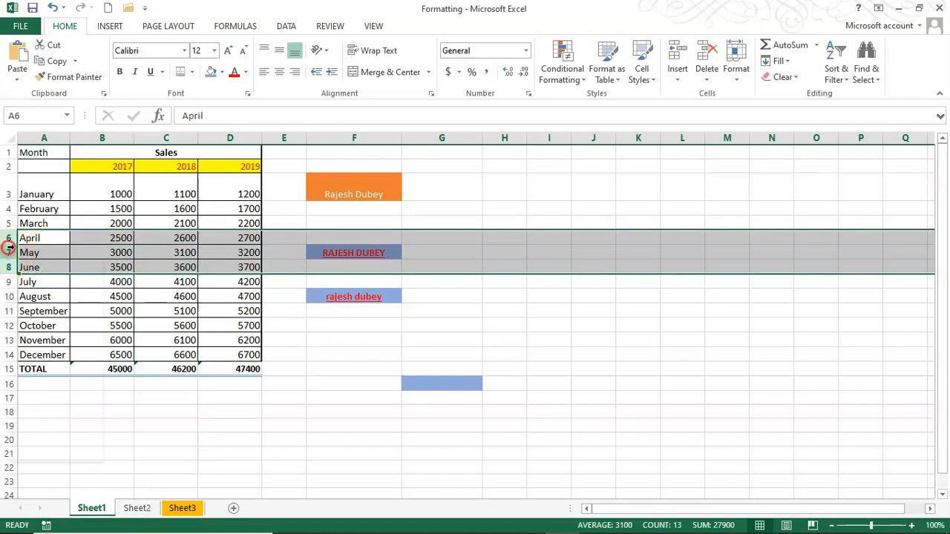
Hide the April, May and June rows (rows 6–8) from the sales table
right_click(8, 247)
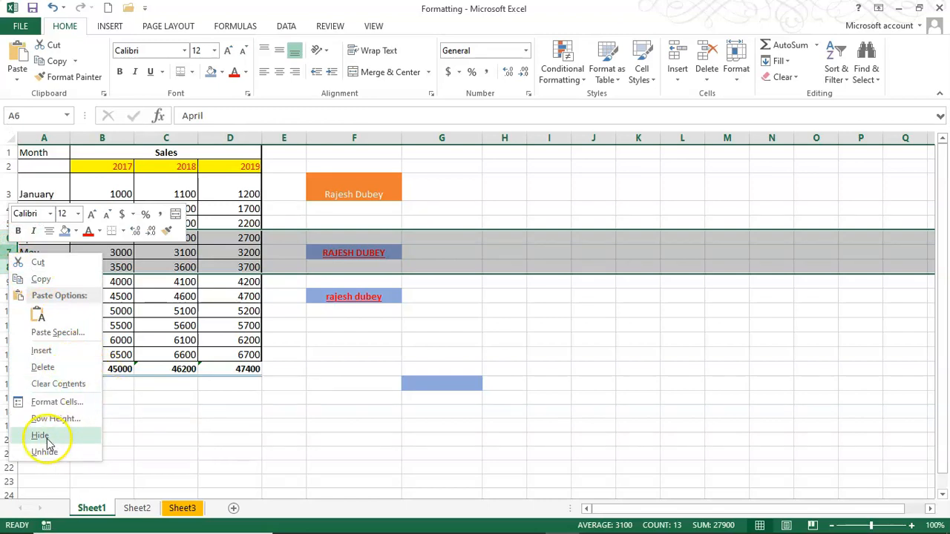
click(735, 70)
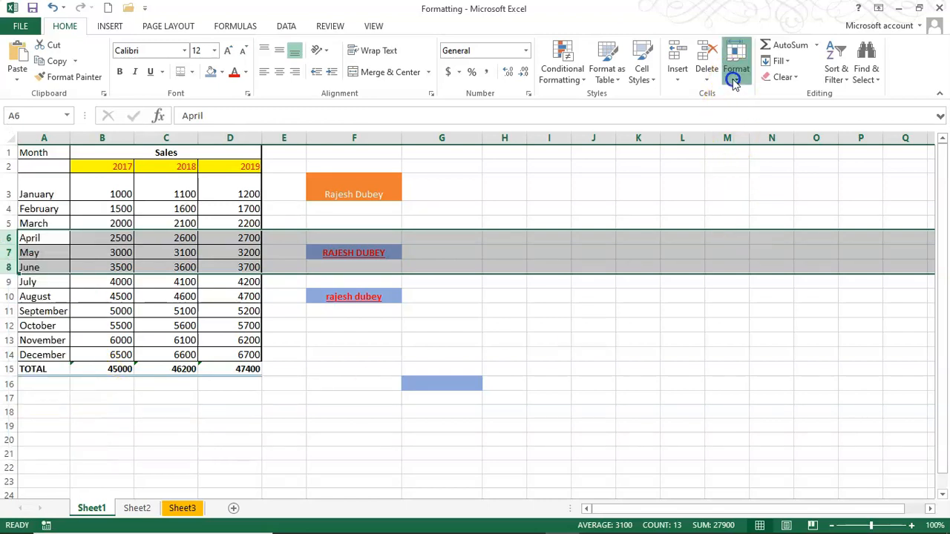
mouse_move(776, 212)
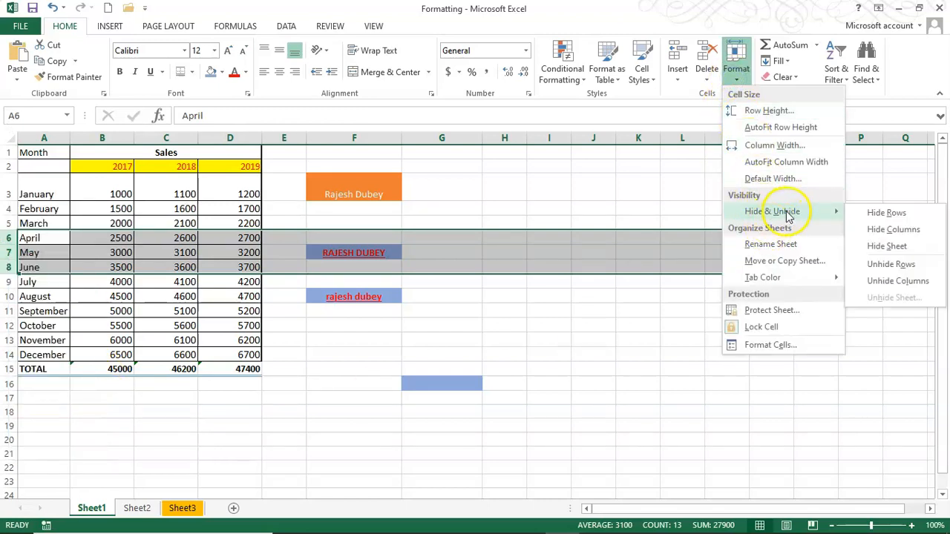
click(883, 215)
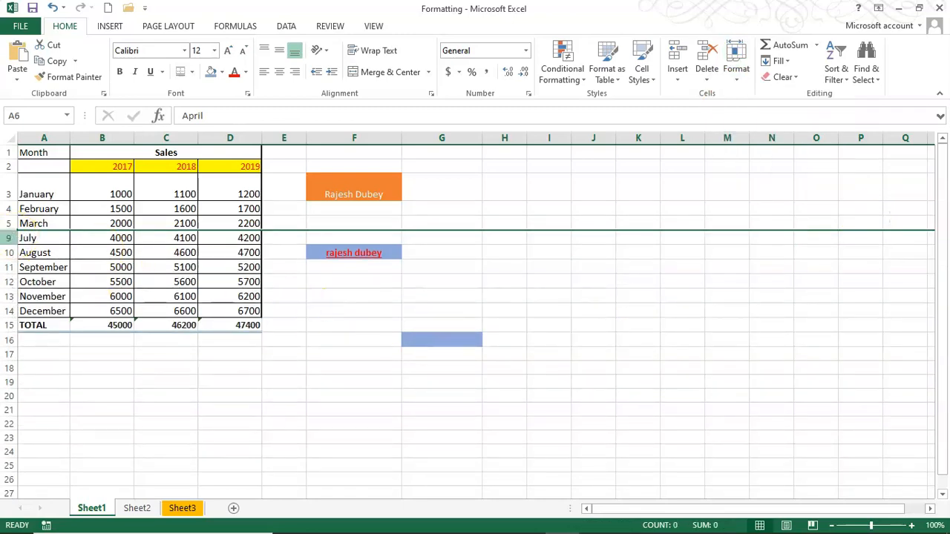
click(735, 70)
mouse_move(776, 211)
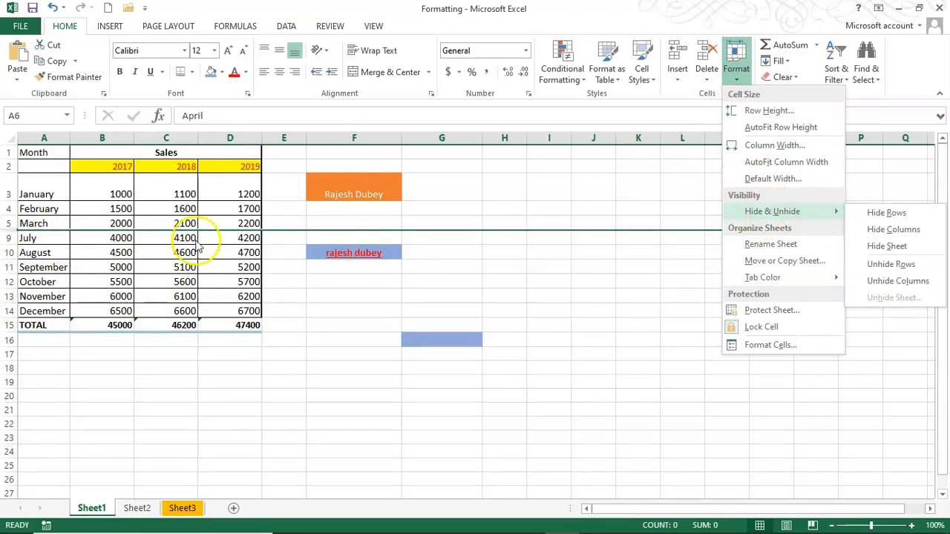
click(335, 297)
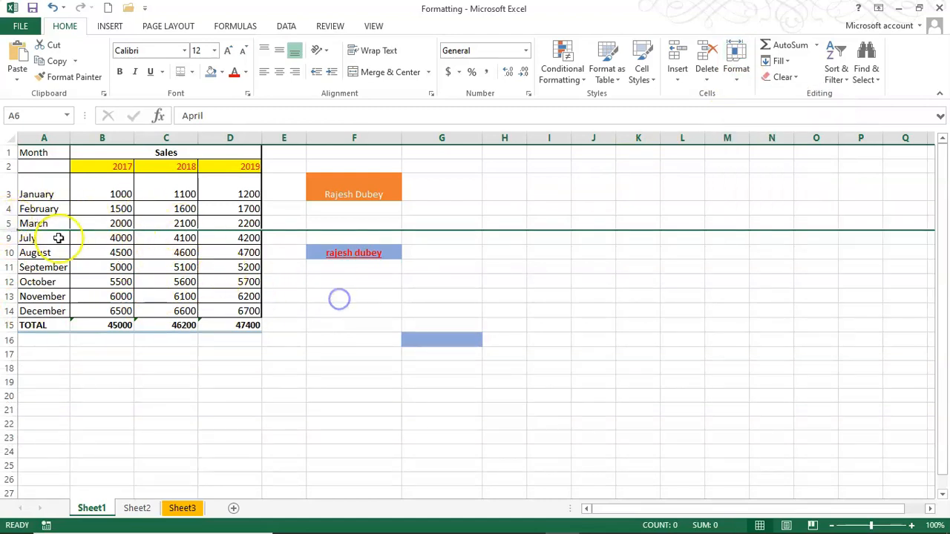
Unhide April, May and June by selecting rows March through July and choosing Unhide
click(8, 223)
drag(9, 224, 8, 239)
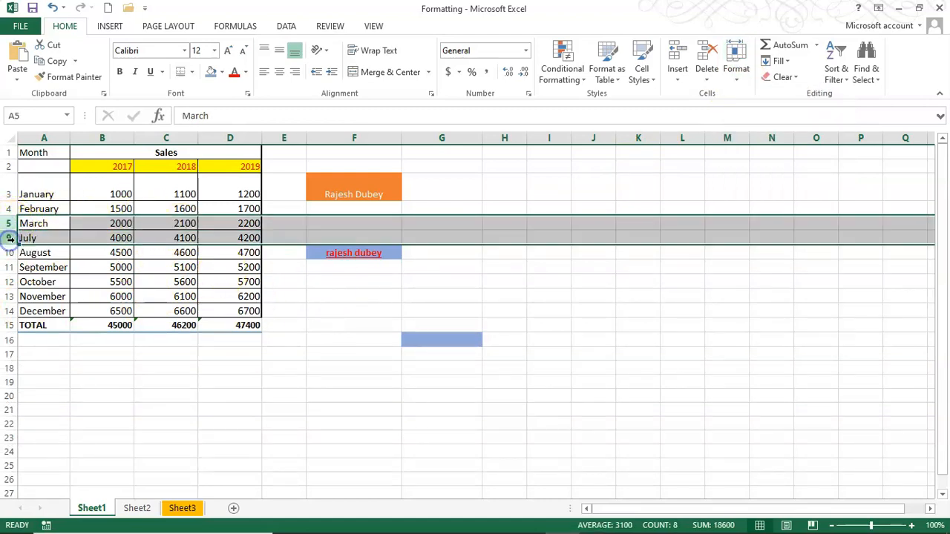
right_click(9, 239)
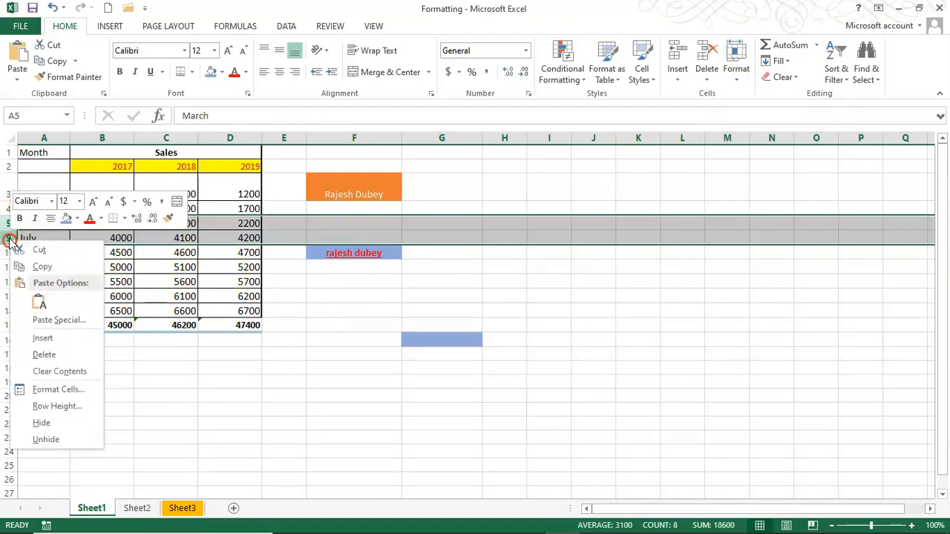
click(46, 440)
click(344, 383)
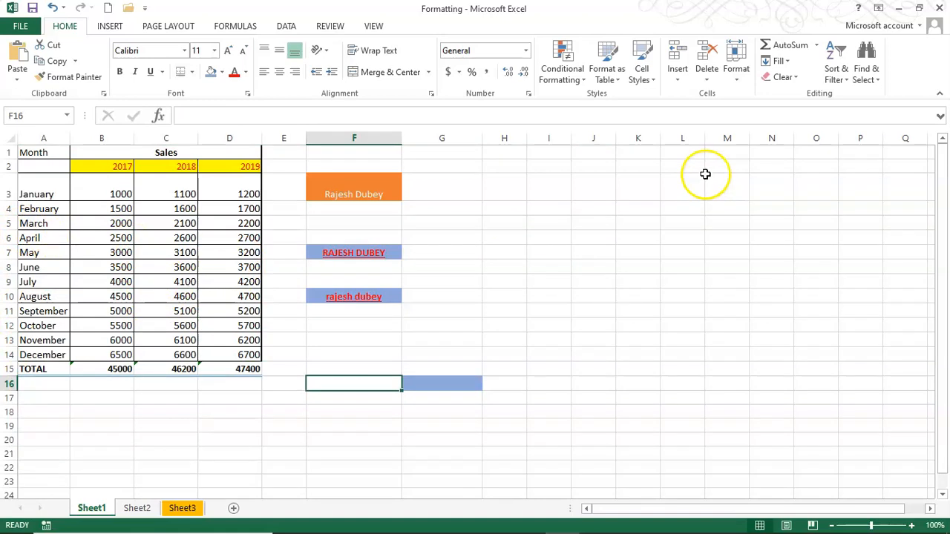
click(733, 71)
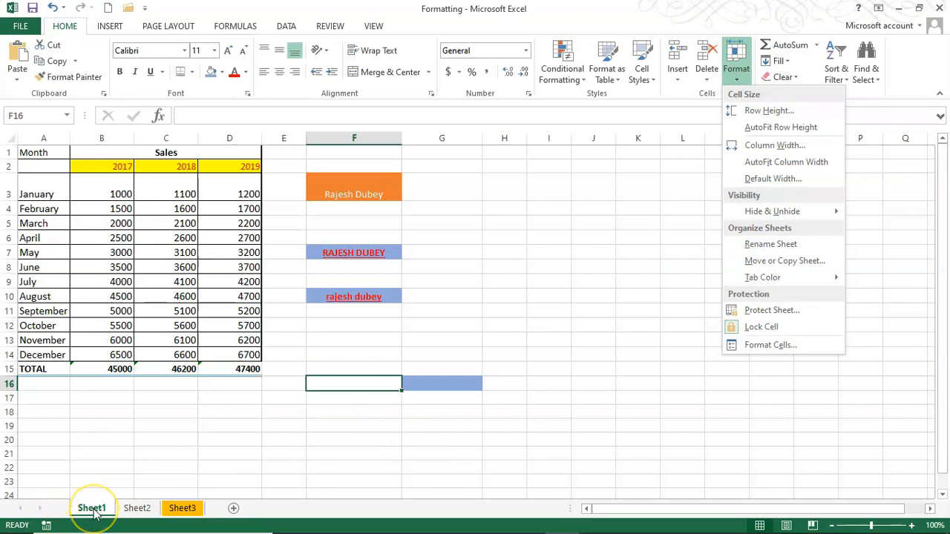
Rename Sheet1 to 'My data'
click(787, 244)
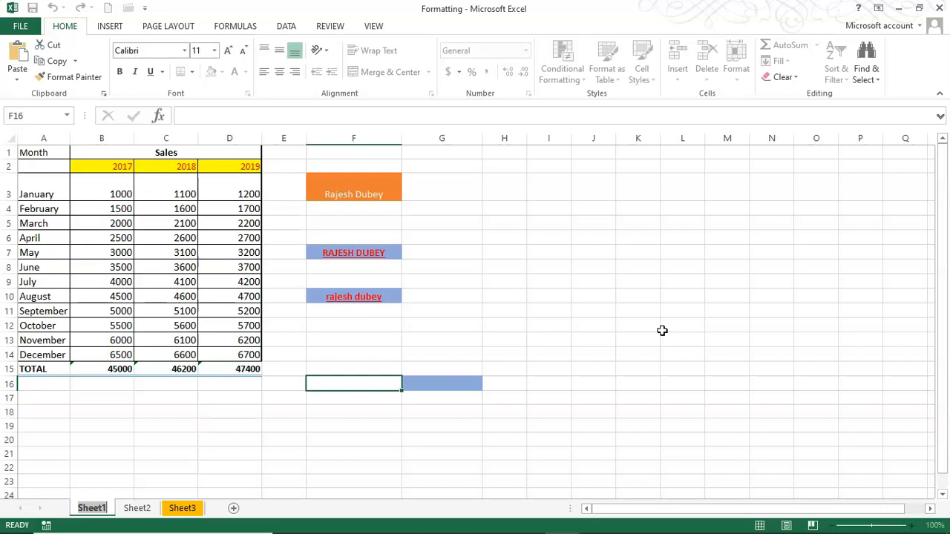
text(My data)
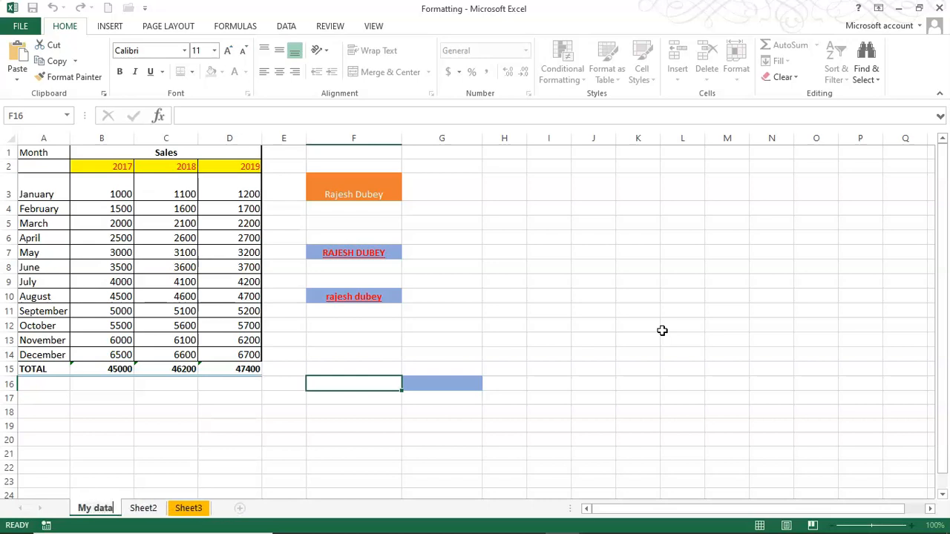
key(Return)
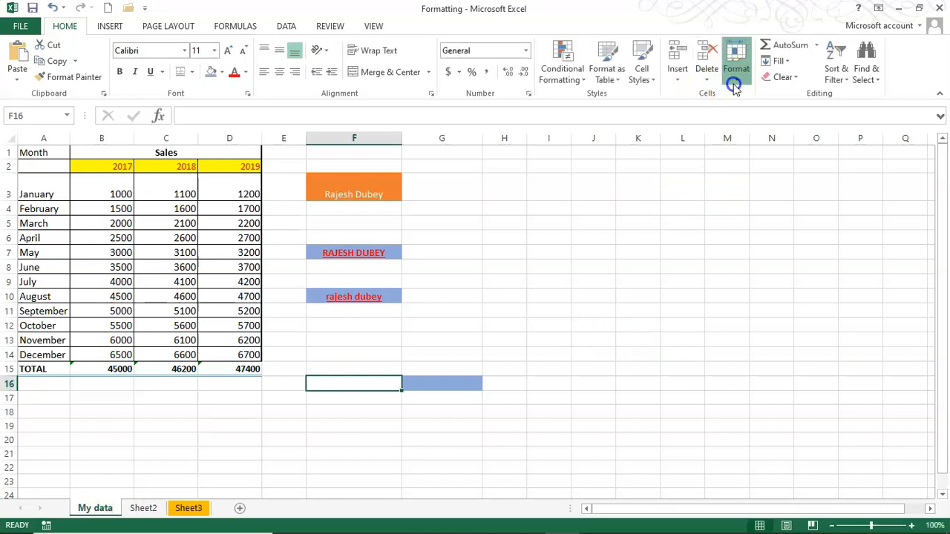
Review the sheet tab colour options, leaving the tab colour unchanged
click(735, 87)
mouse_move(787, 277)
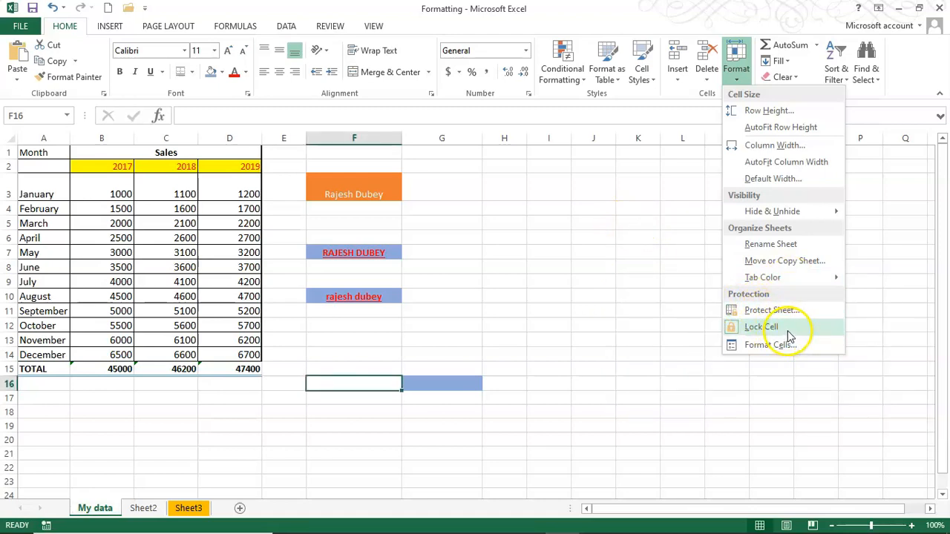
click(631, 279)
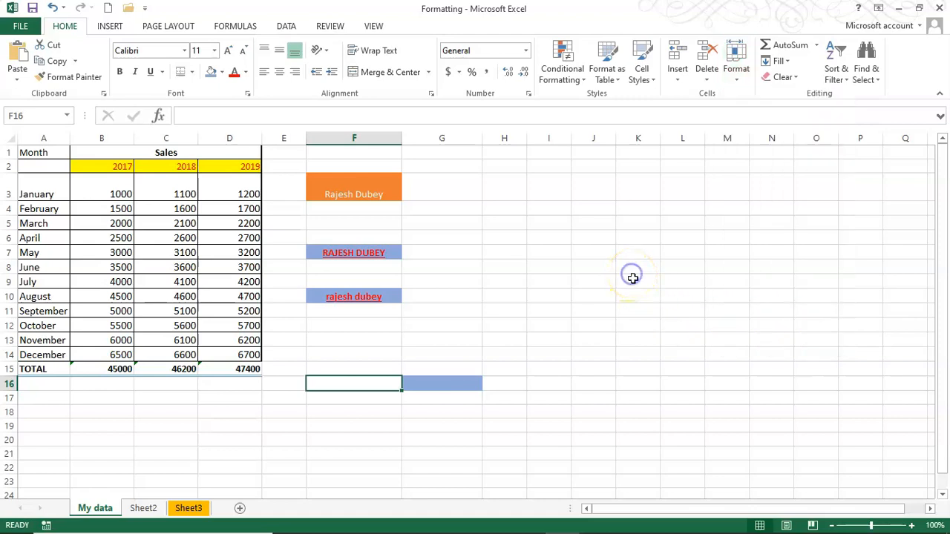